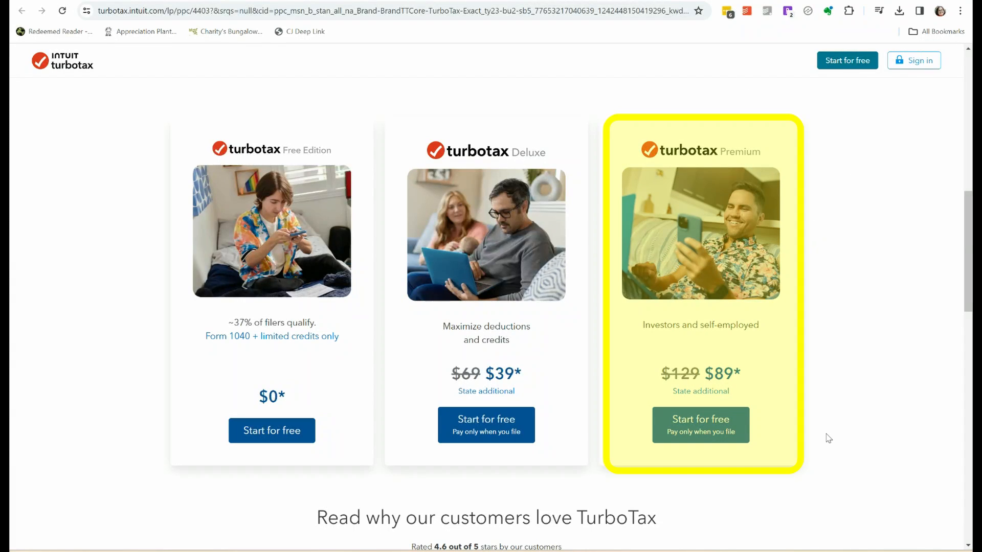
Start a TurboTax Premium return and submit the filer's first name, last name, date of birth and ZIP code.
left_click(701, 432)
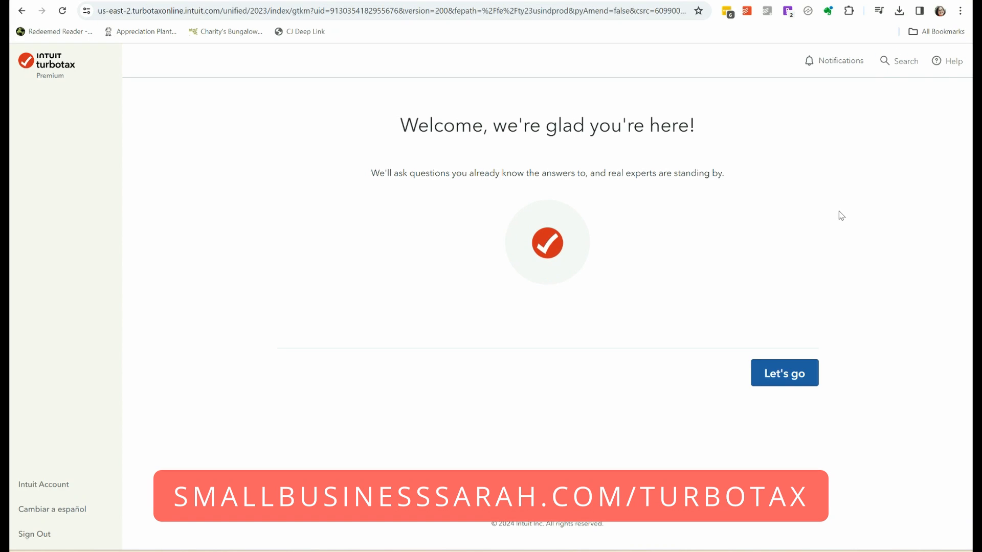
left_click(785, 373)
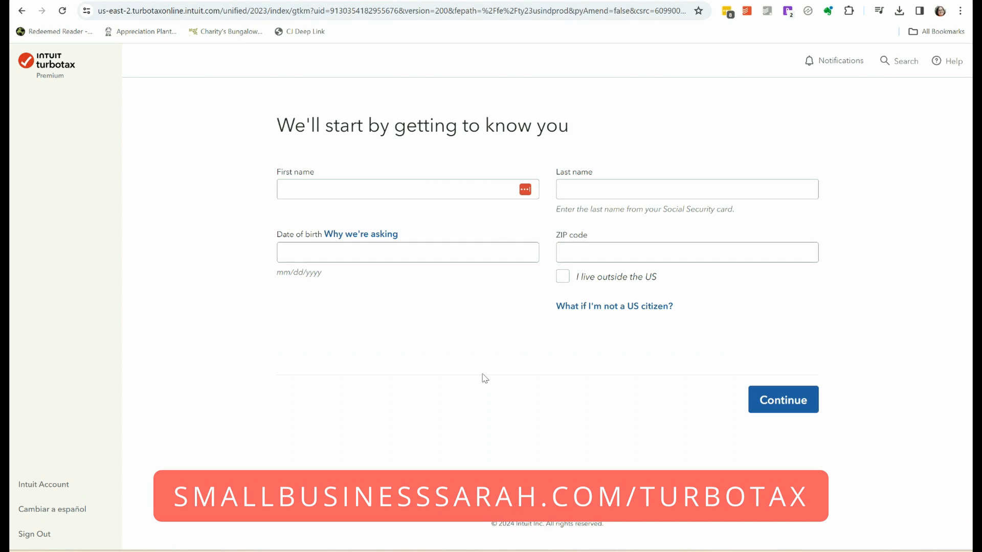
left_click(389, 190)
left_click(568, 189)
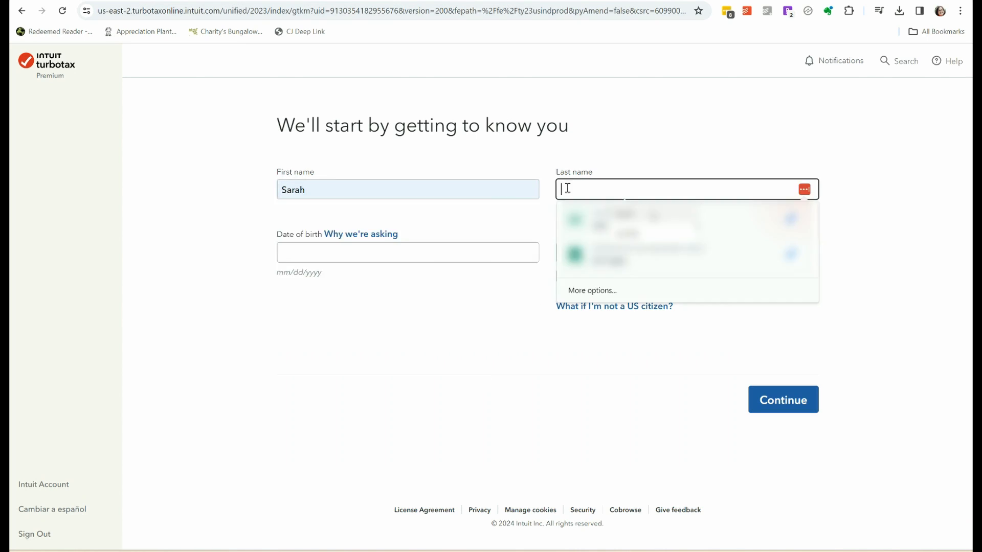
left_click(386, 247)
type("...")
key("Tab")
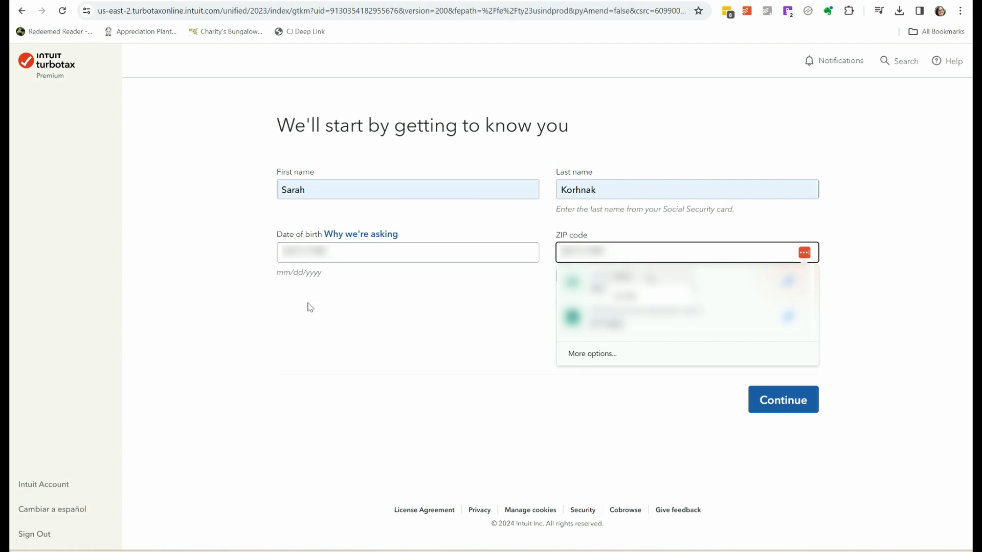
type("...")
left_click(783, 515)
Set the marital status to married and select self-employed and digital payment (1099-K) income for 2023.
left_click(547, 276)
scroll(811, 354, "down", 3)
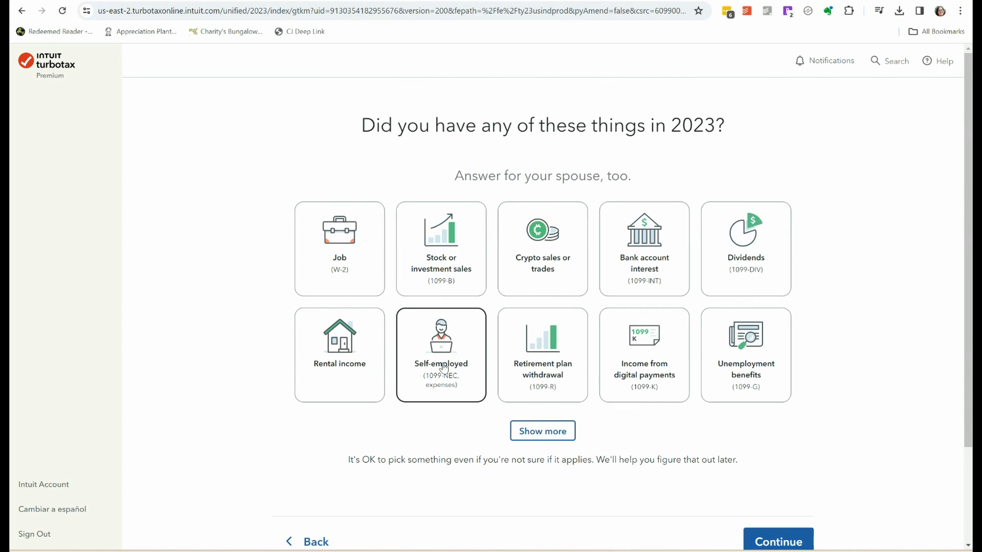
left_click(442, 368)
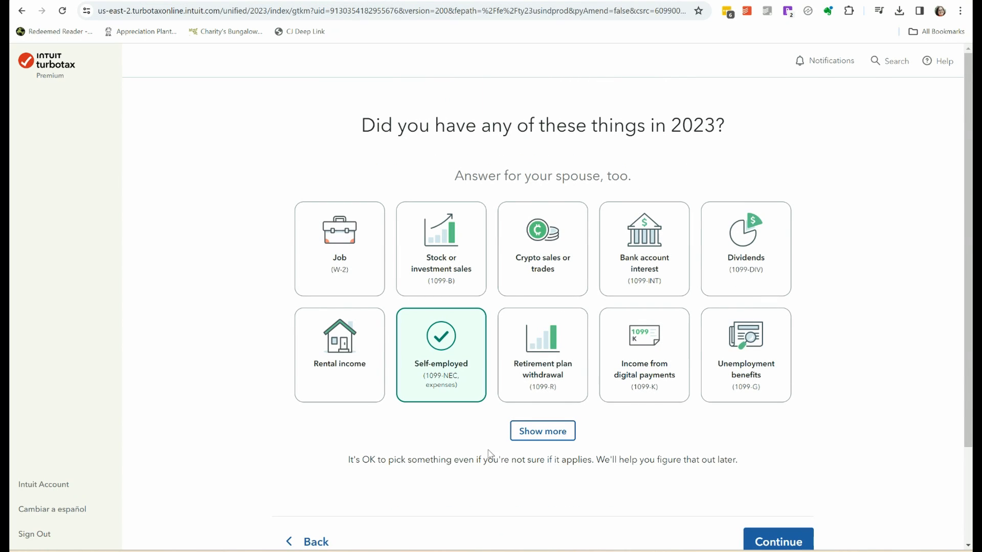
left_click(647, 375)
left_click(777, 541)
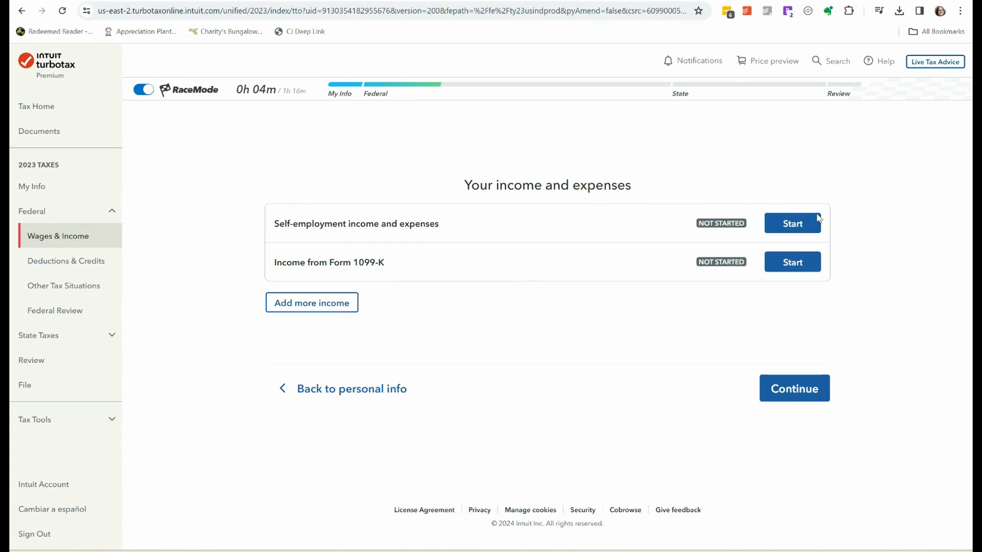
Start the self-employment income and expenses section, confirm having such income, and enter blogging as the type of work.
left_click(803, 229)
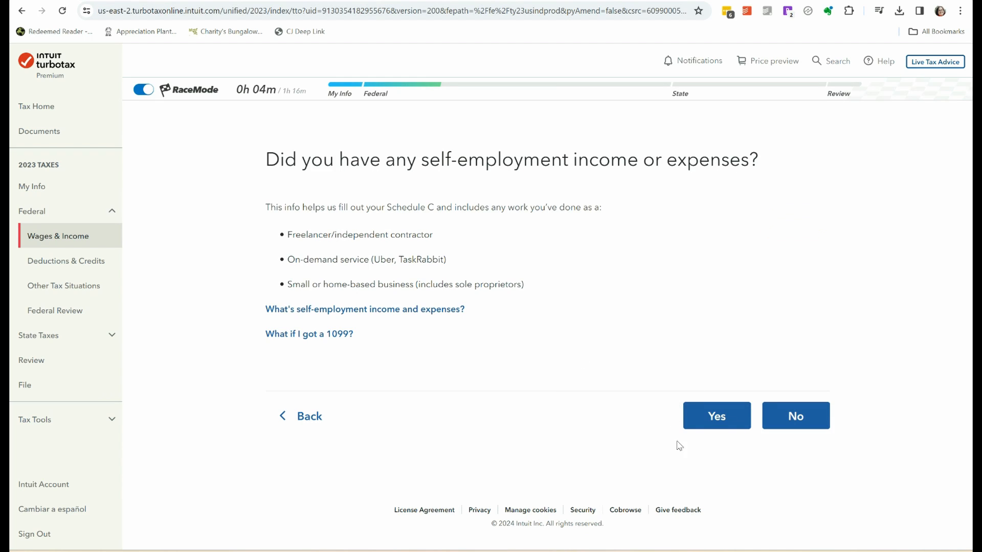
left_click(706, 428)
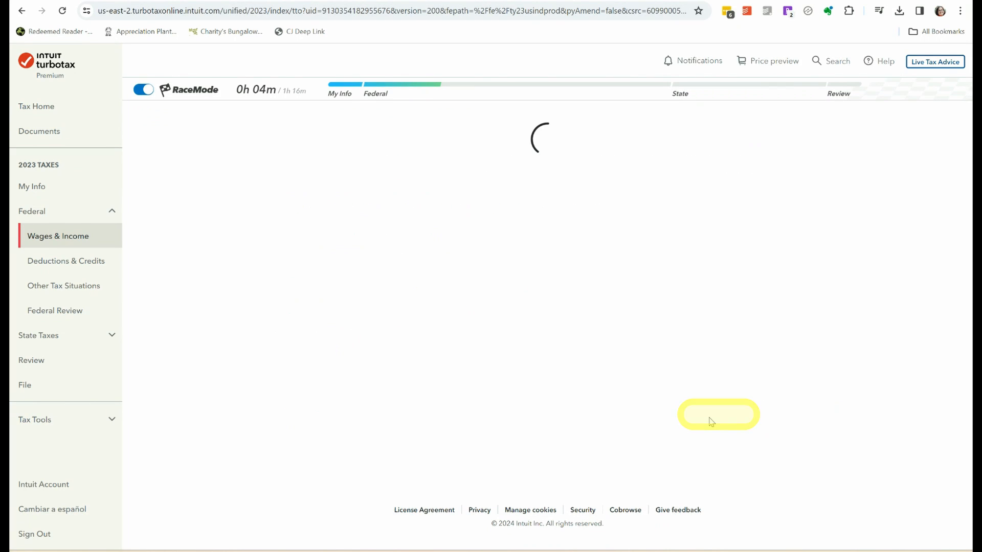
left_click(386, 248)
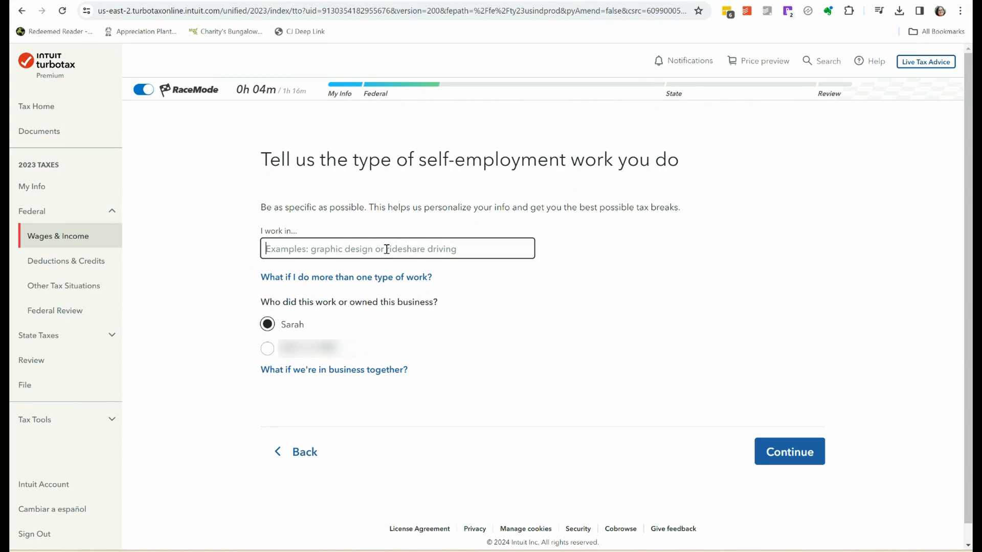
type("blo")
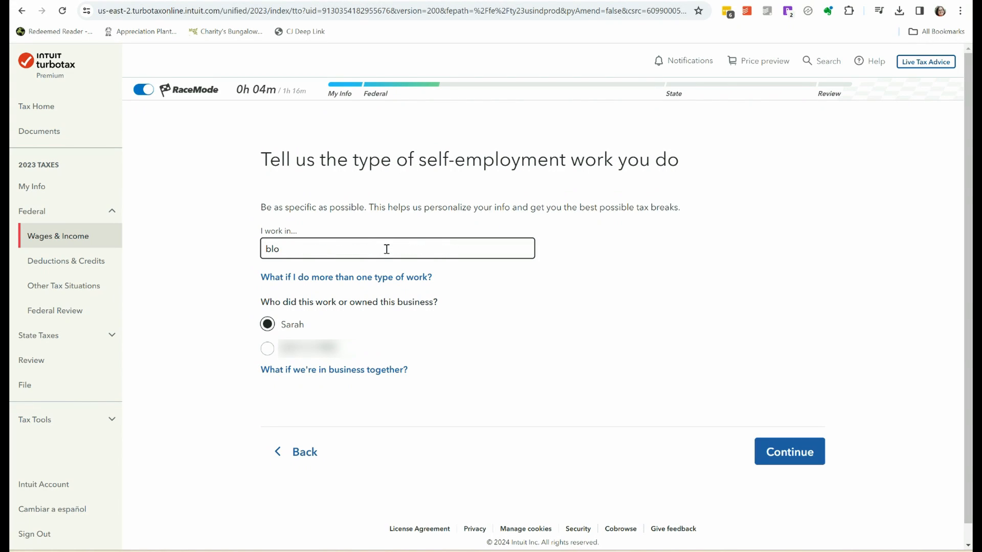
type("gging")
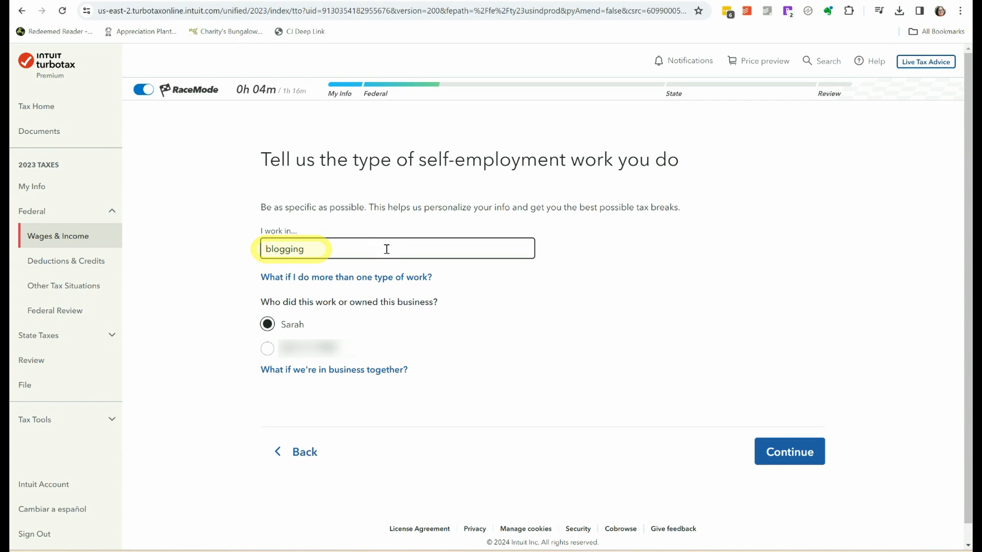
left_click(788, 451)
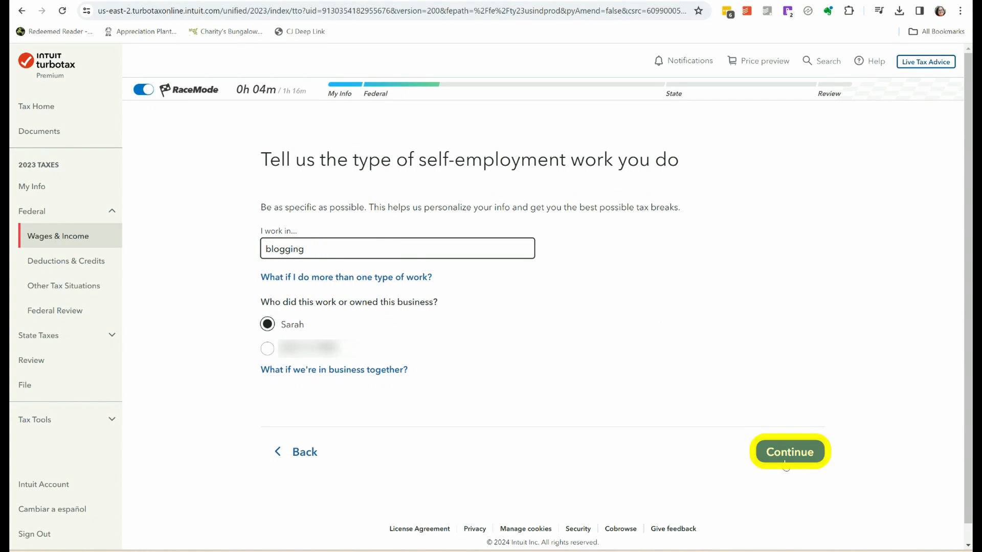
Classify the blogging work as a business and enter XYZ Blogging as its official name.
left_click(599, 285)
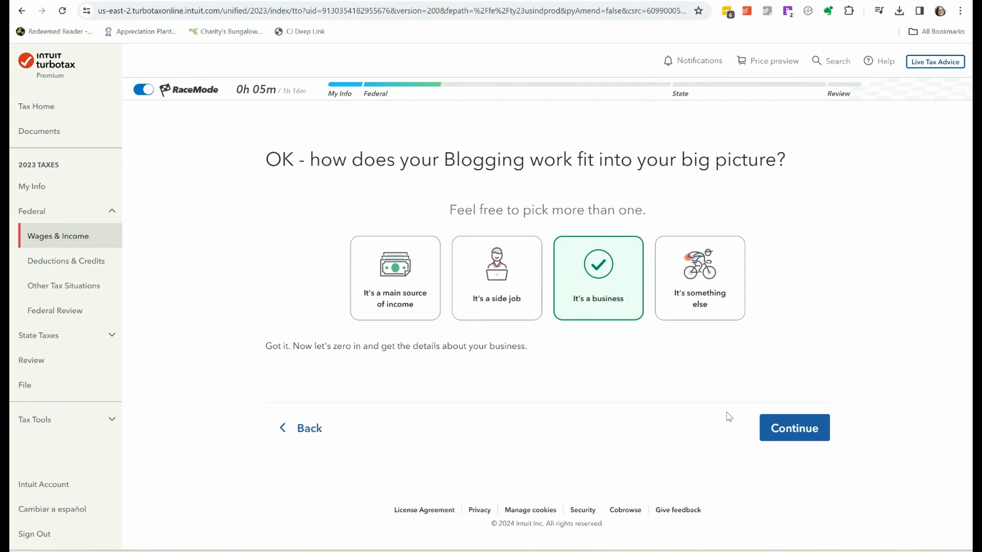
left_click(794, 431)
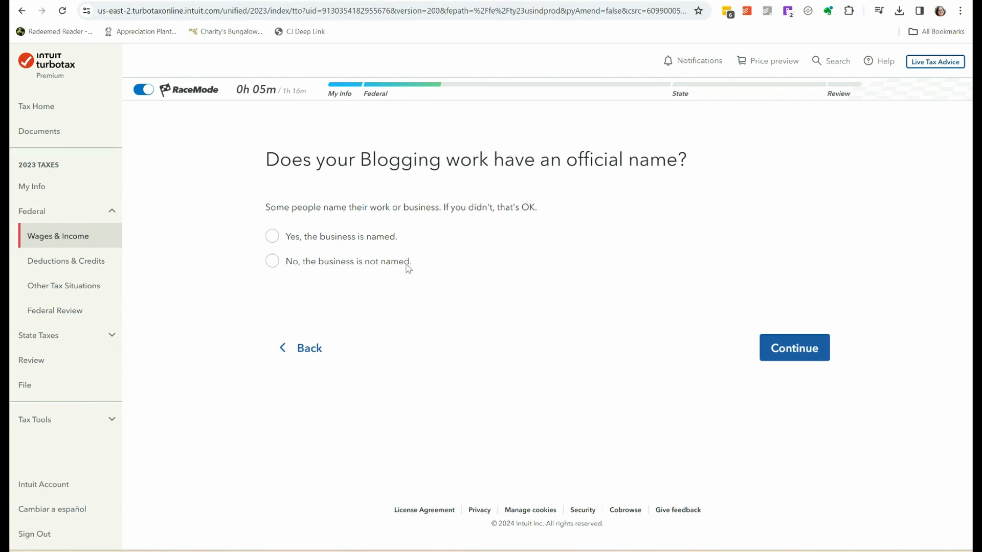
left_click(275, 237)
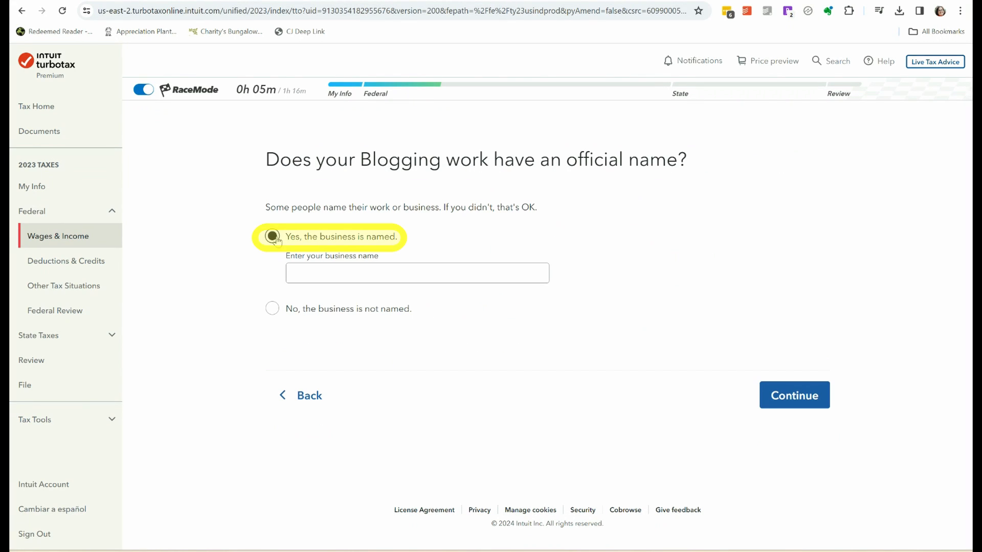
left_click(462, 273)
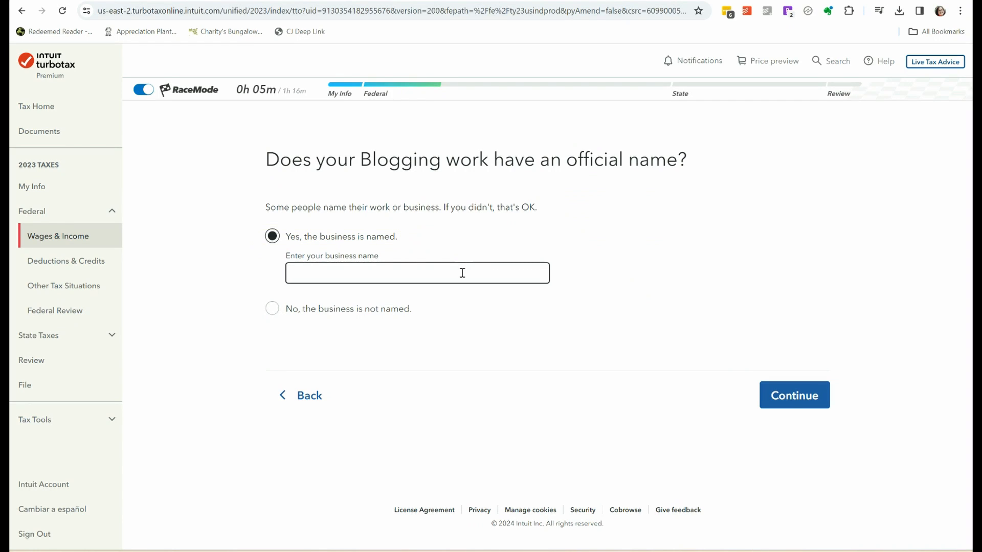
type("XY")
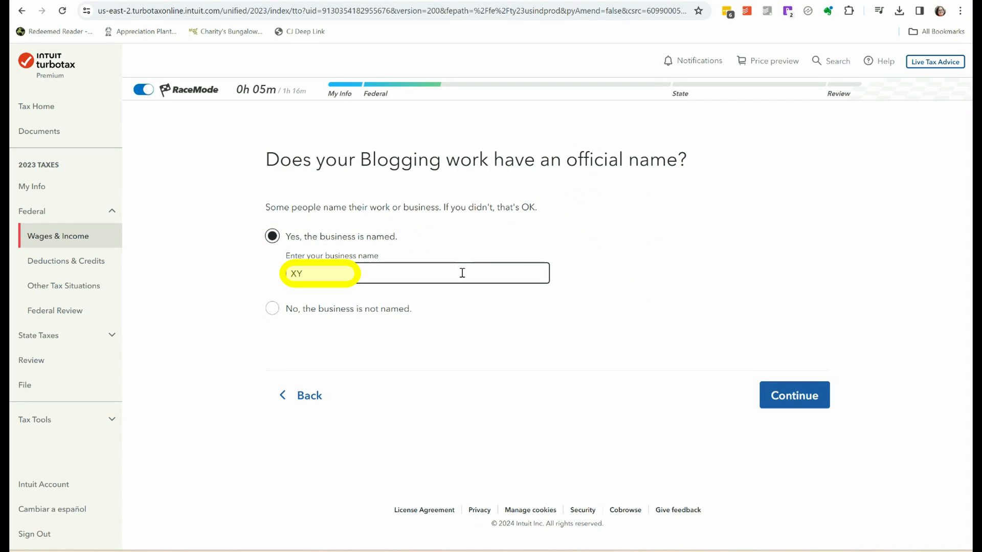
type("Z B")
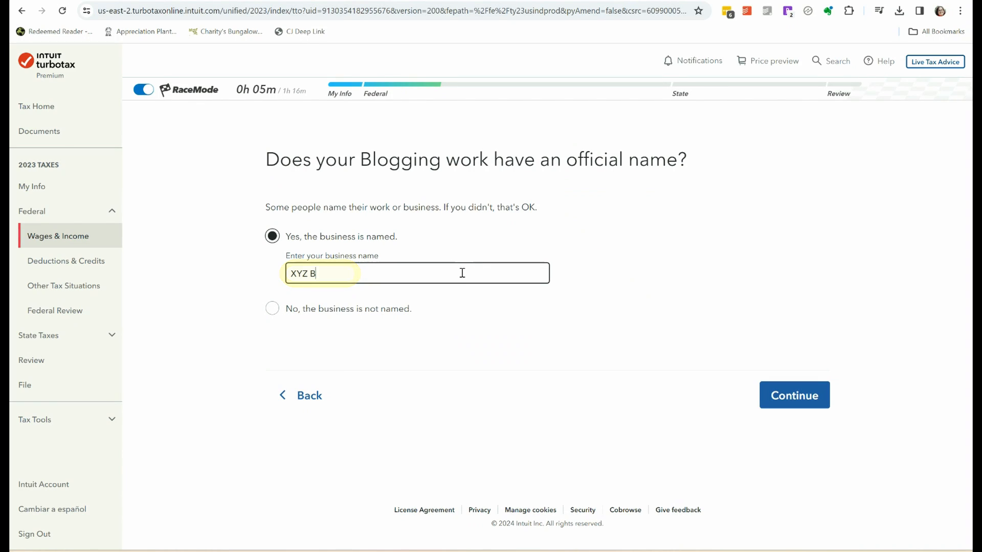
type("logging")
left_click(785, 401)
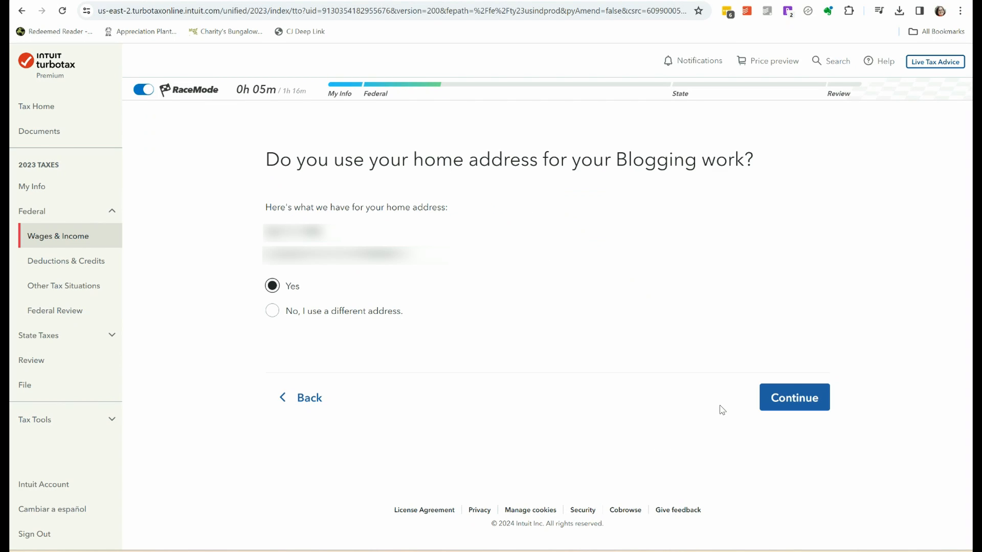
Accept the home address for the blogging work and enter 02/11/2023 as its 2023 start date.
left_click(787, 404)
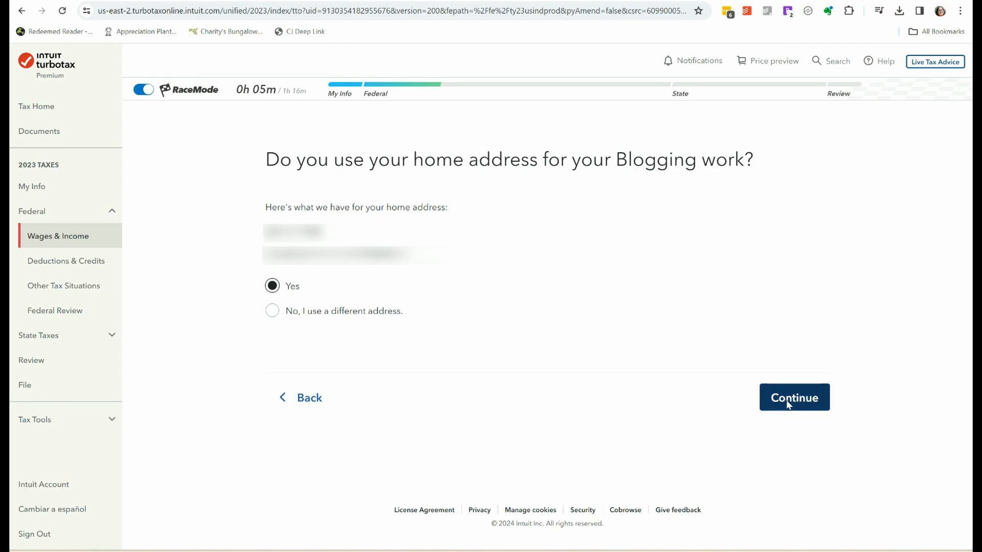
left_click(272, 231)
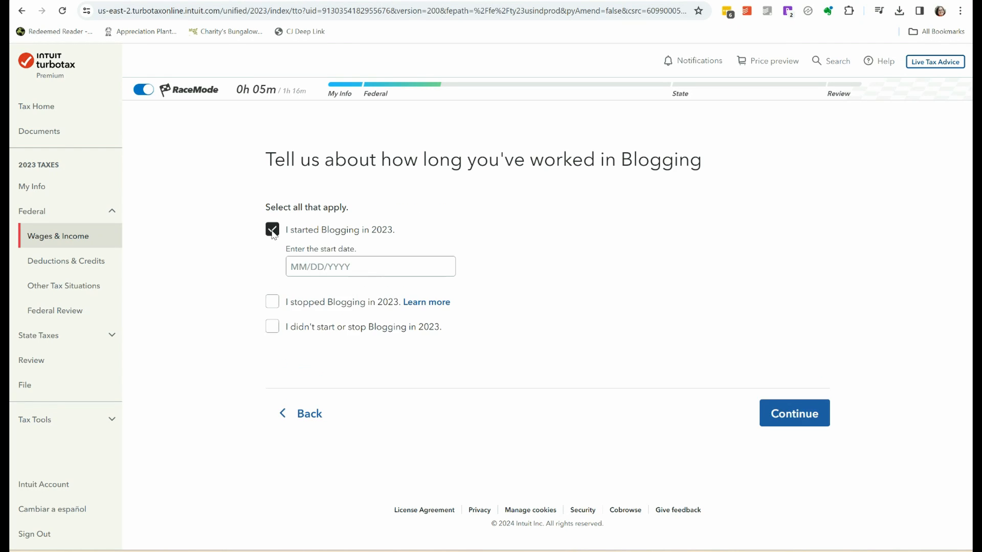
left_click(296, 266)
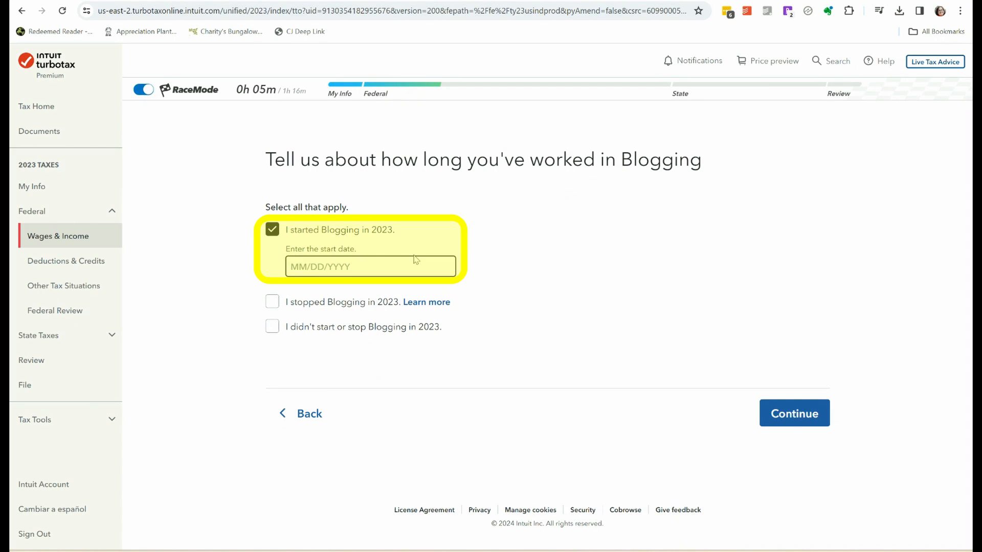
type("02/11/2023")
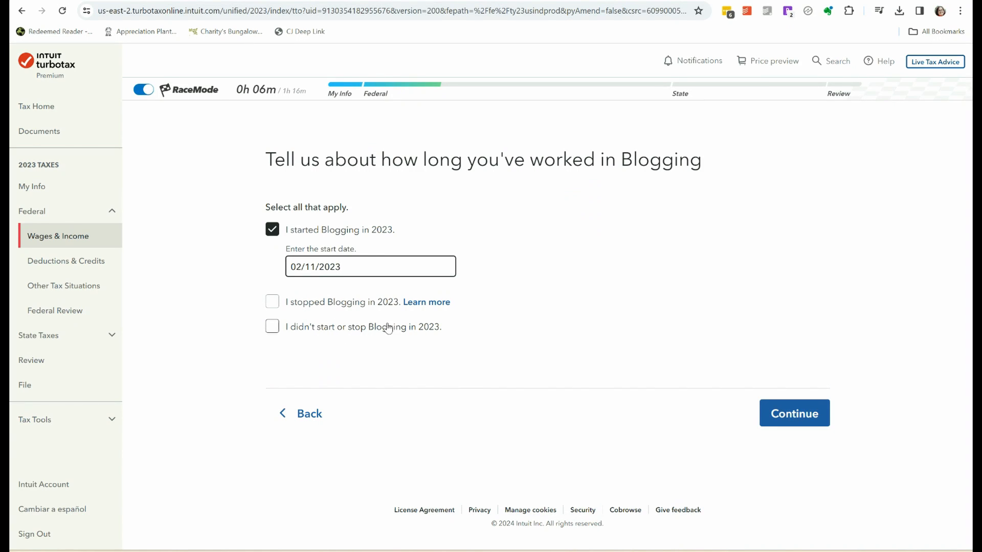
left_click(796, 417)
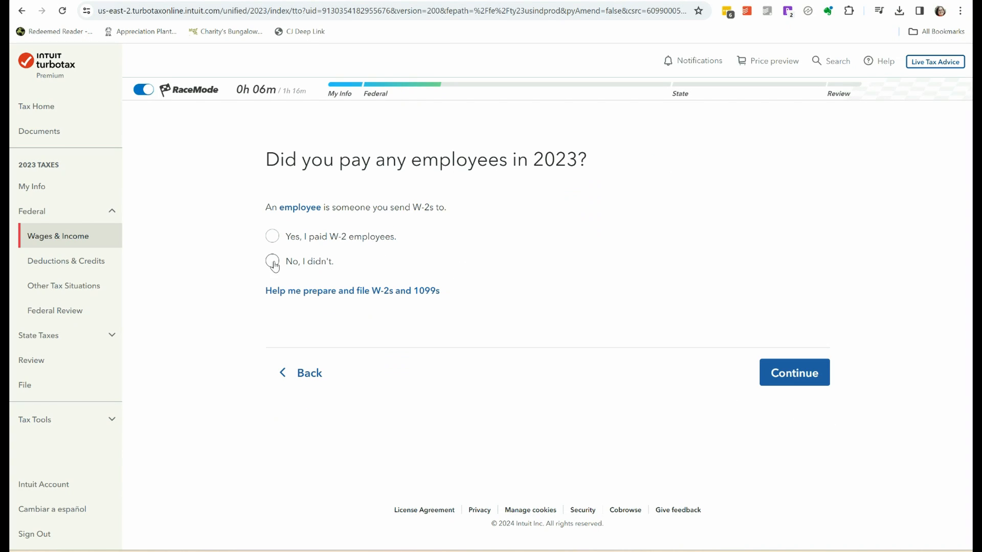
Answer that no W-2 employees were paid but at least one contractor or 1099 payment was made.
left_click(273, 262)
left_click(793, 374)
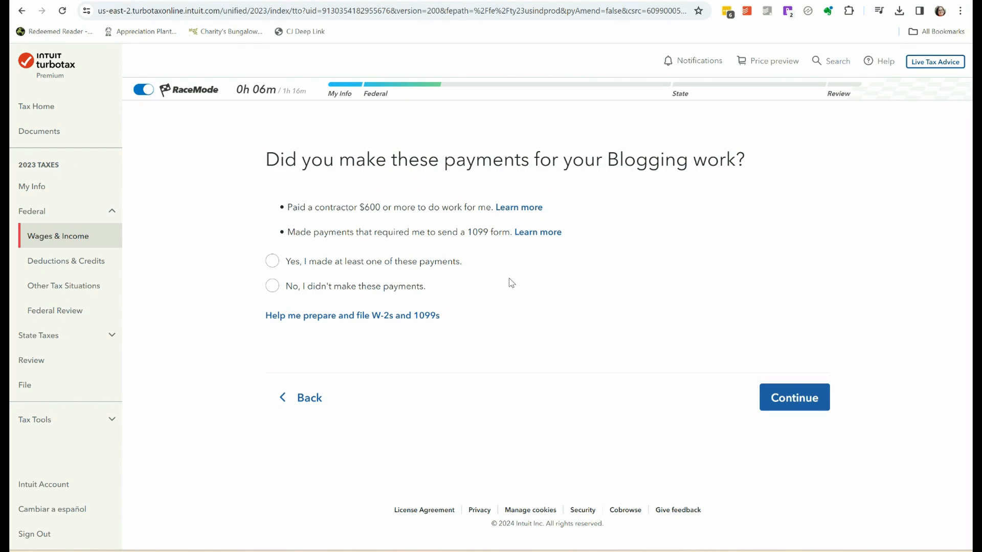
left_click(273, 262)
left_click(799, 403)
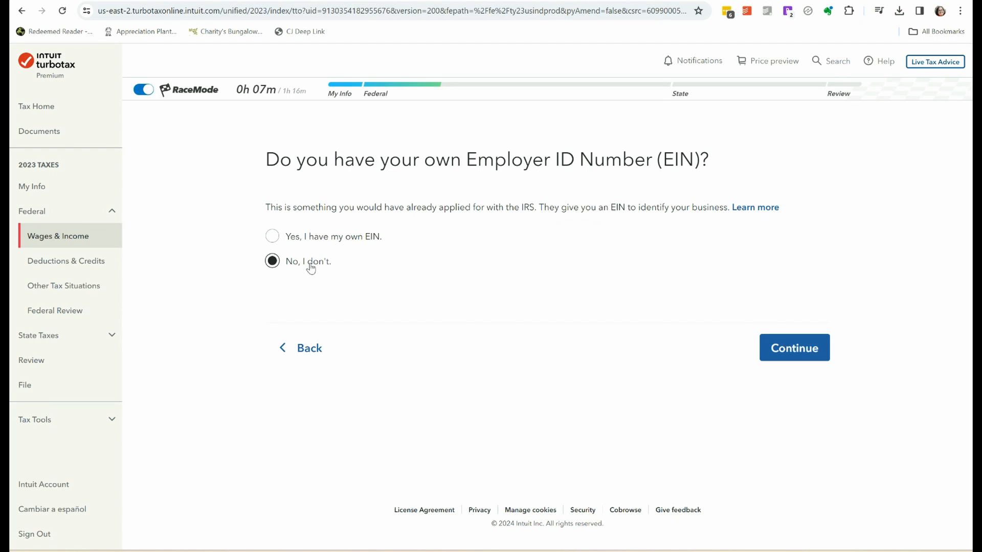
Submit that the business has no EIN of its own and that none of the less common situations apply.
left_click(780, 350)
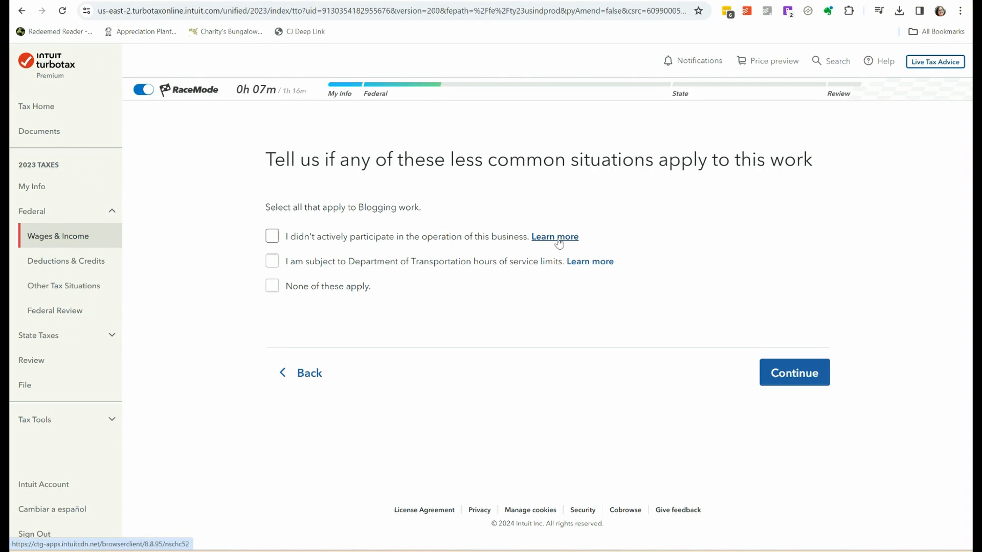
left_click(272, 287)
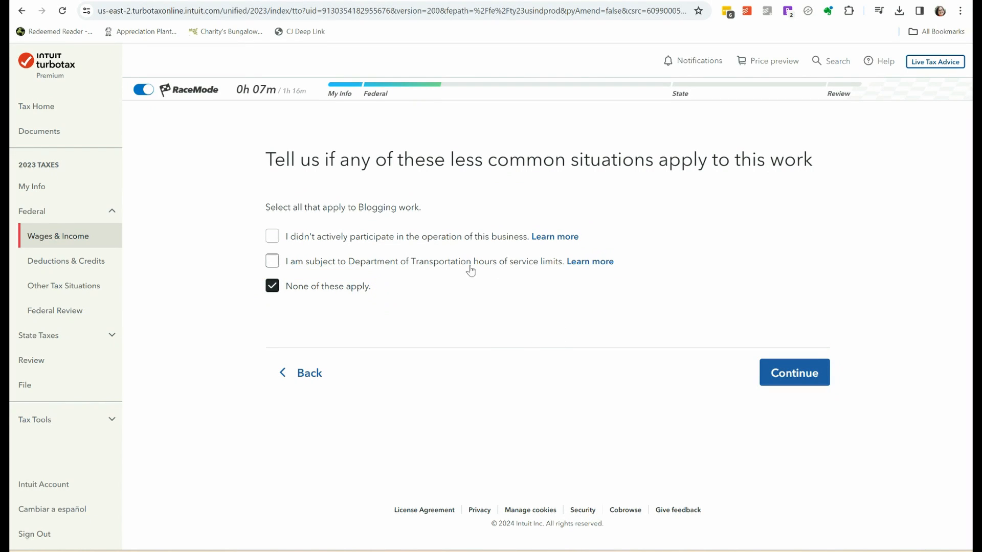
left_click(791, 379)
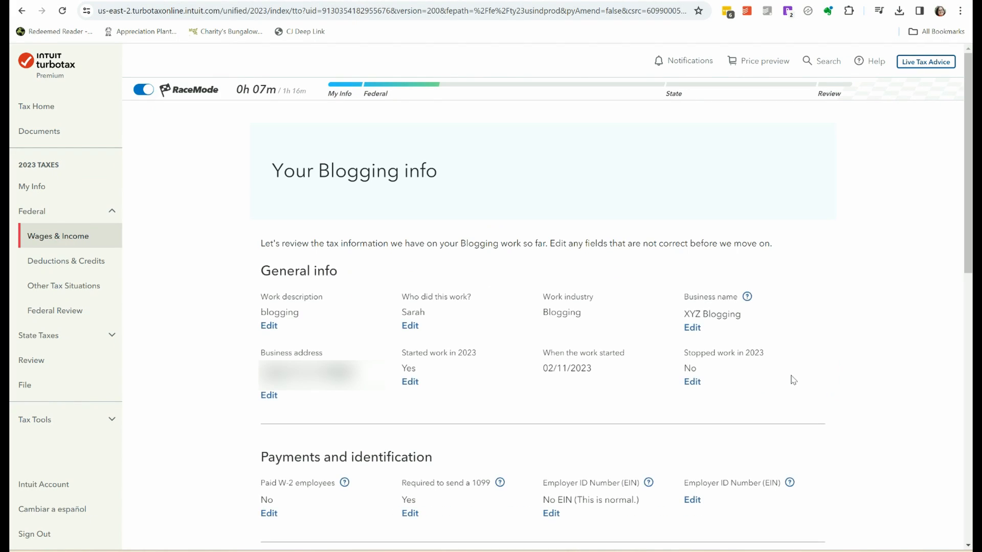
Review the blogging info summary, read the business code help, and confirm that the information looks good.
scroll(323, 279, "down", 6)
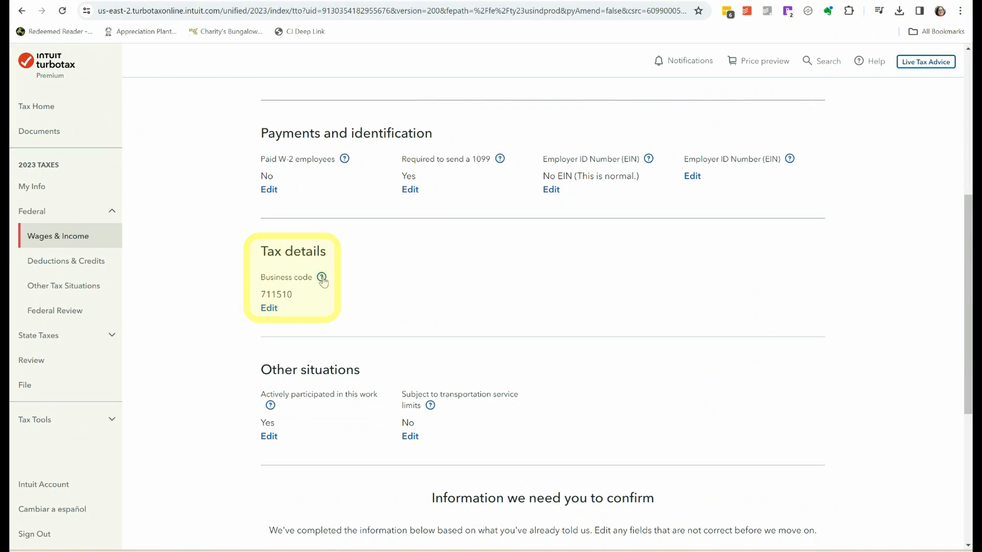
left_click(322, 278)
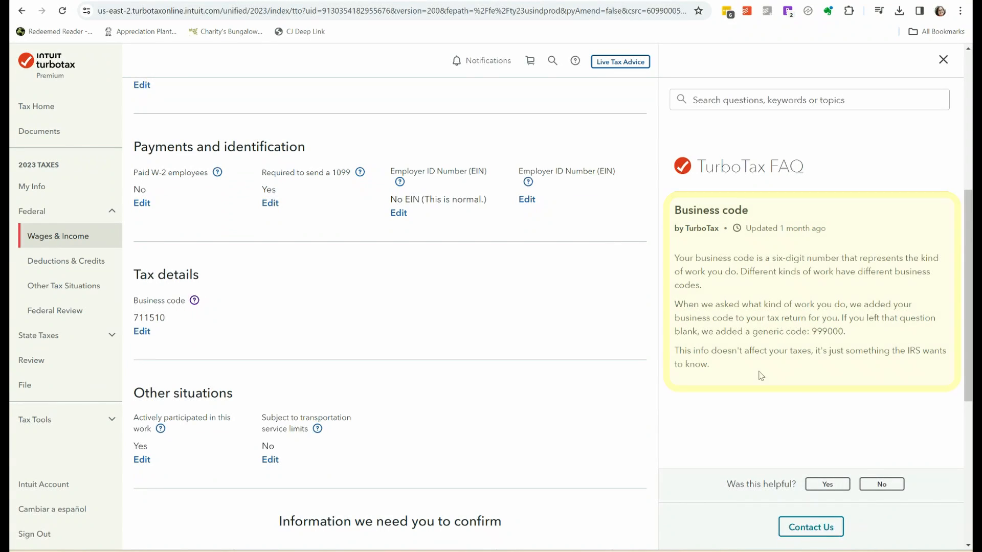
left_click(943, 62)
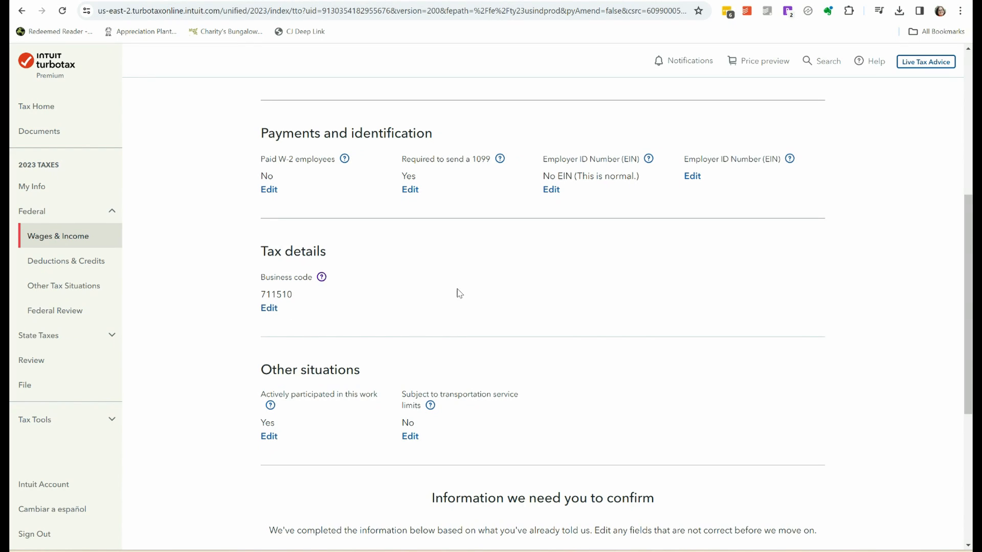
scroll(915, 320, "down", 5)
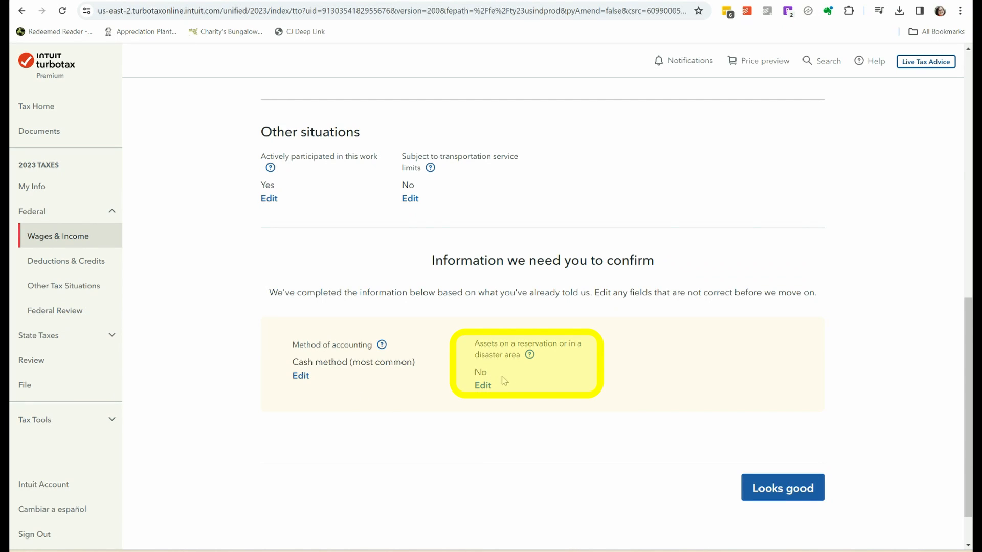
left_click(781, 494)
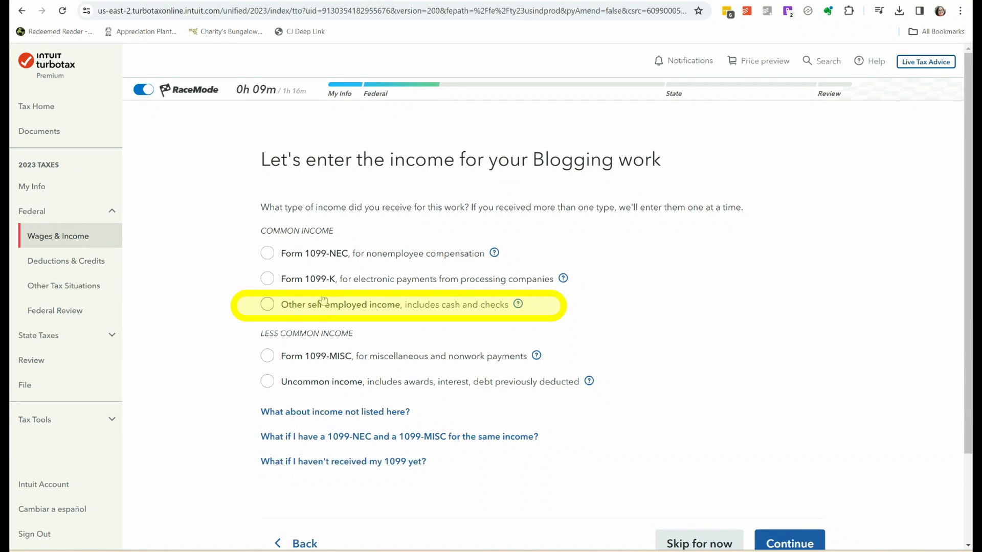
Choose other self-employed income as the blogging income type and bring up the Blogger P&L Example workbook in Excel.
left_click(267, 305)
left_click(787, 544)
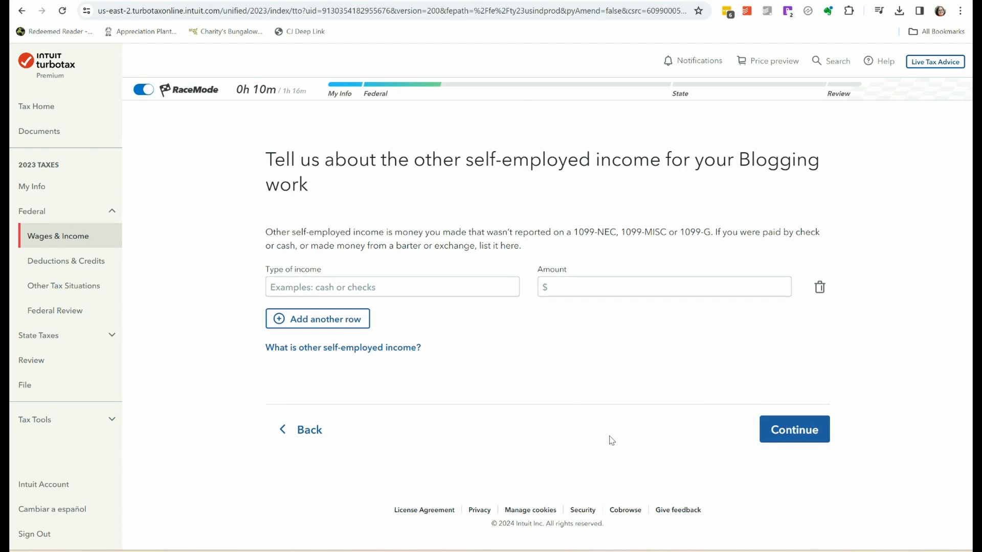
mouse_move(740, 551)
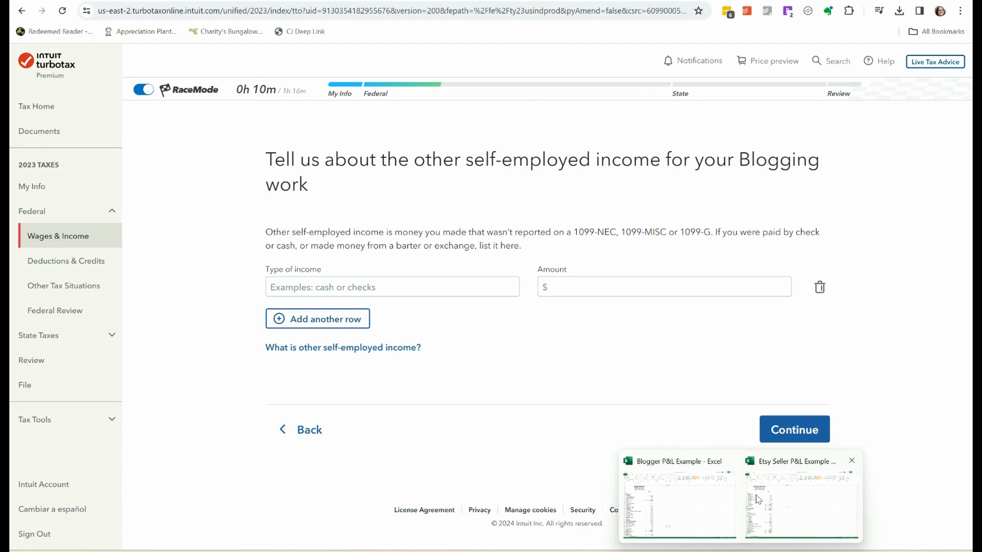
left_click(677, 496)
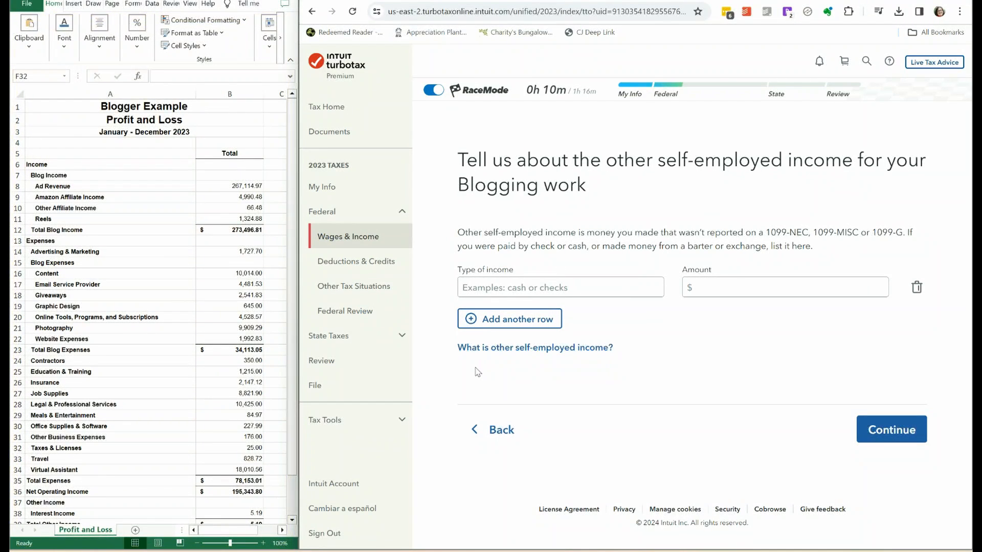
left_click(295, 211)
scroll(174, 141, "down", 2)
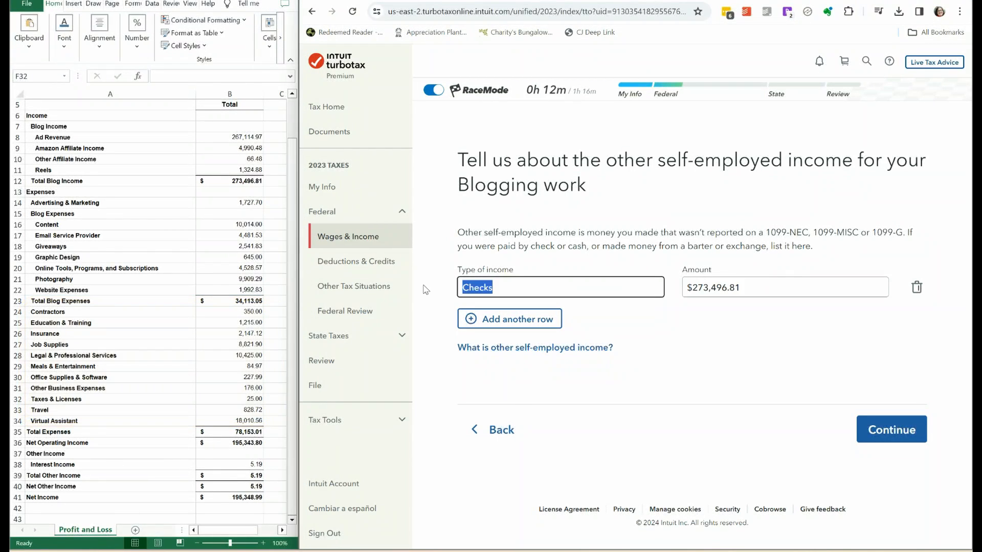
Enter Ad Revenue of $267,114.97 and add a second income row for Amazon Affiliate with $4,990.48.
type("Ad Revenue")
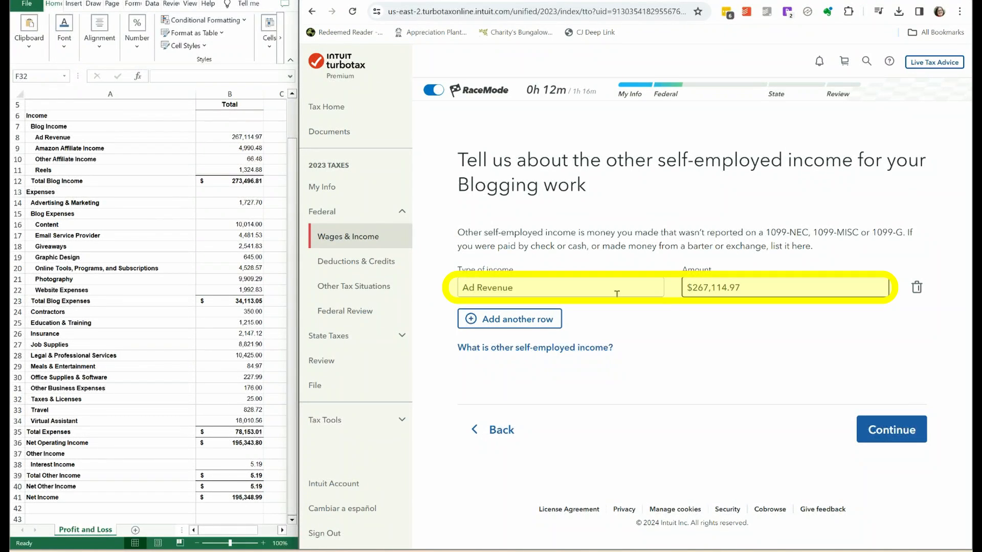
left_click(507, 318)
type("Amazon Affiliate")
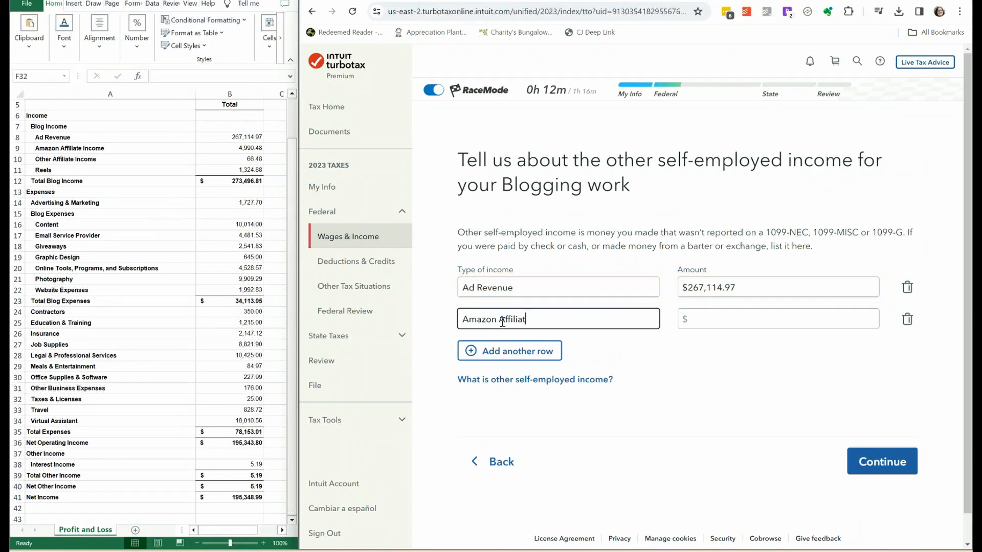
key("Tab")
type("4990.48")
Add income rows for Other Affiliate with $66.48 and Reels with $1,324.88.
left_click(492, 352)
type("Other ")
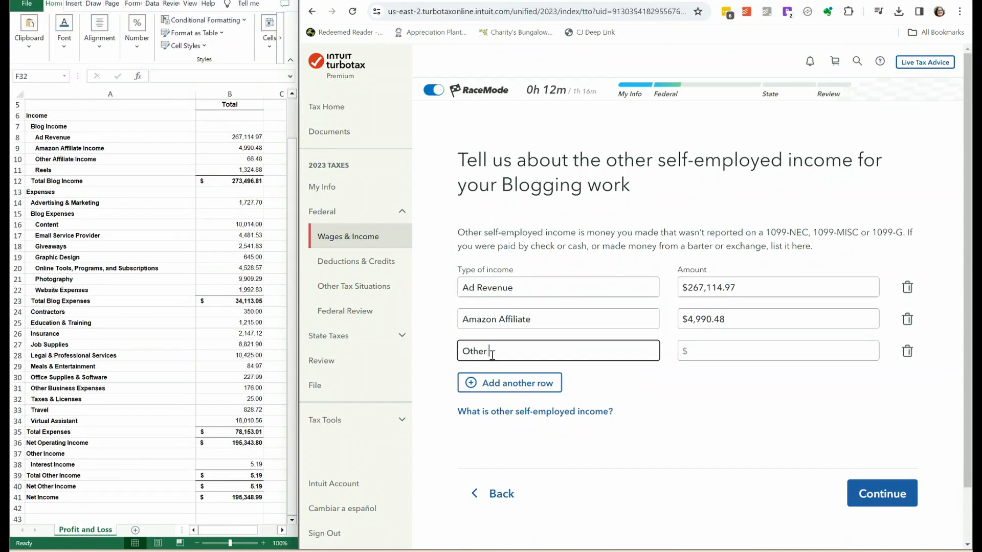
type("Affiliate")
key("Tab")
type("66.48")
left_click(480, 382)
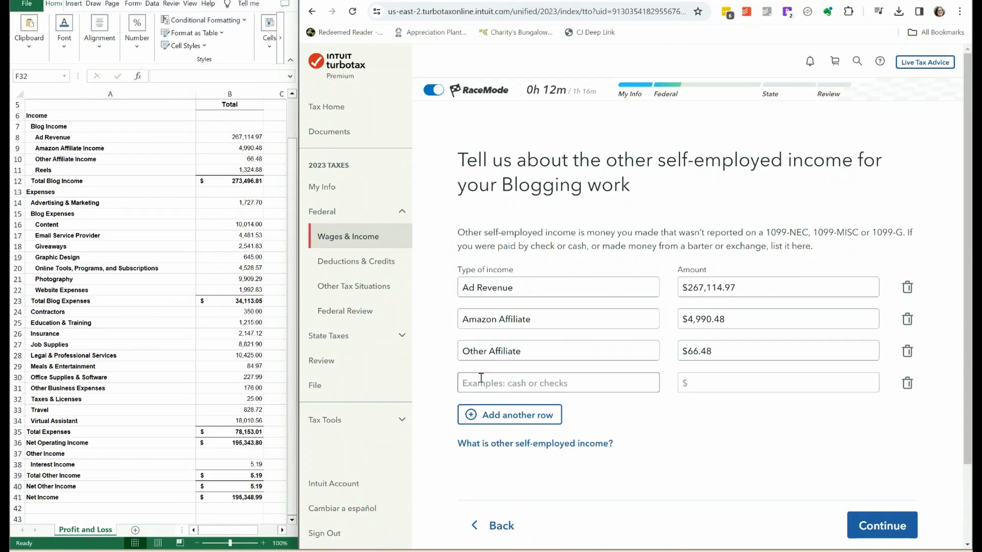
type("Reels")
key("Tab")
type("1324.88")
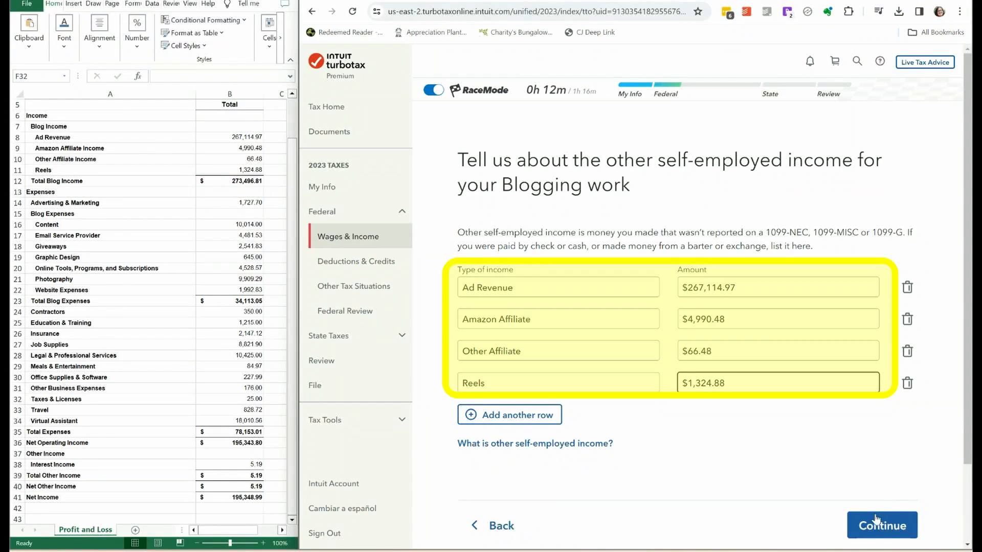
Submit the blogging income with no more income to add and start the expense category selection.
left_click(883, 532)
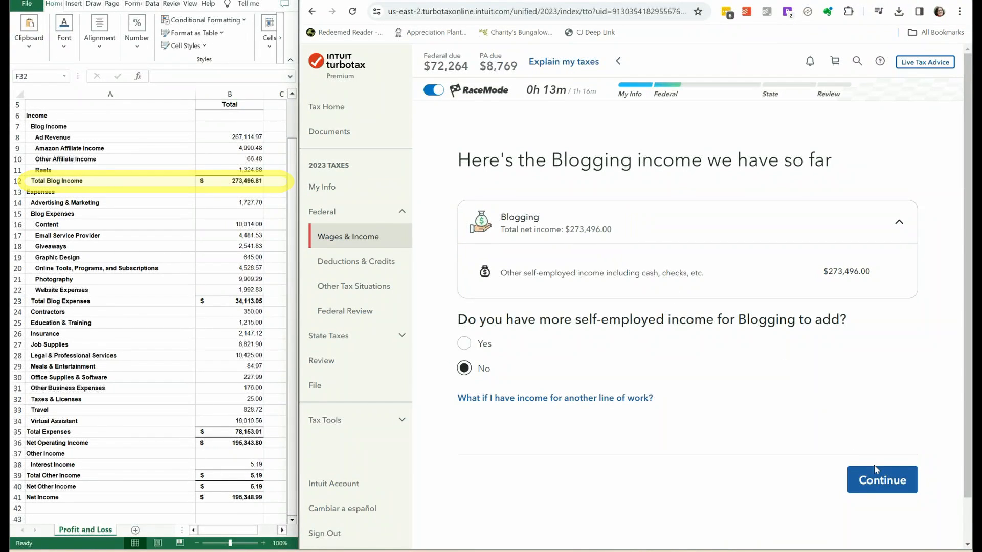
left_click(884, 479)
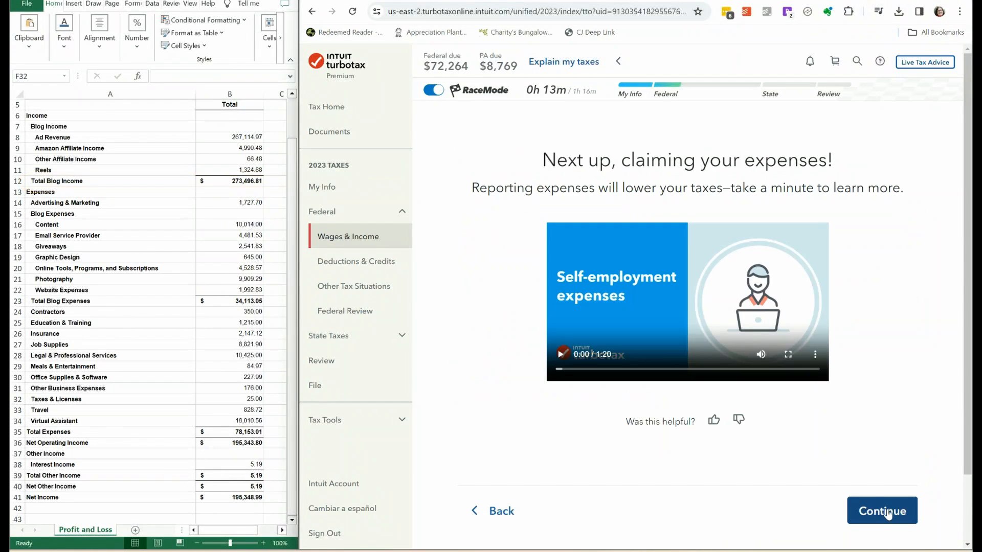
left_click(888, 513)
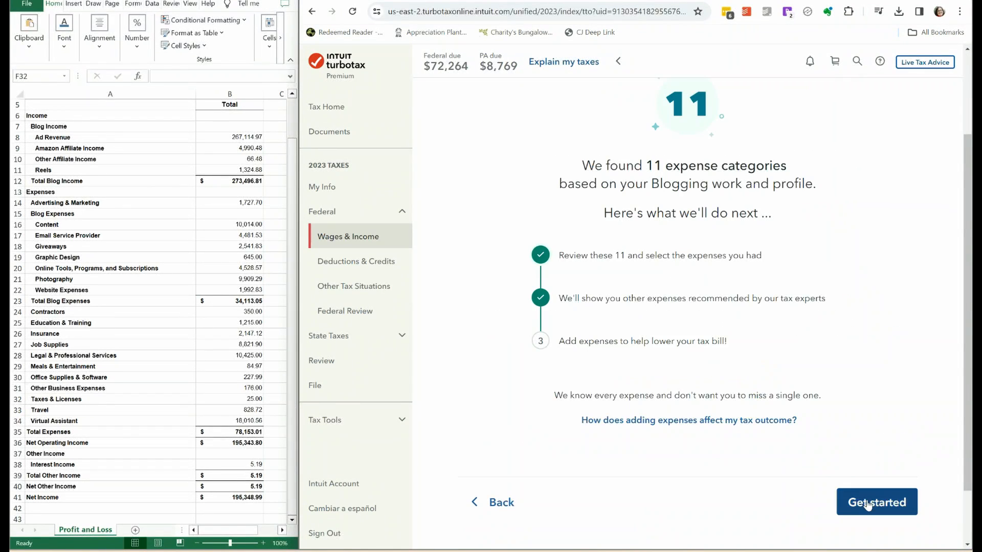
left_click(875, 502)
Select the Supplies, Advertising and Business travel expense categories.
left_click_drag(967, 169, 970, 220)
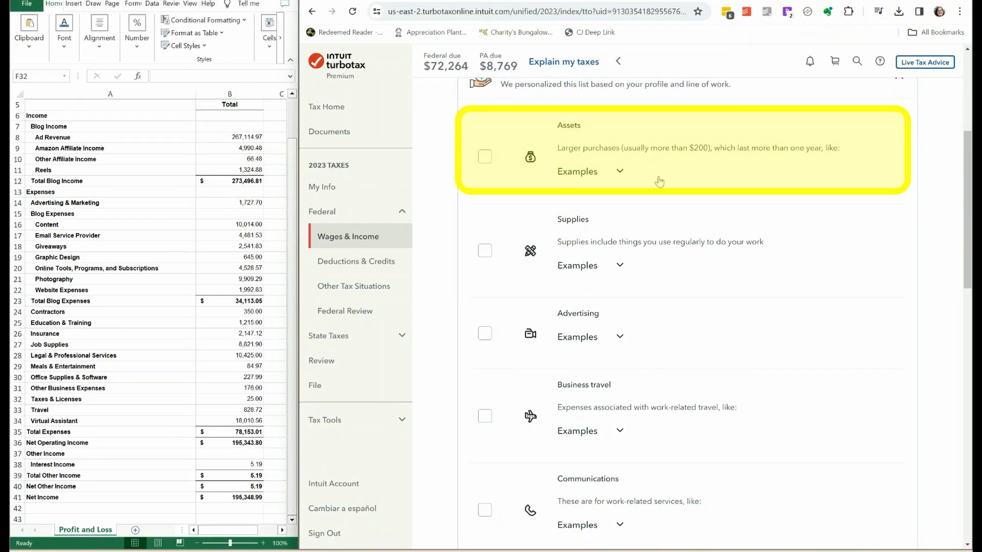
left_click(483, 256)
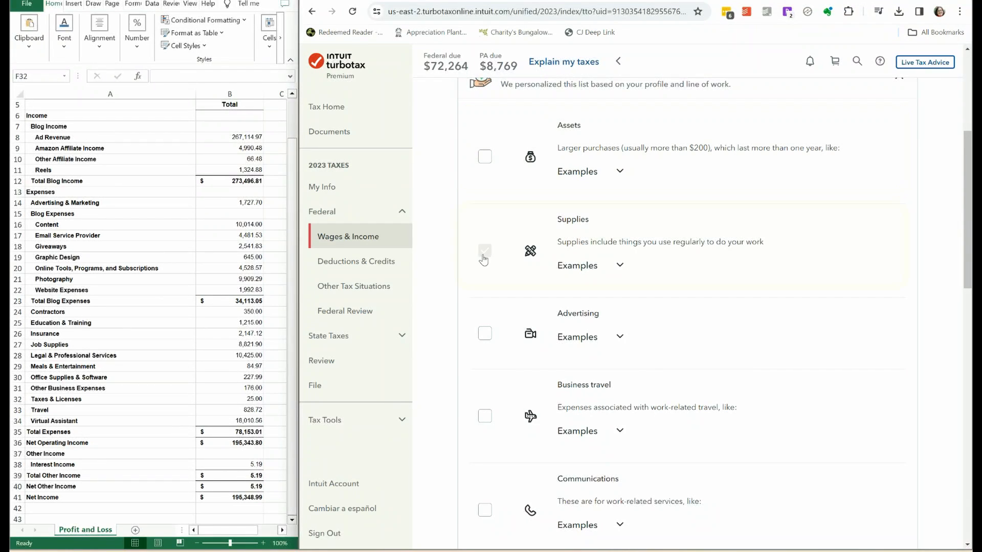
left_click(486, 342)
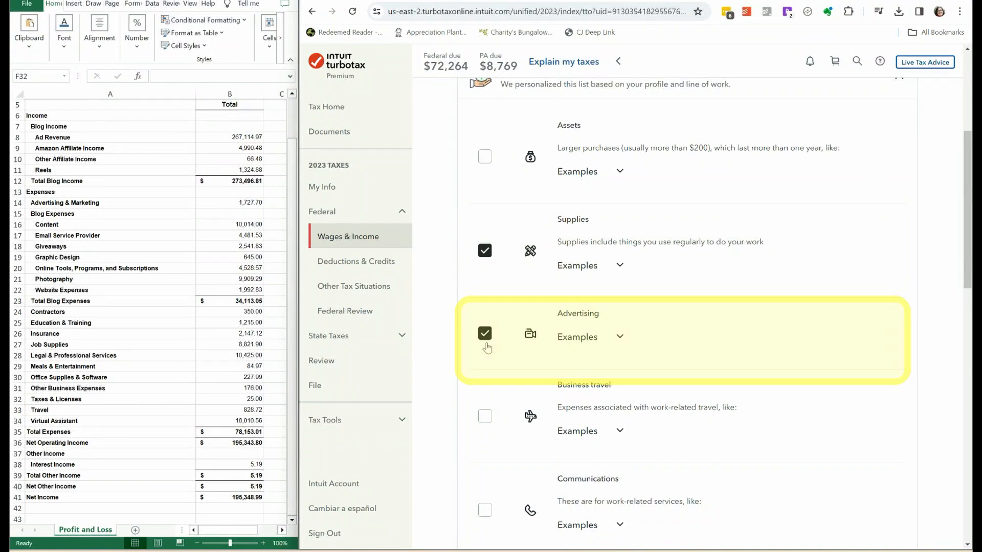
scroll(484, 280, "down", 3)
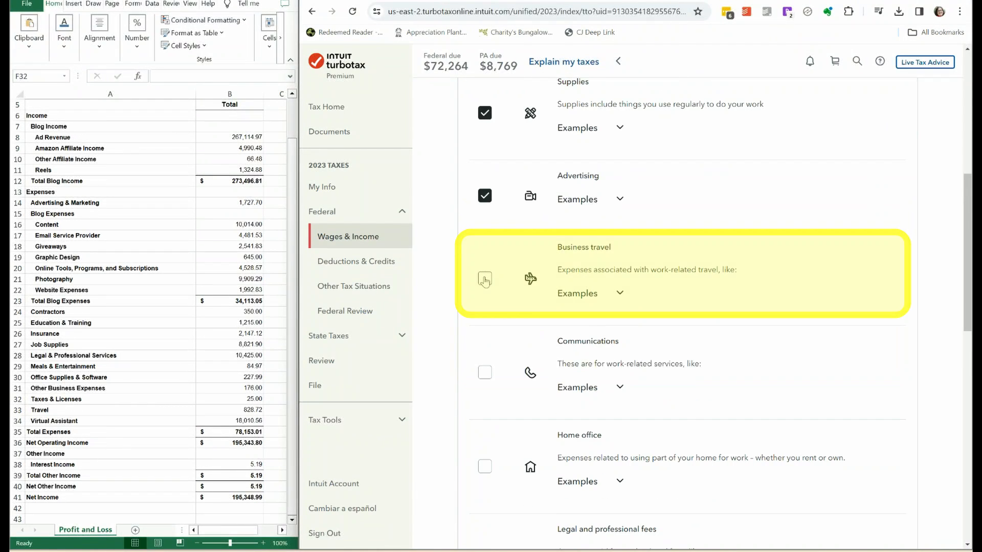
left_click(485, 280)
Check the Communications examples, and select the Communications, Home office, and Legal and professional fees categories.
scroll(614, 289, "down", 2)
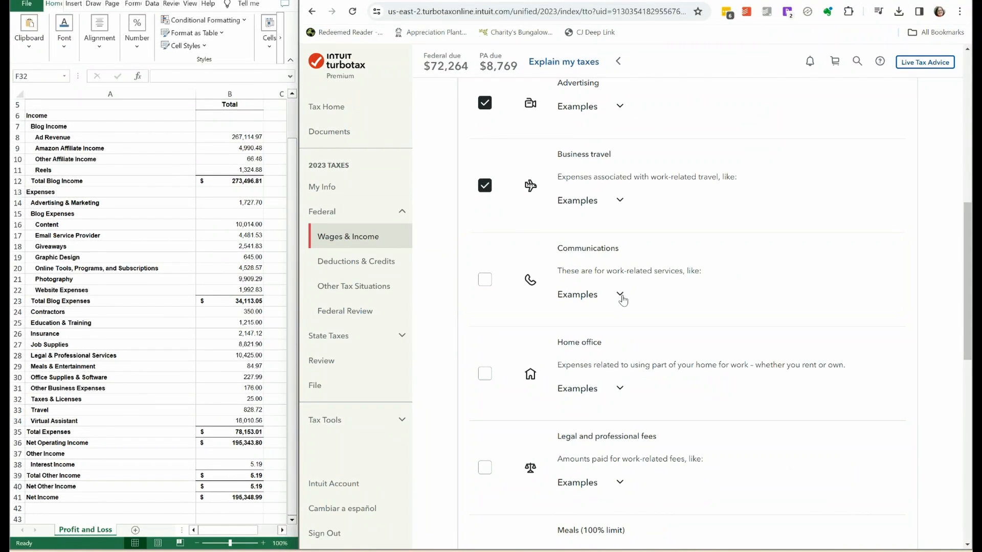
left_click(620, 295)
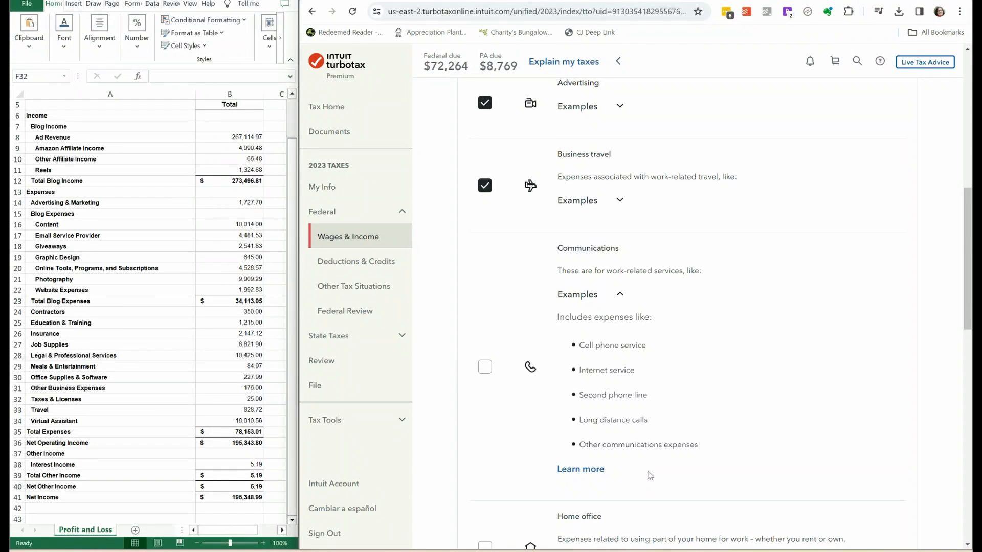
left_click(483, 370)
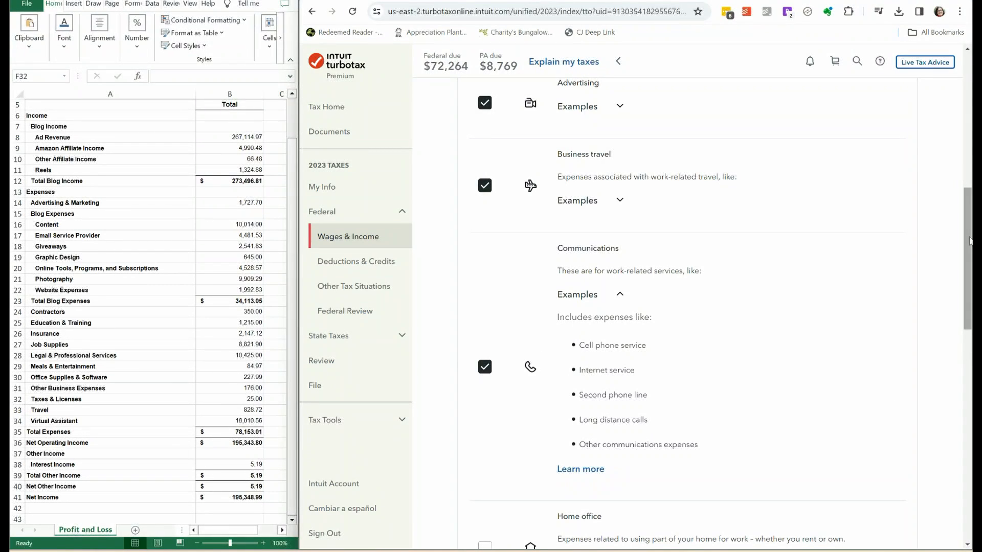
scroll(485, 206, "down", 7)
left_click(485, 203)
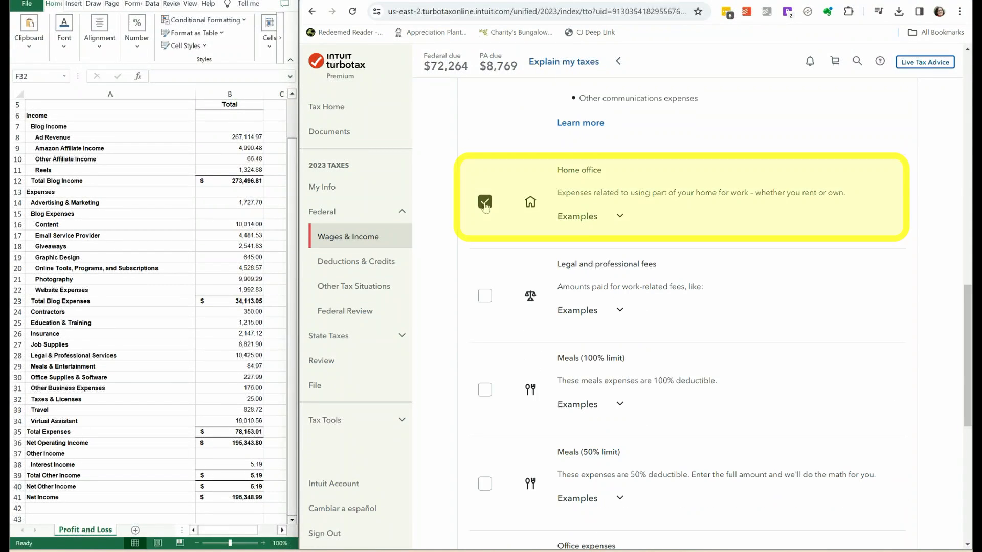
left_click(484, 305)
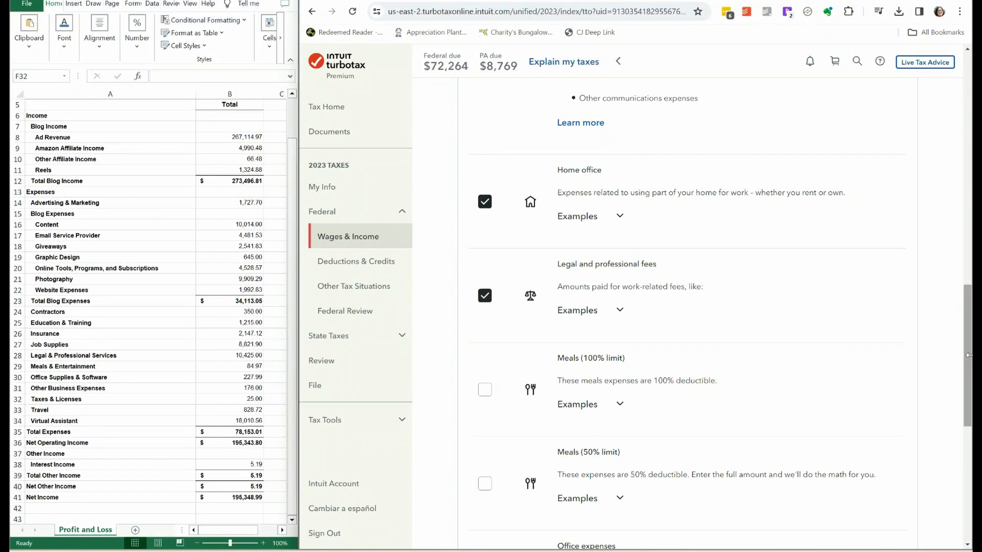
Select the Meals (50% limit), Office expenses and Other miscellaneous expenses categories.
left_click_drag(966, 309, 966, 311)
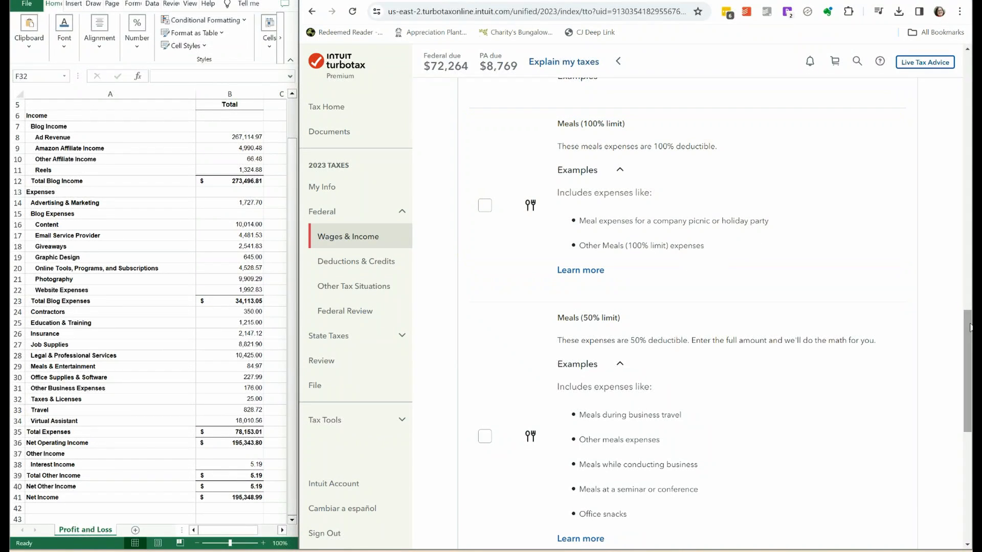
scroll(967, 327, "down", 1)
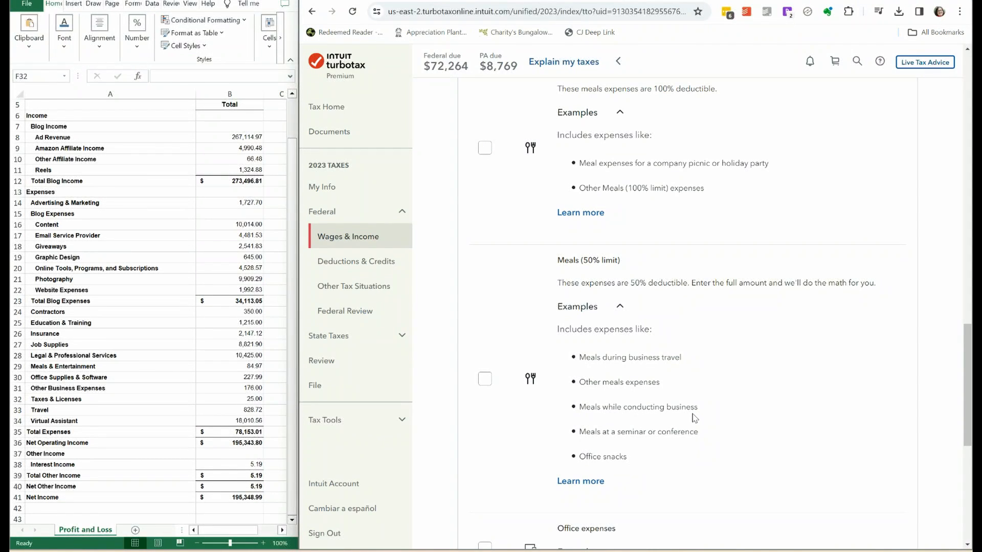
left_click(484, 377)
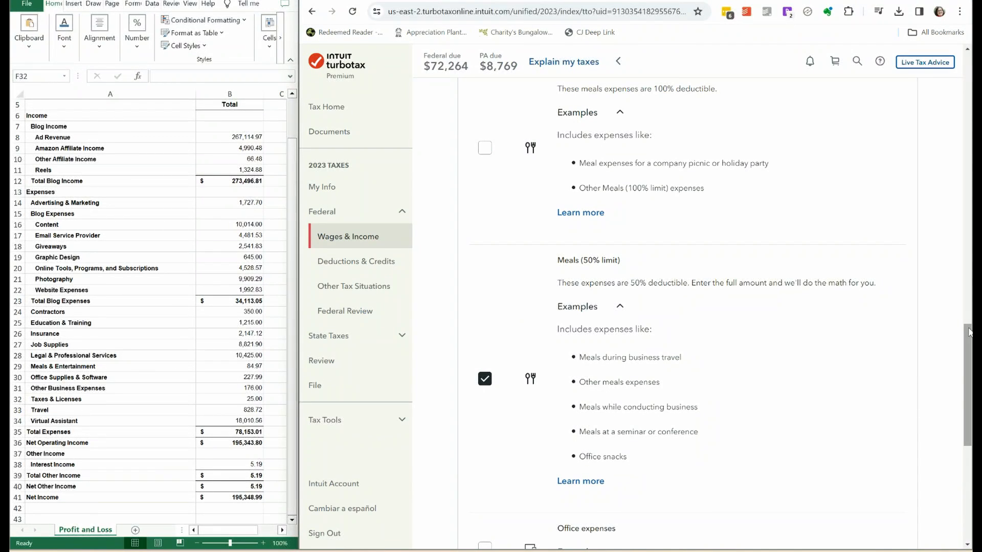
left_click_drag(968, 341, 968, 408)
left_click(484, 247)
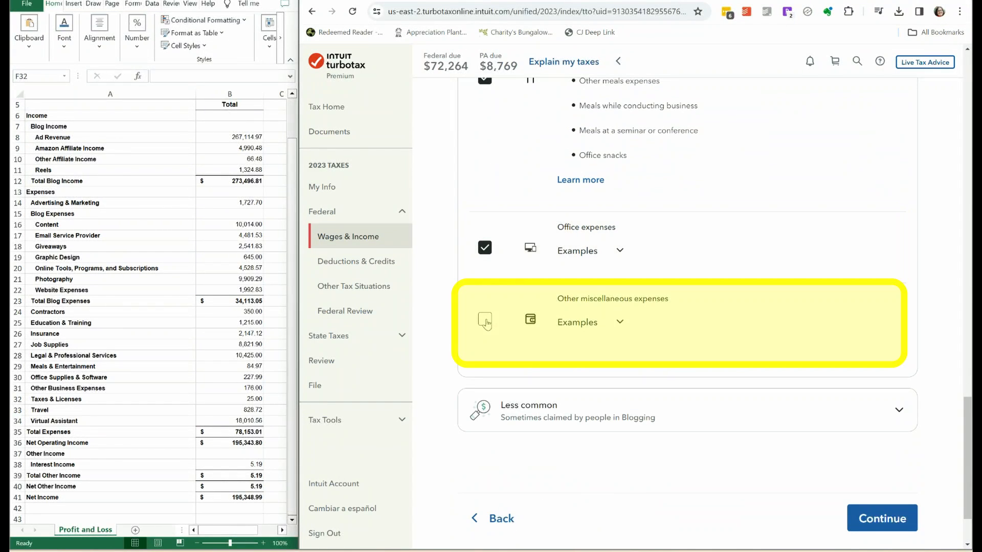
left_click(486, 321)
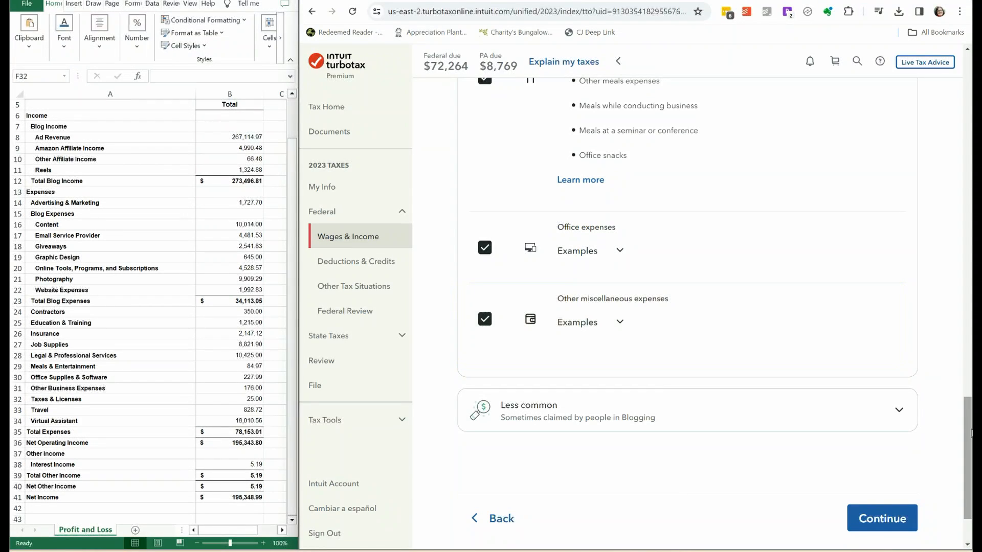
Expand the less common expenses and select Business insurance and Contract labor.
left_click_drag(967, 458, 968, 479)
left_click(898, 323)
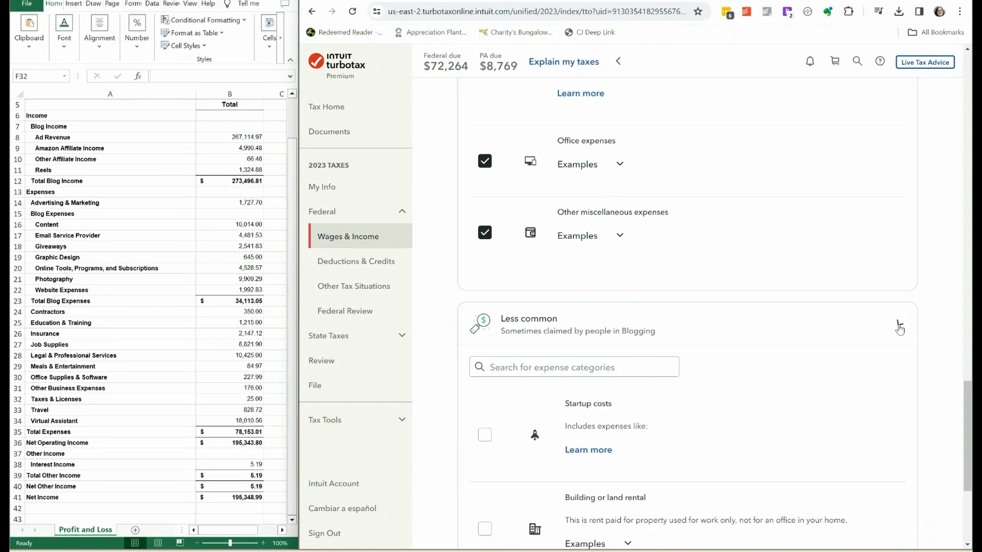
left_click_drag(968, 389, 967, 429)
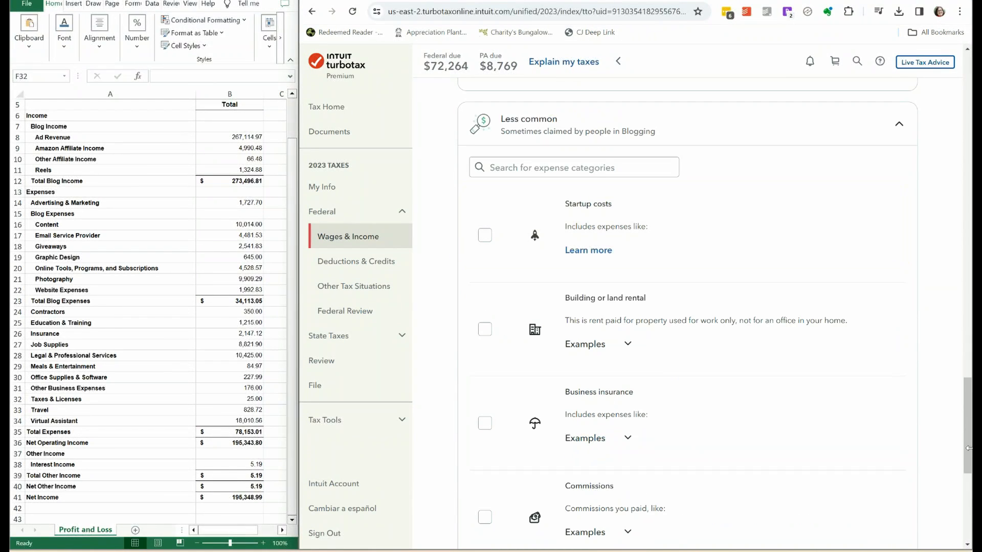
left_click_drag(967, 417, 968, 453)
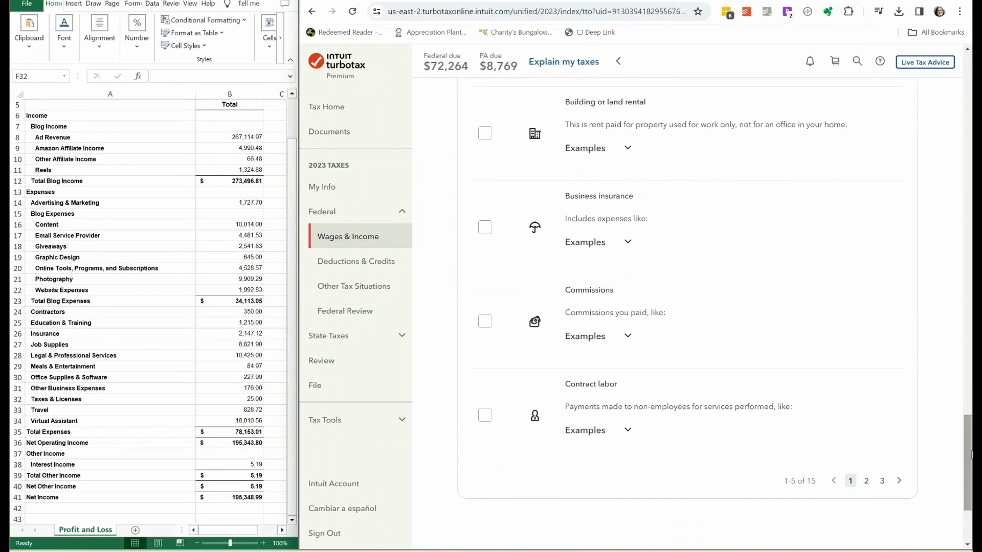
left_click(486, 227)
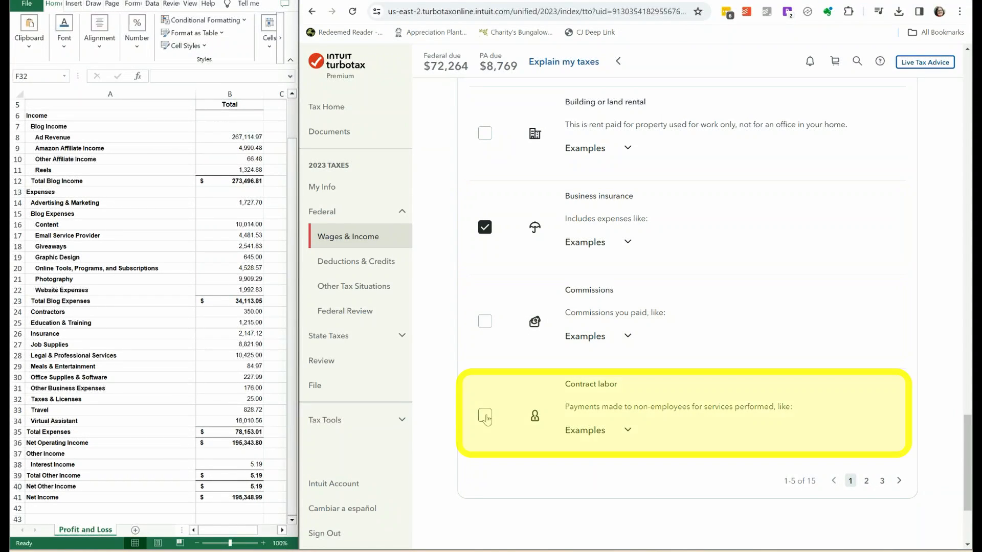
left_click(484, 416)
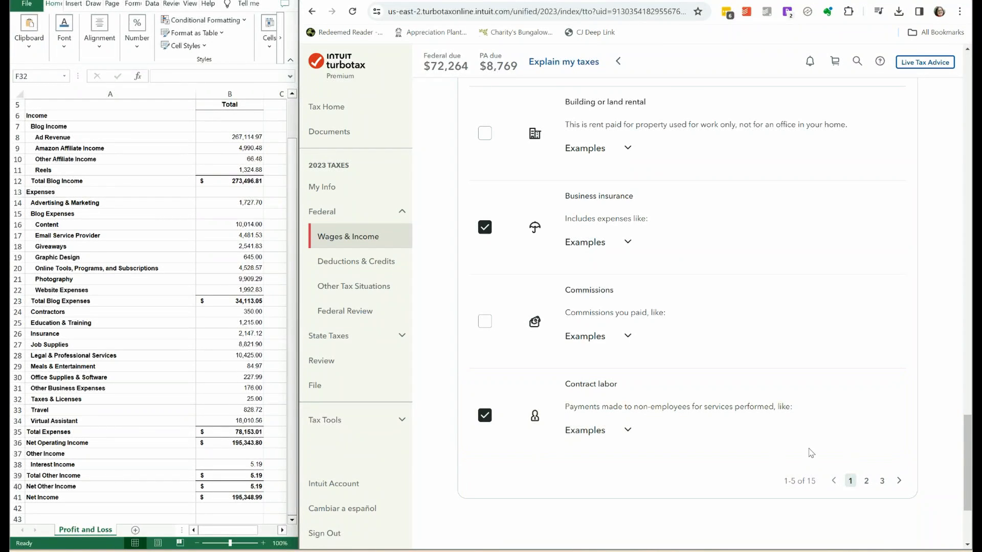
Go through the remaining less common expense categories, select Taxes and licenses, and submit the category selection.
left_click(866, 482)
scroll(865, 483, "up", 5)
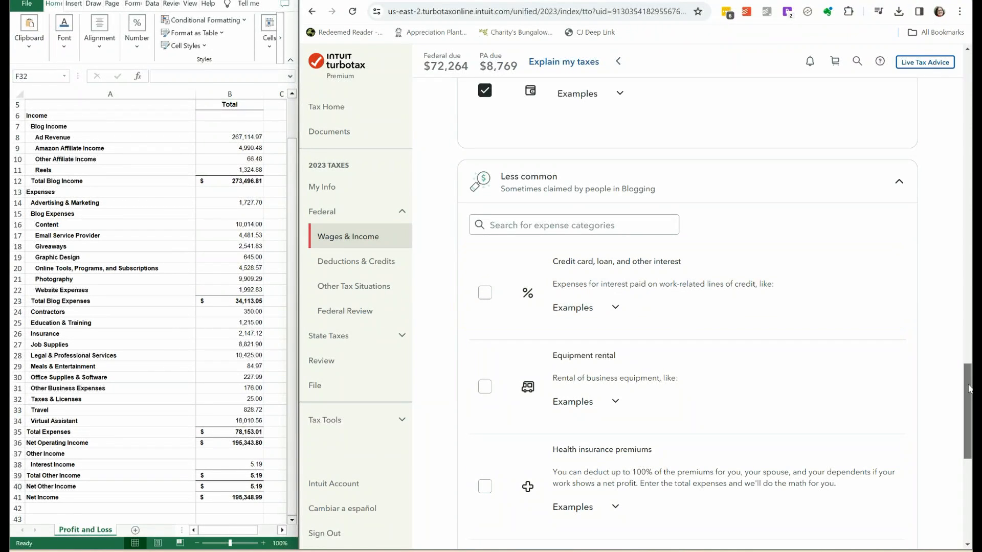
left_click_drag(968, 389, 970, 444)
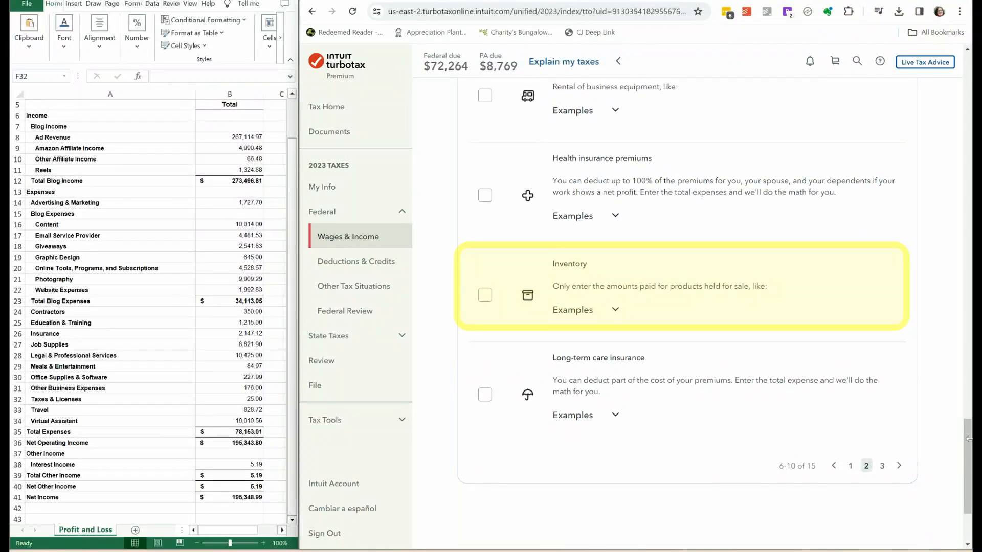
left_click(883, 466)
mouse_move(969, 449)
left_mouse_down()
mouse_move(970, 407)
mouse_move(972, 437)
left_mouse_up()
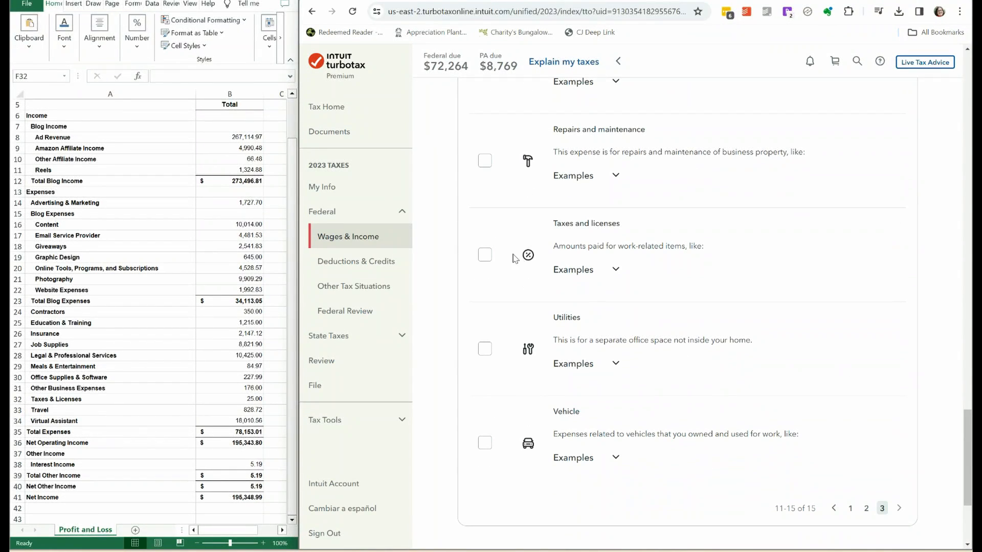
left_click(485, 258)
scroll(966, 459, "down", 3)
left_click(872, 435)
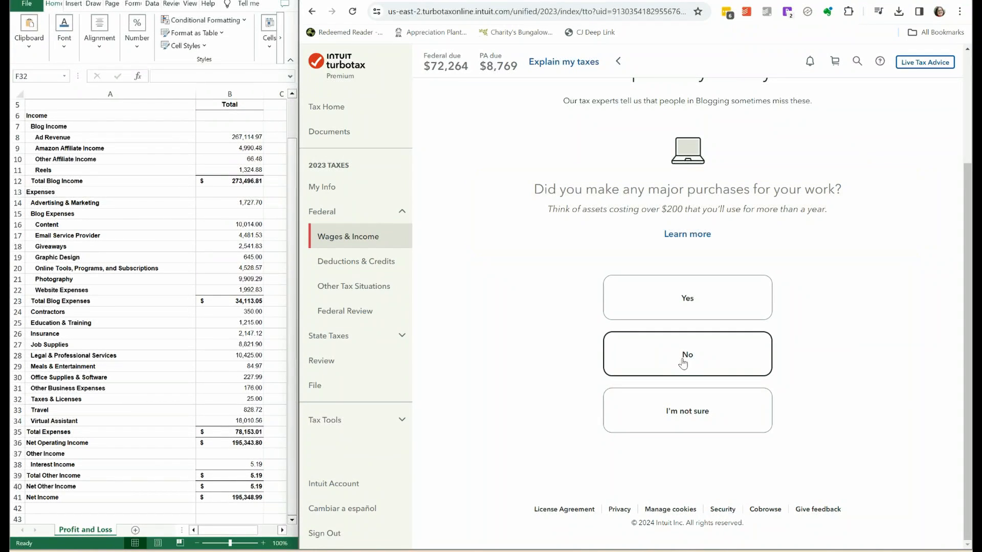
Answer No to major work purchases and to business food expenses, and proceed to the expense category list.
left_click(683, 362)
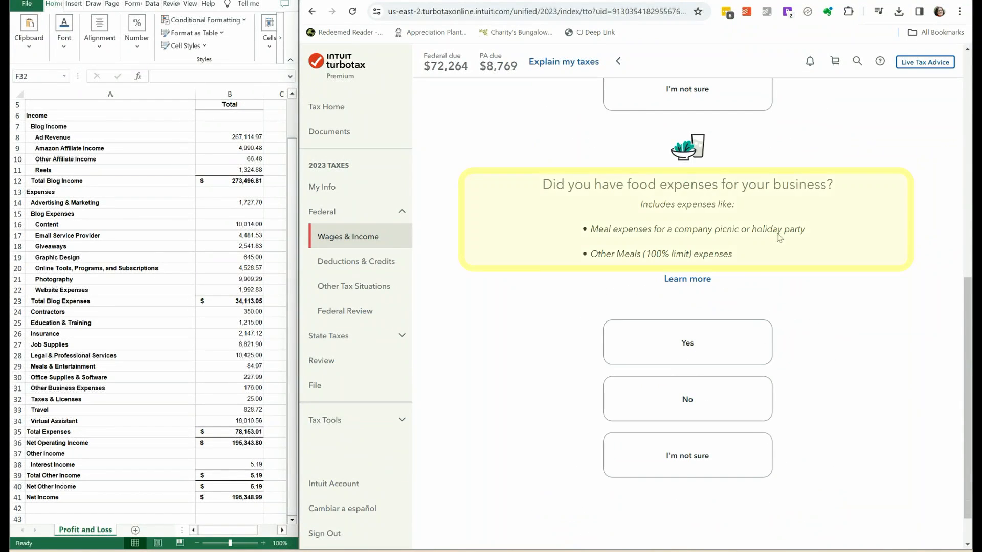
left_click(680, 401)
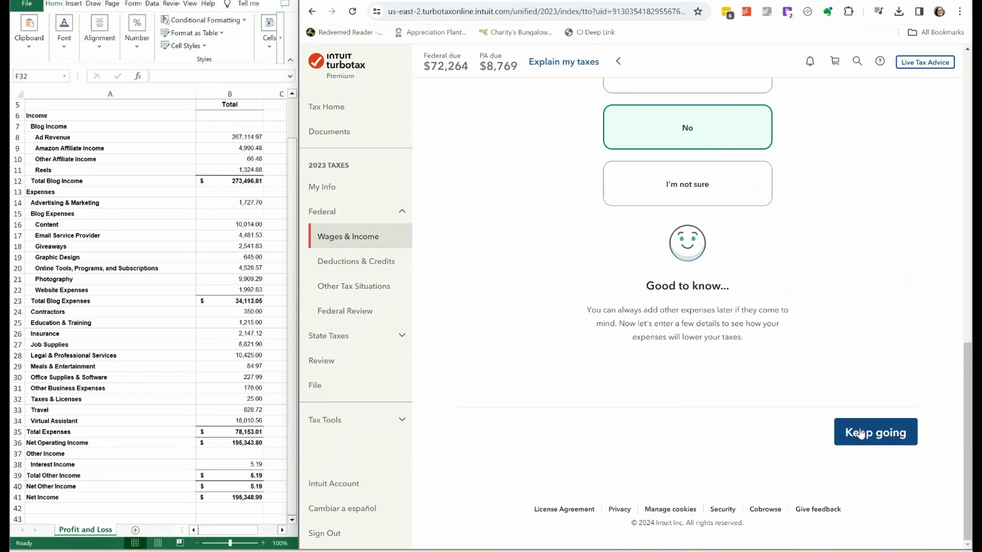
left_click(861, 433)
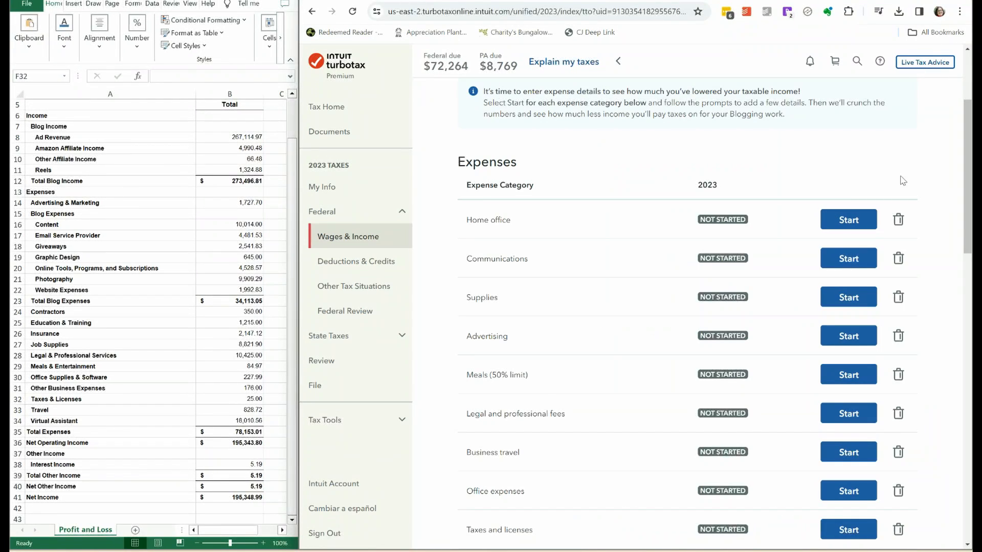
Start the Home office expense, confirming a home office and that only one was used all year.
left_click(848, 219)
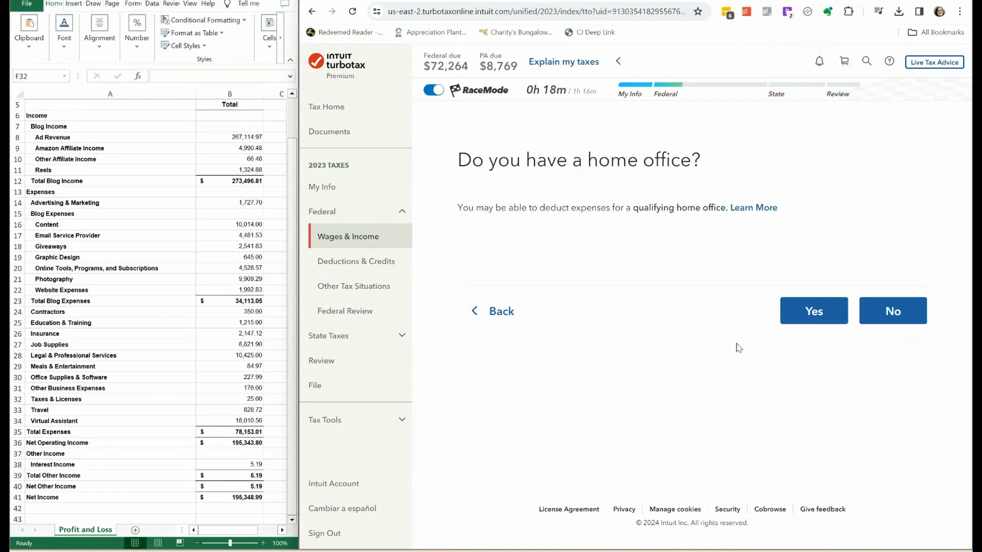
left_click(813, 312)
left_click(465, 263)
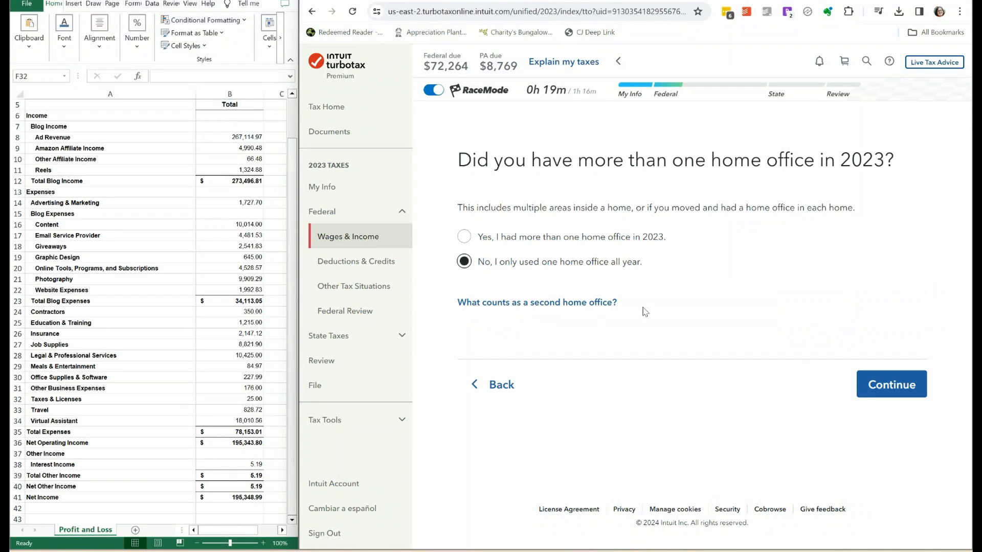
left_click(894, 386)
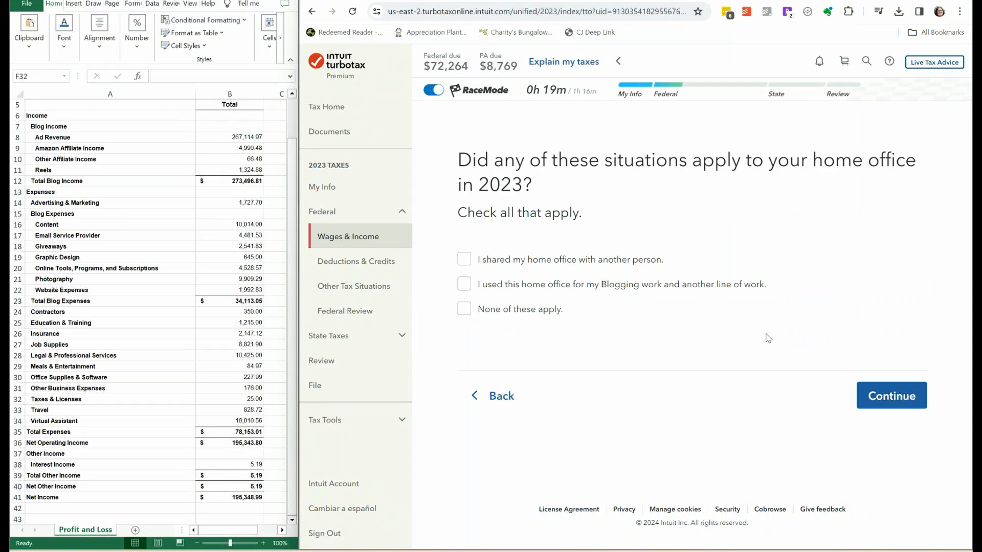
Declare that none of the special home office situations apply, and name the home office Home.
left_click(464, 310)
left_click(892, 396)
left_click(531, 271)
type("Home")
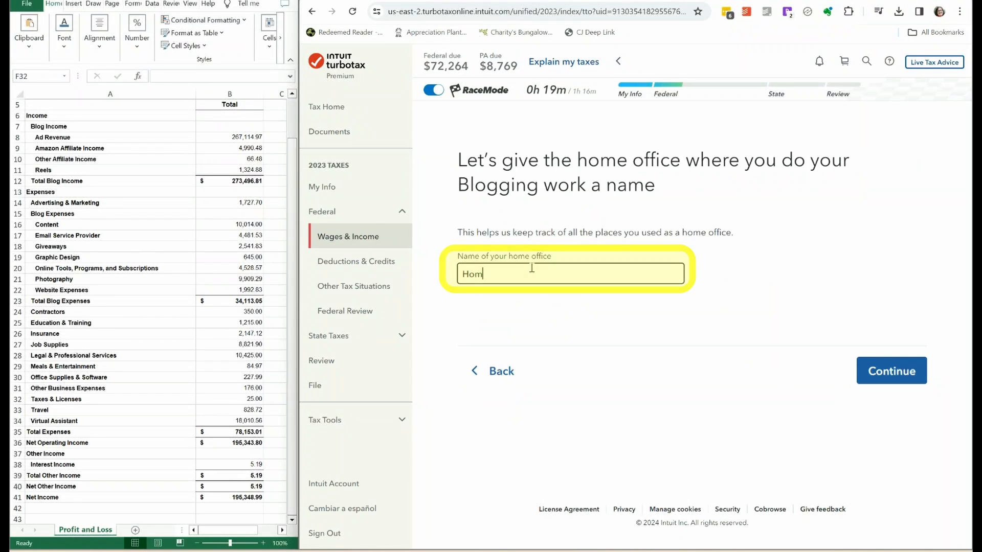
left_click(892, 378)
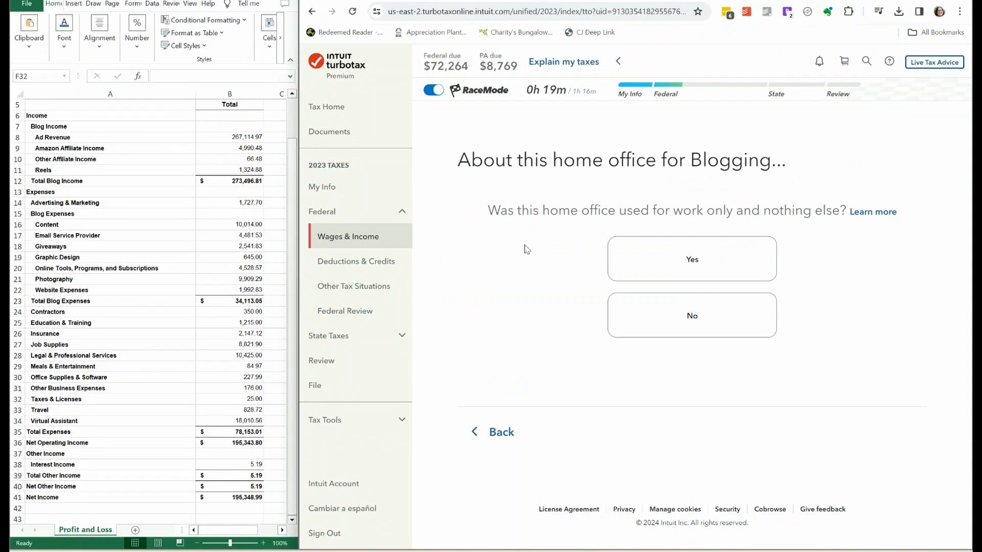
Answer Yes to the home office being used only for work, used regularly, and being the primary workplace.
left_click(705, 264)
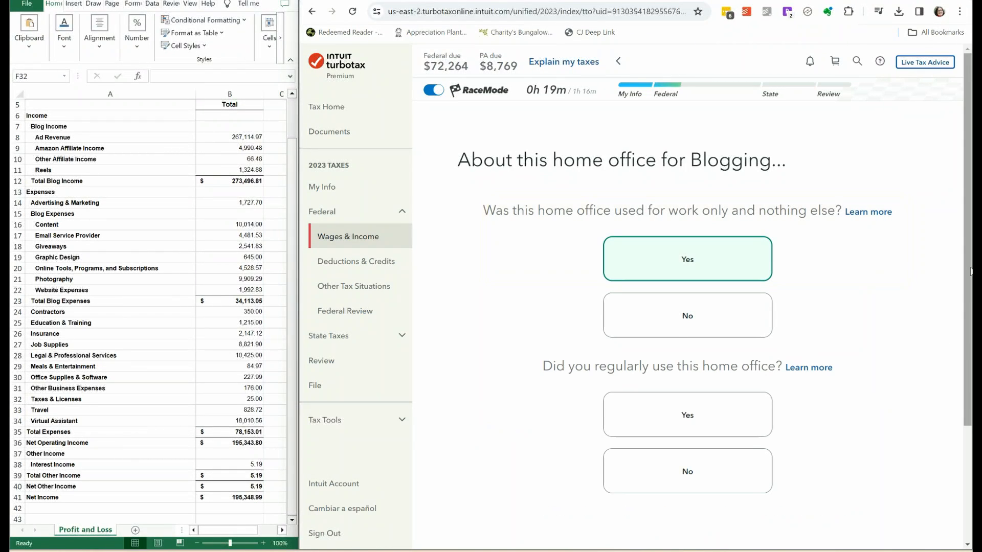
scroll(970, 271, "down", 3)
left_click(663, 296)
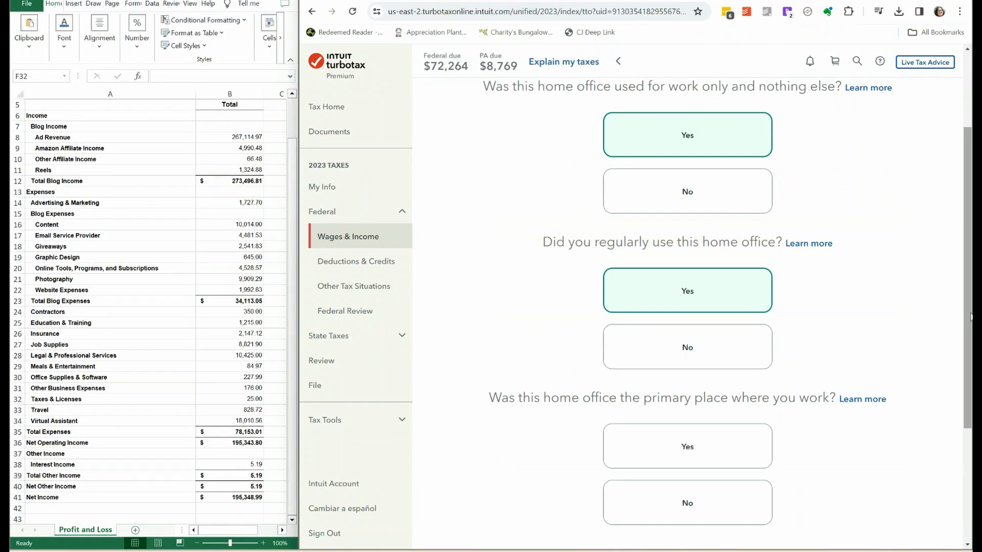
scroll(970, 317, "down", 3)
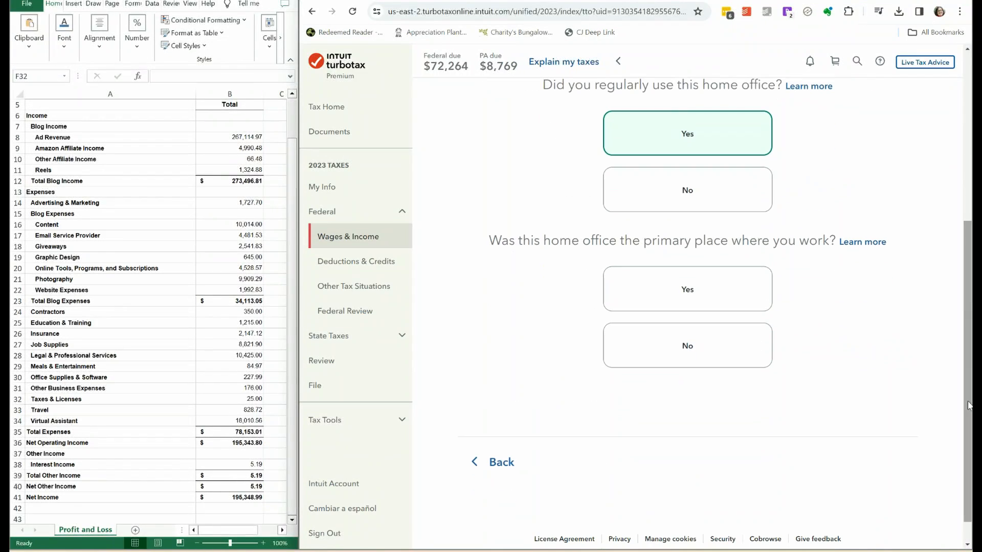
left_click(665, 300)
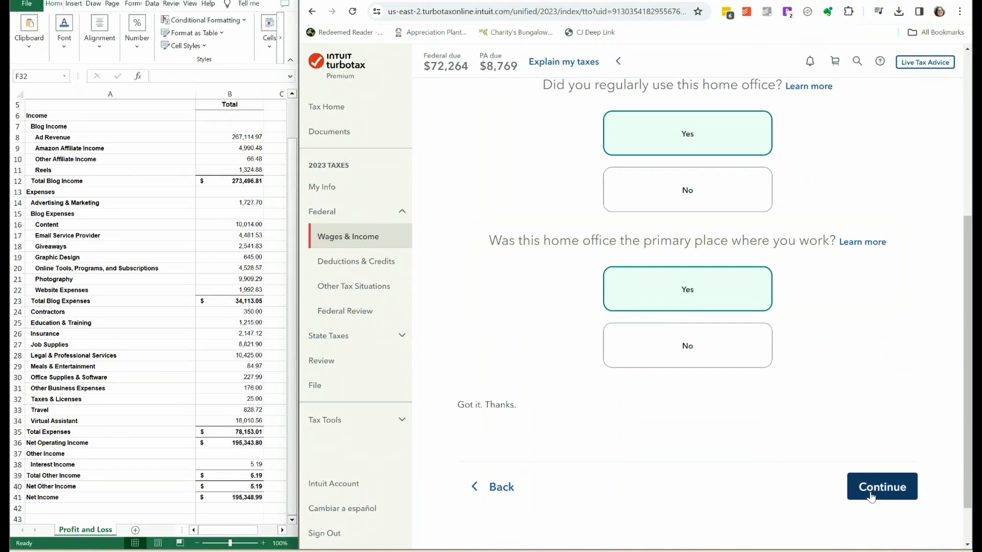
left_click(870, 497)
left_click(880, 366)
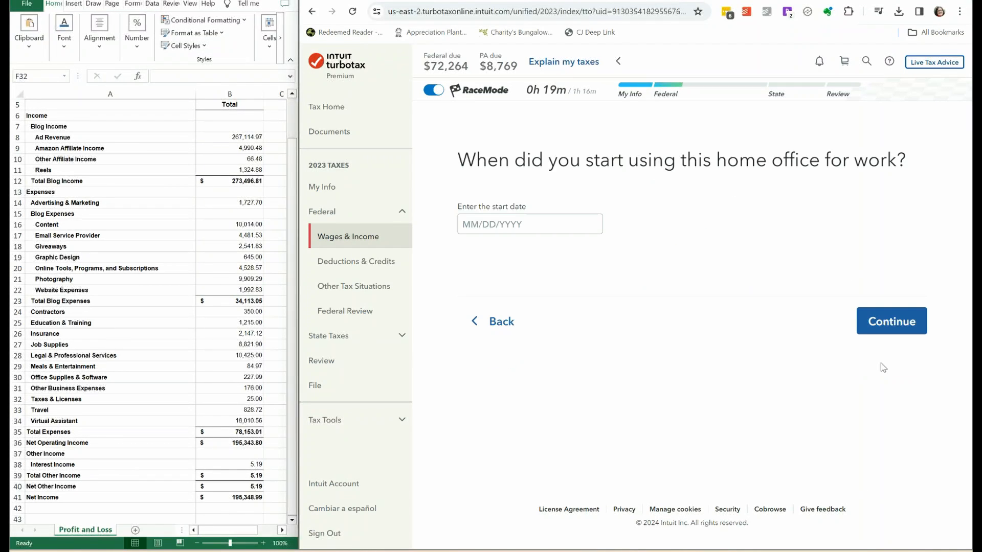
Enter February 11 and the year as the date the home office was first used for work.
left_click(466, 224)
type("02/")
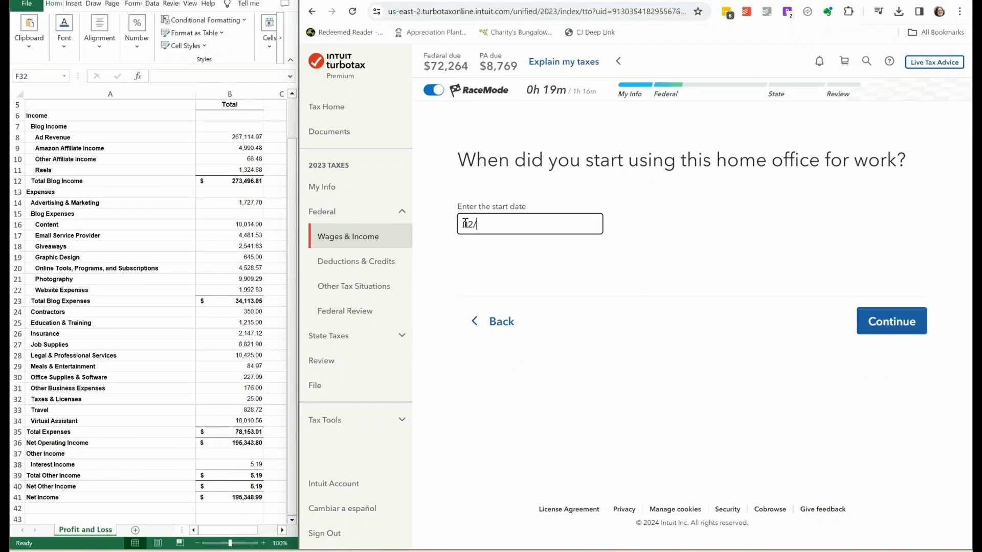
type("11/2023")
left_click(892, 327)
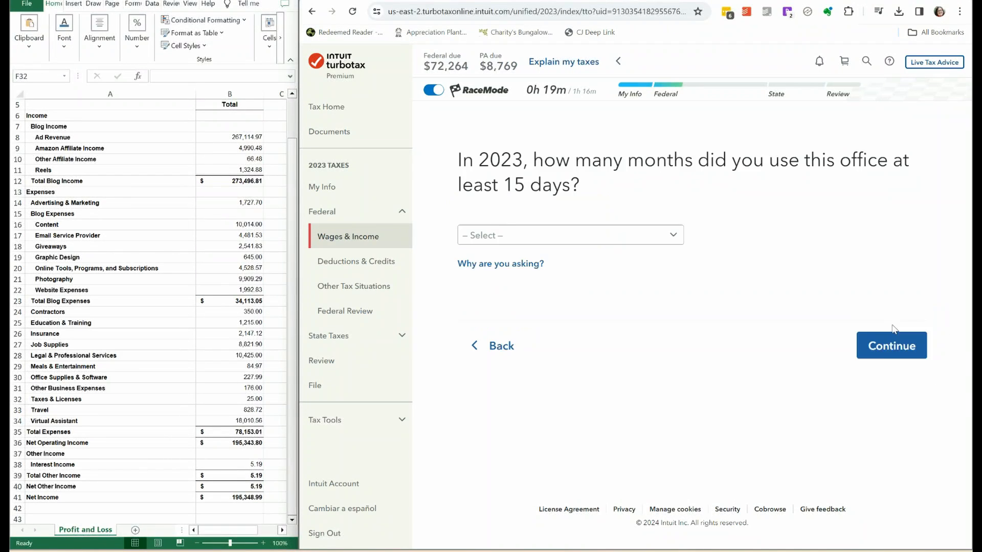
Set the home office's months of use in 2023 to 10 and its share of Blogging work to 100%.
left_click(679, 236)
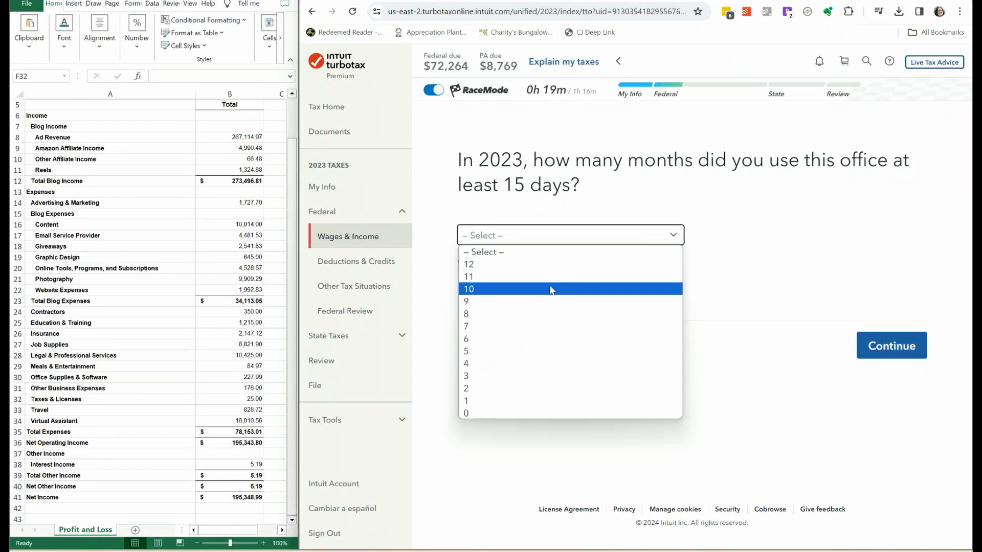
left_click(551, 290)
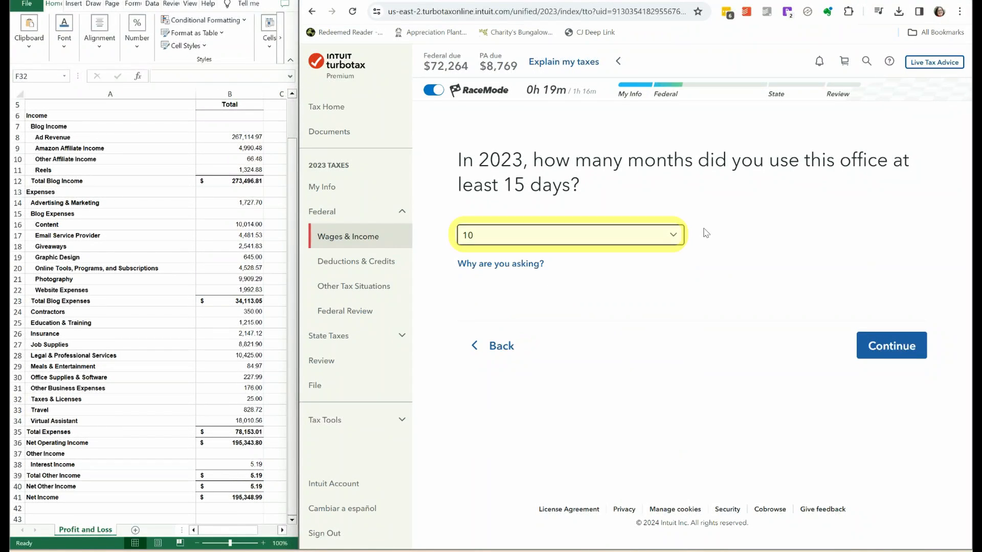
left_click(882, 346)
left_click(493, 237)
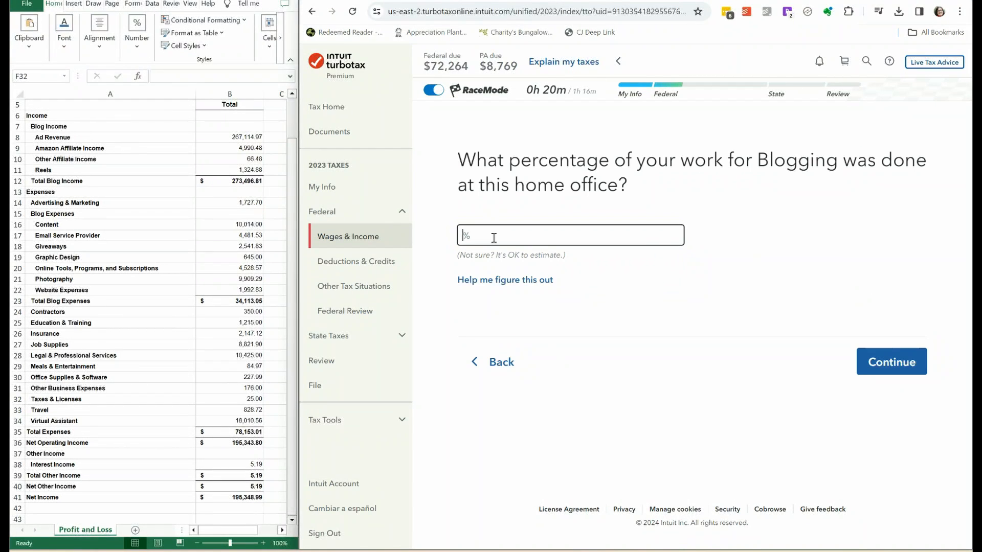
type("100")
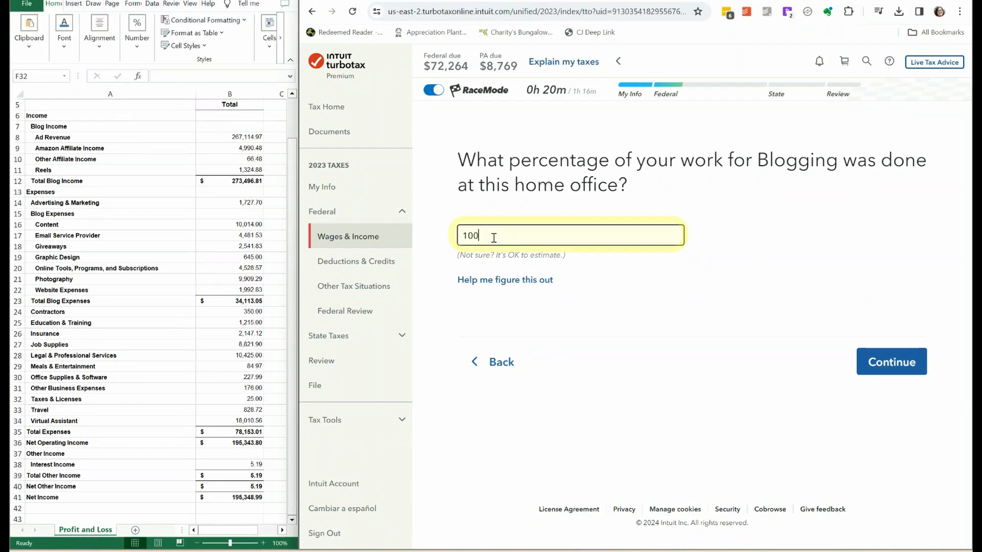
left_click(895, 364)
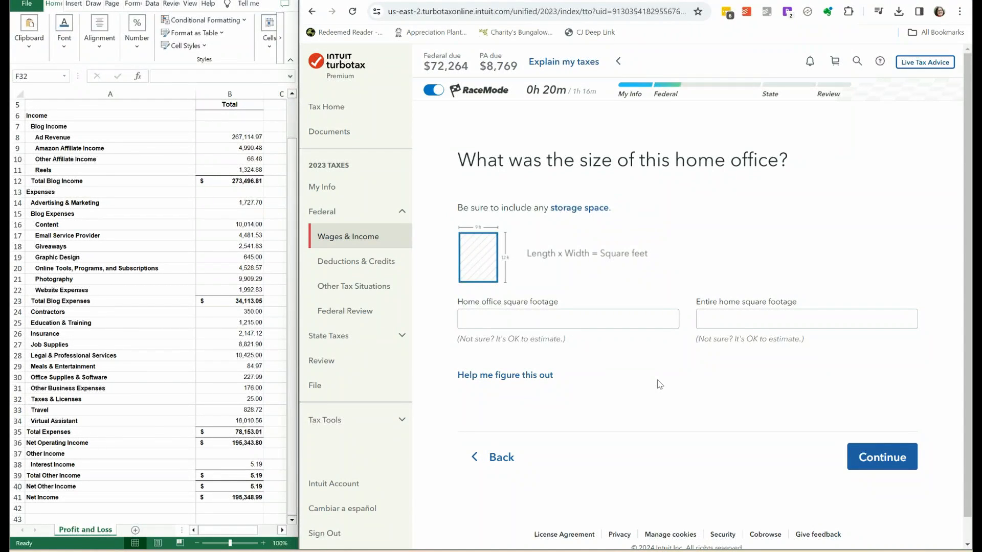
Enter 100 square feet for the home office and 2000 square feet for the entire home.
left_click(541, 321)
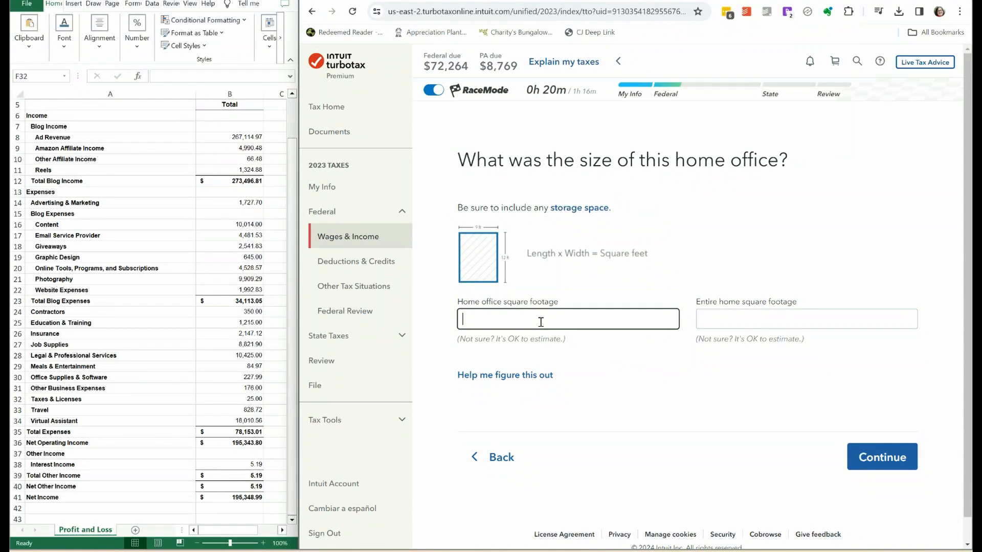
type("100")
left_click(745, 324)
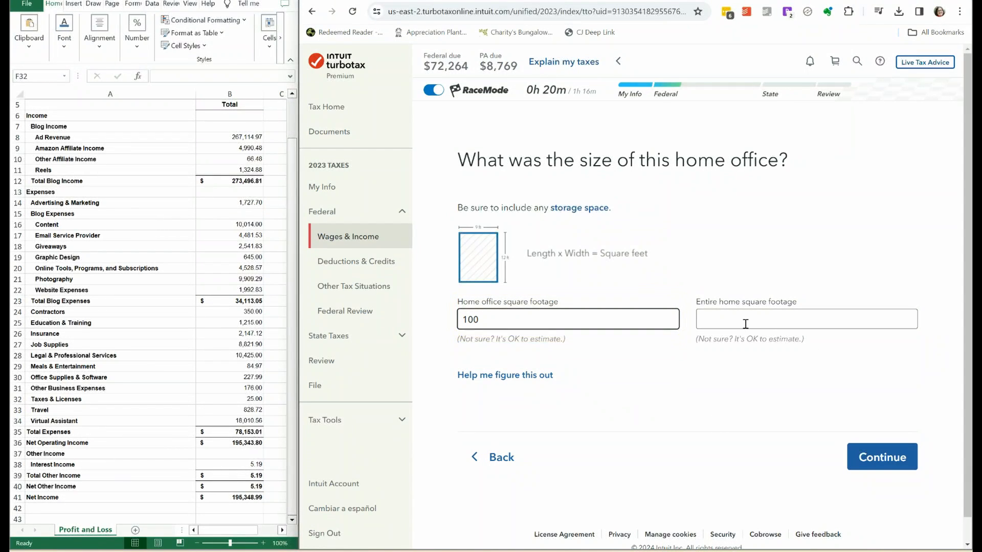
type("2000")
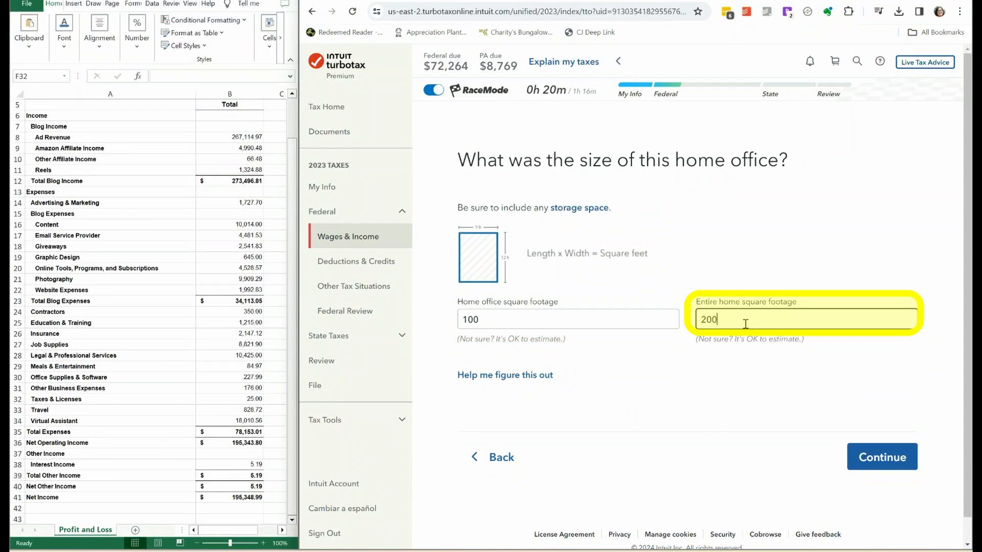
left_click(883, 468)
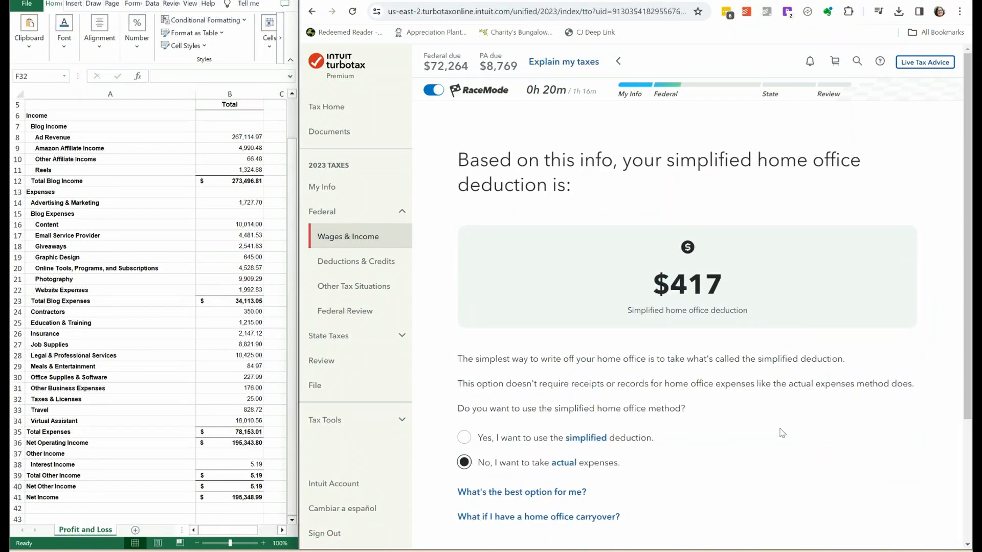
Choose the simplified home office deduction and finish the Home office section, returning to the expense list.
scroll(664, 307, "down", 2)
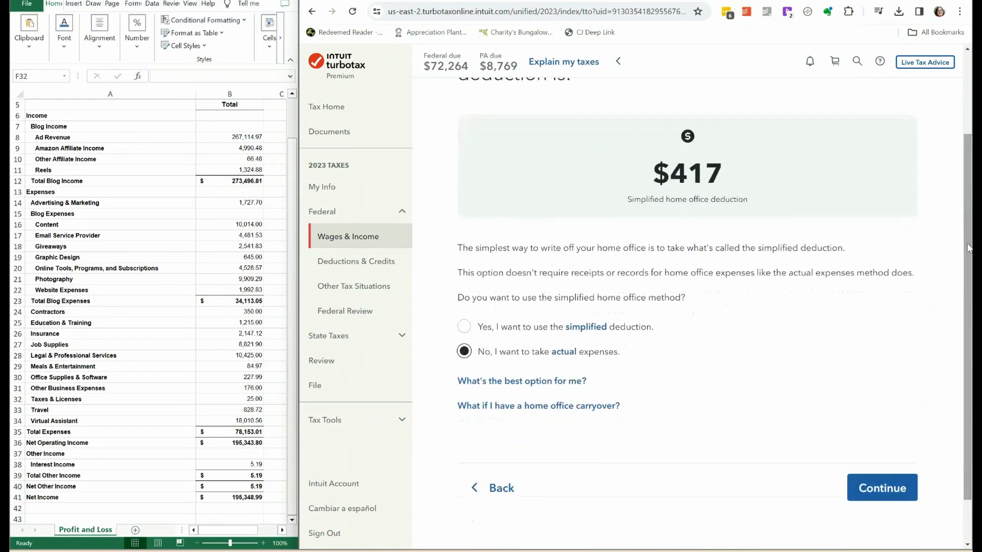
left_click(464, 328)
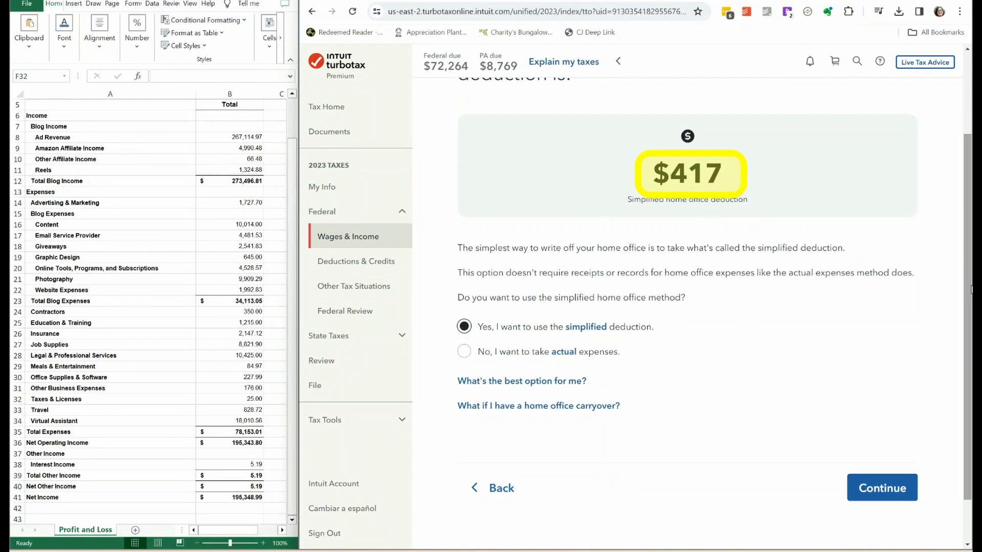
left_click_drag(970, 288, 971, 263)
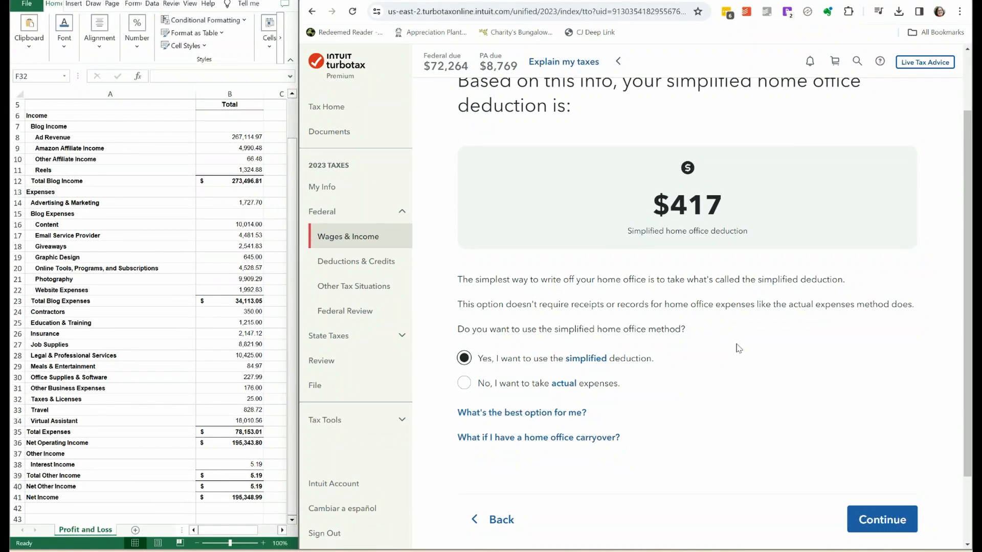
left_click(880, 525)
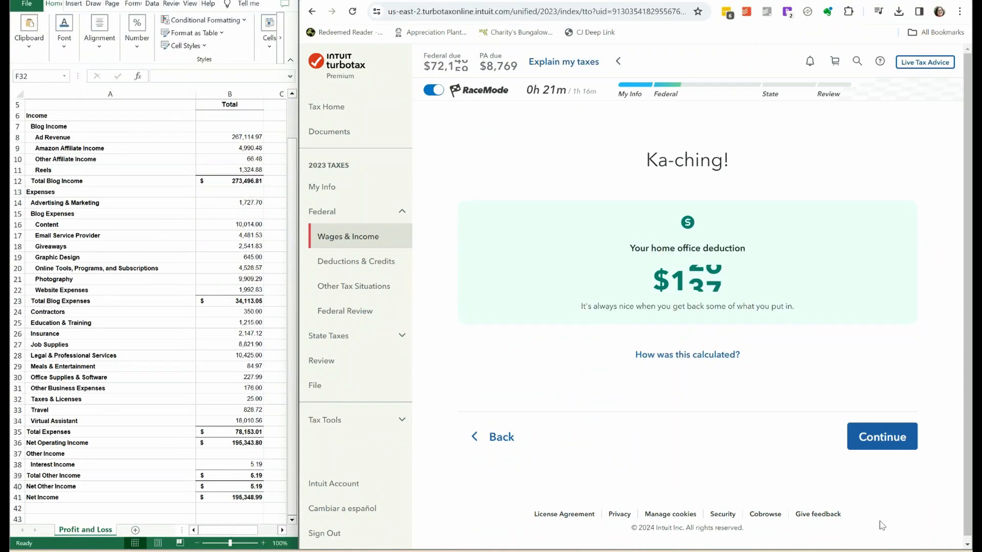
left_click(883, 437)
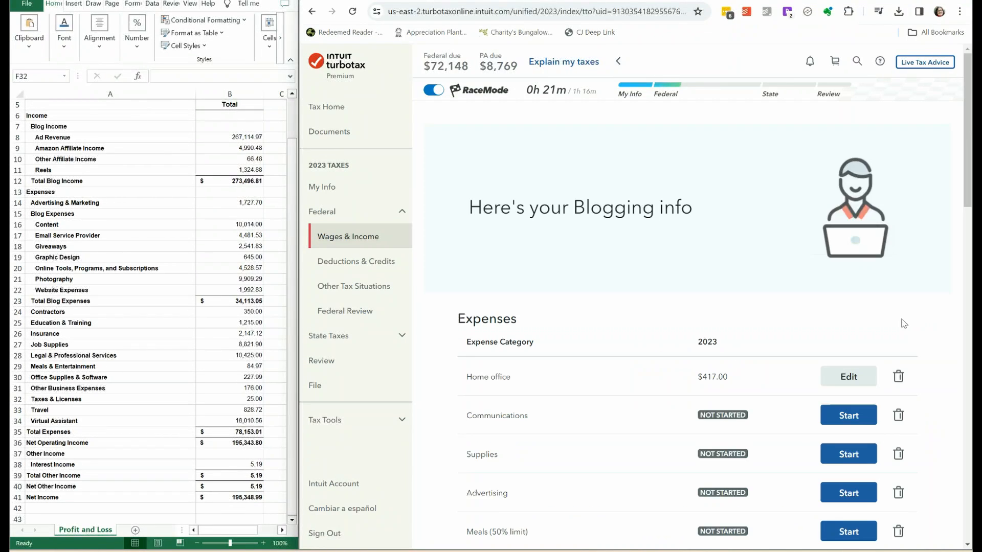
Start the Communications expenses and describe the first expense as Email Service Provider.
left_click(856, 416)
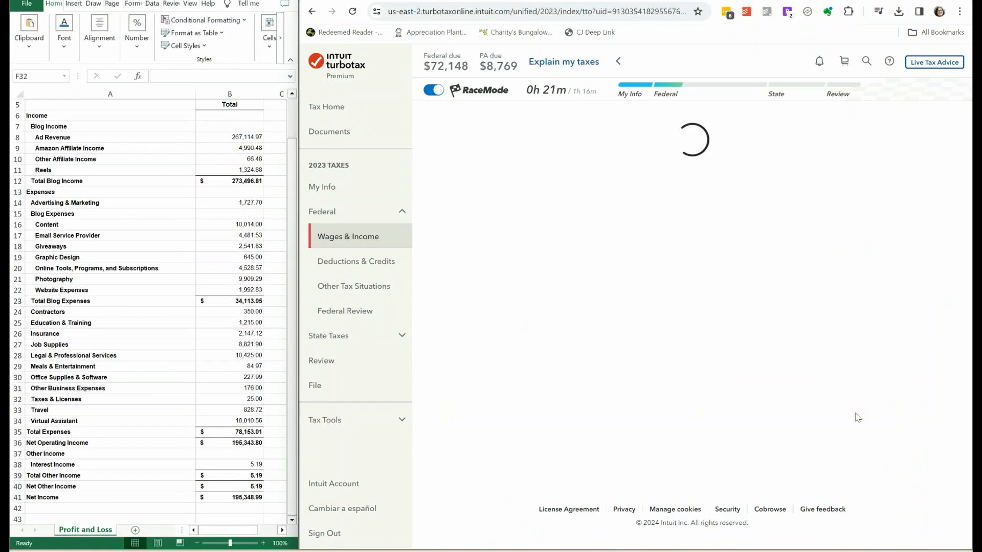
scroll(967, 156, "down", 2)
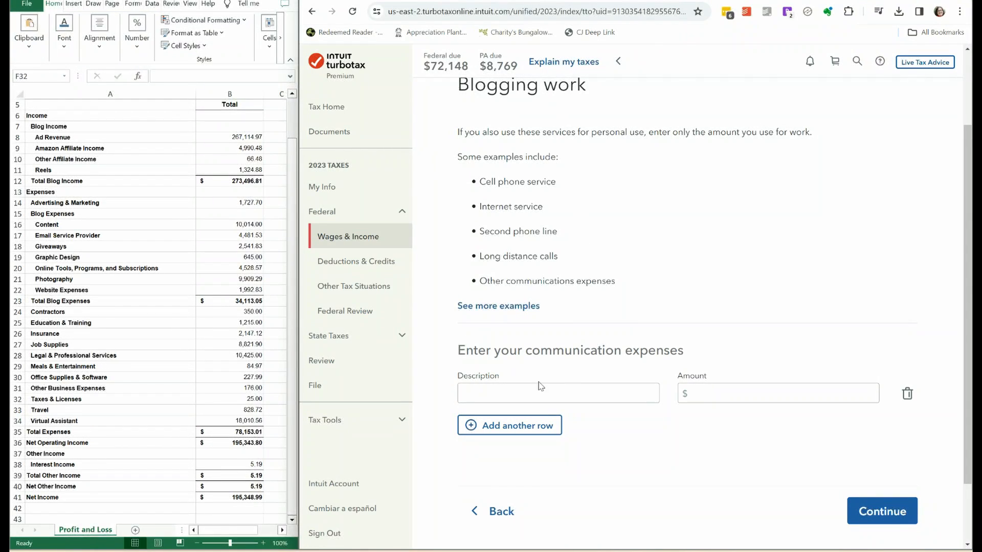
left_click(510, 392)
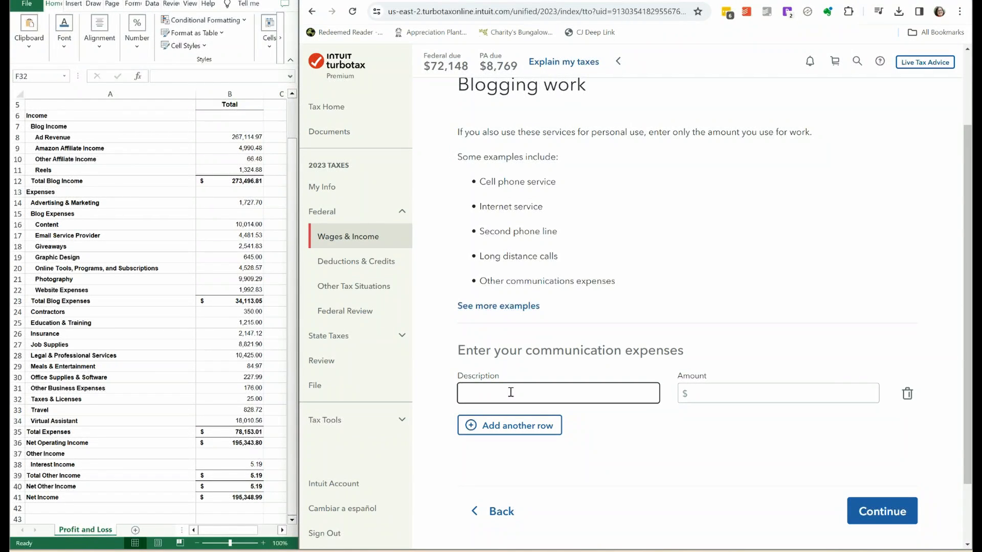
type("Emai")
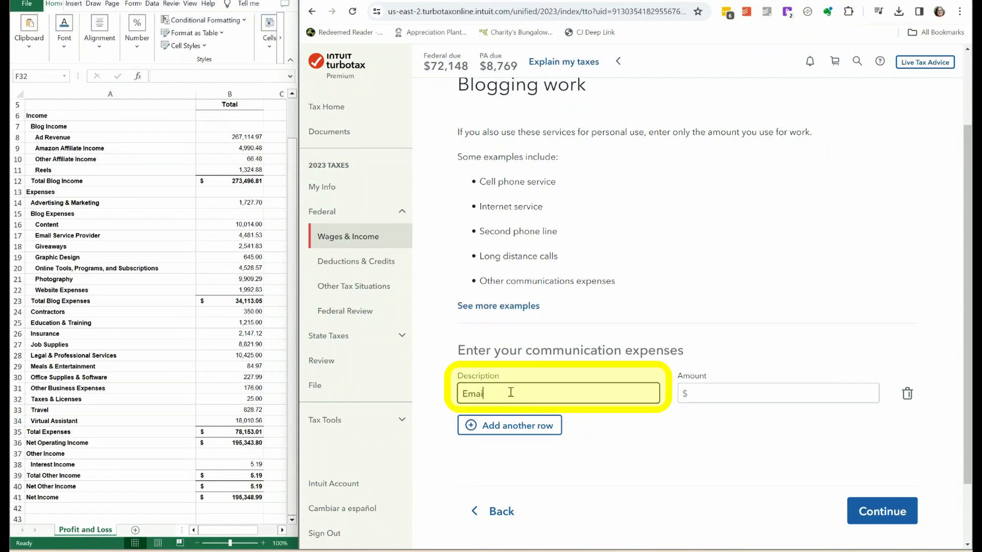
type("l Ser")
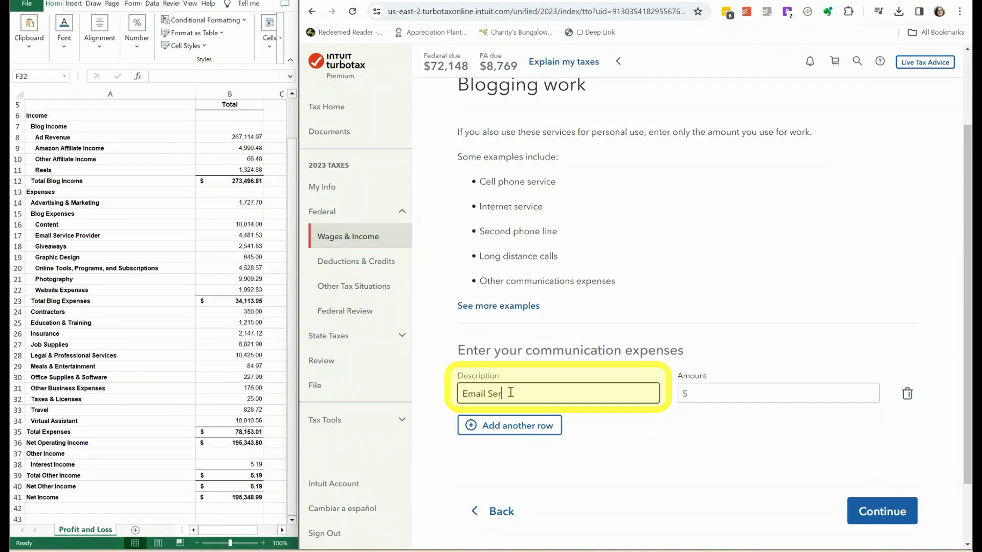
type("vice")
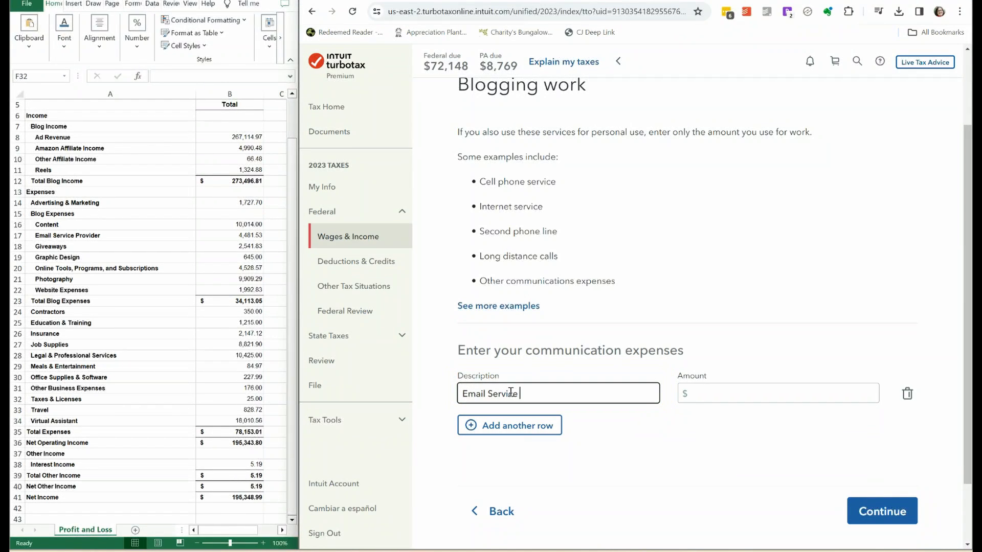
type(" Provider")
Highlight the Email Service Provider amount in yellow on the profit and loss sheet, enter $4,481.53 for the communication expense and save it.
left_click(729, 394)
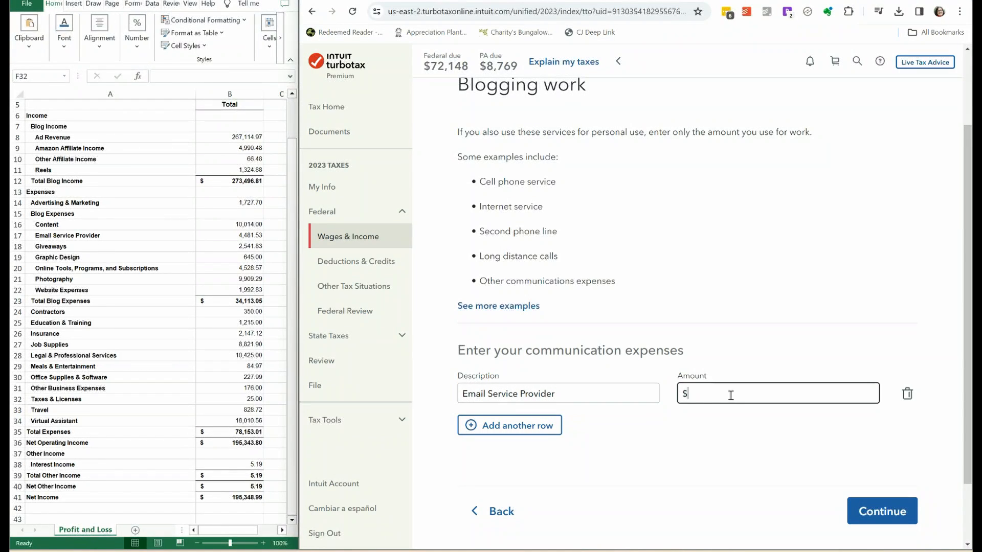
left_click(231, 237)
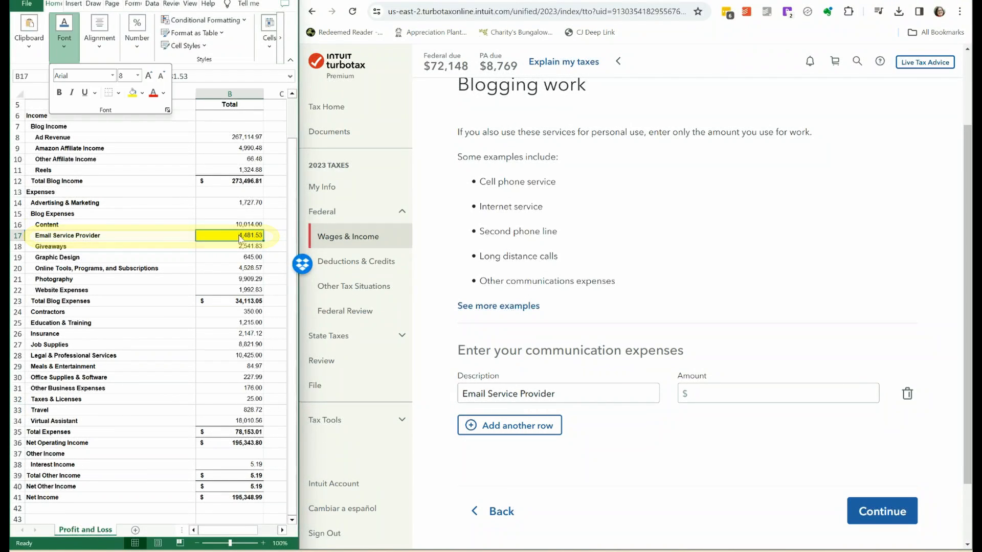
left_click(711, 394)
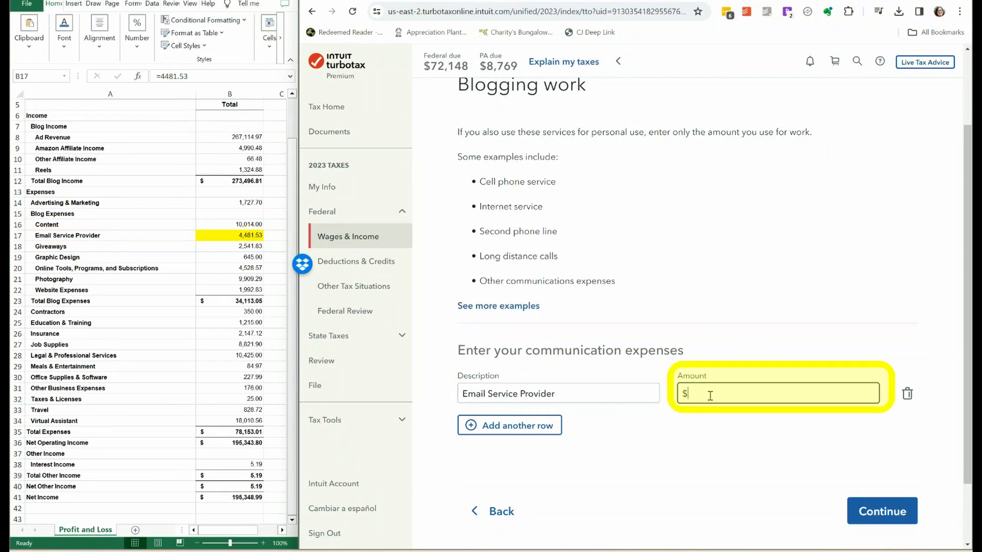
type("4,481.53")
left_click(883, 512)
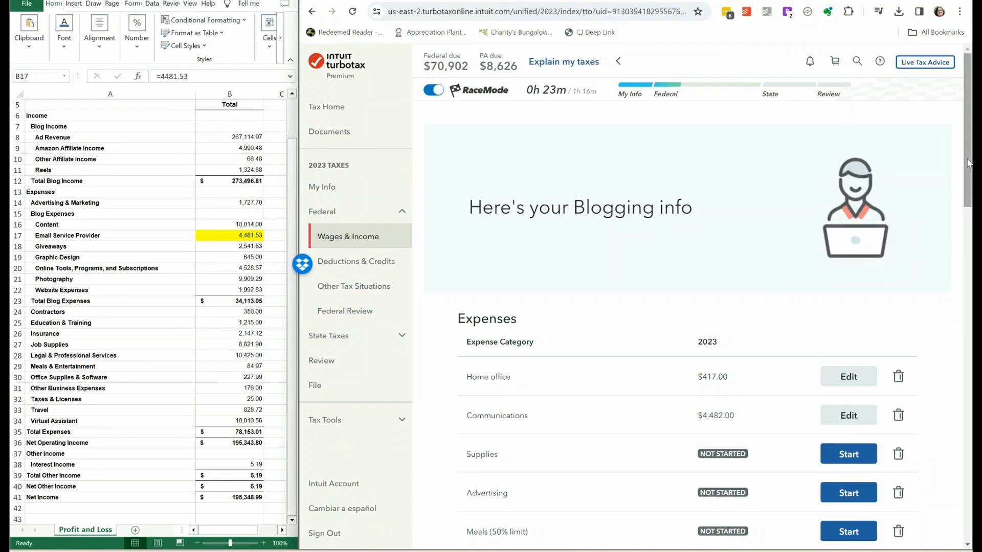
Add an Advertising expense of $1,727.70 under the Advertising category and save it.
left_click_drag(967, 163, 968, 204)
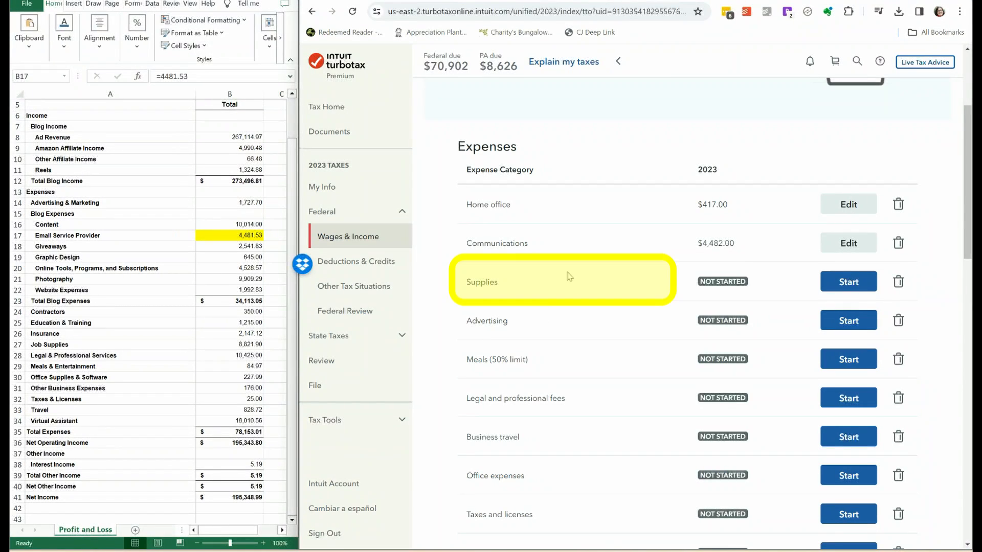
left_click(849, 322)
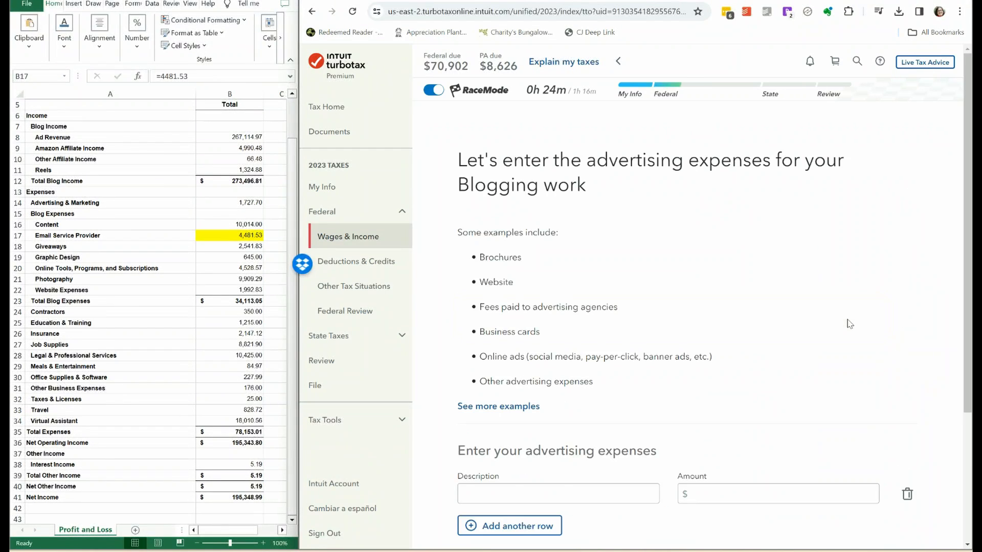
left_click(745, 494)
left_click(755, 521)
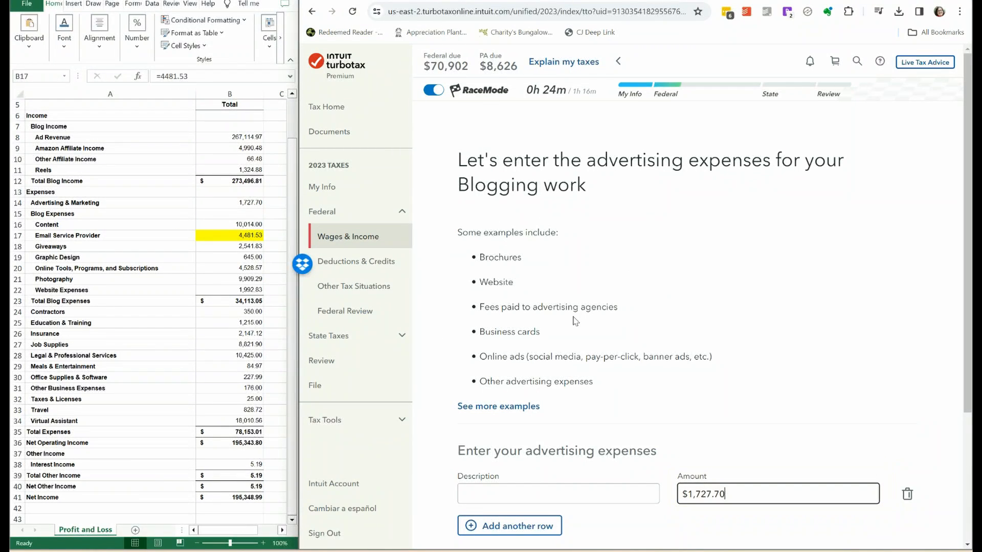
left_click(502, 498)
type("Advertising")
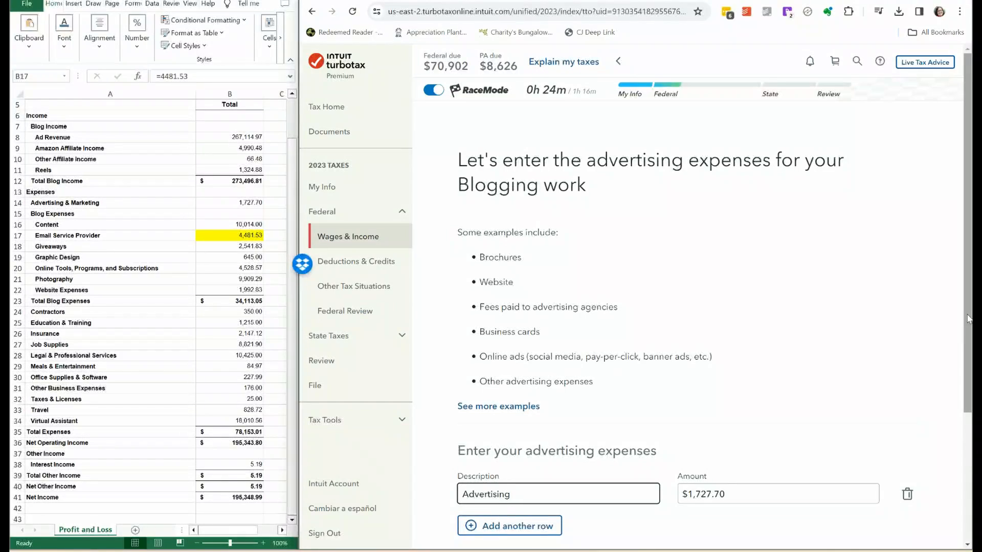
left_click_drag(967, 315, 967, 367)
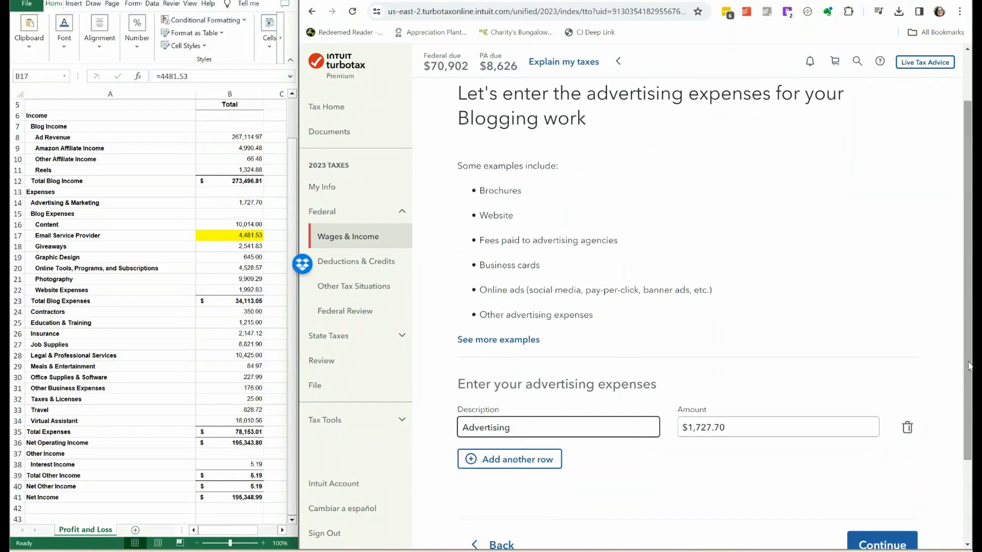
left_click(891, 546)
Start the Meals (50% limit) expenses and highlight the sheet's Meals & Entertainment and Advertising & Marketing amounts in yellow.
left_click(842, 299)
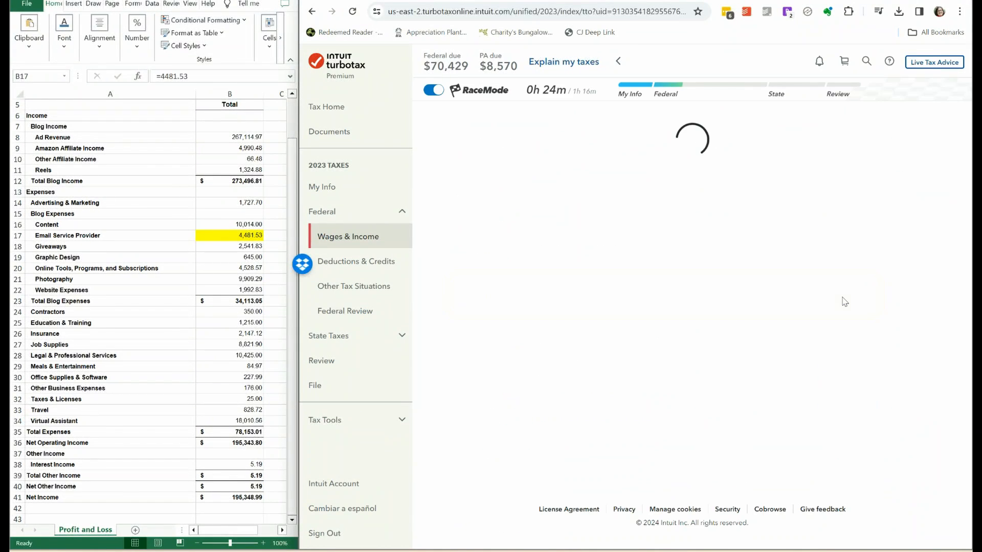
scroll(844, 302, "down", 5)
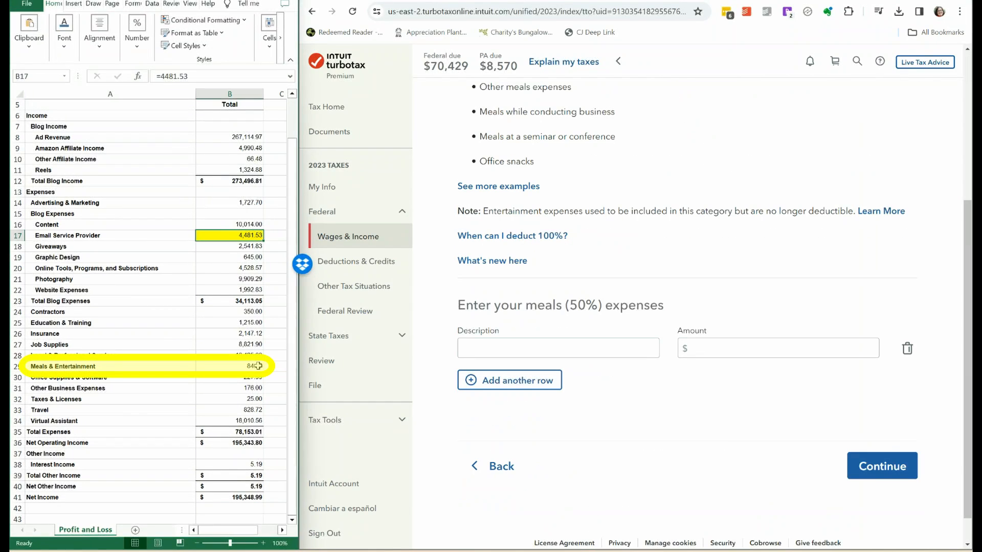
left_click(258, 366)
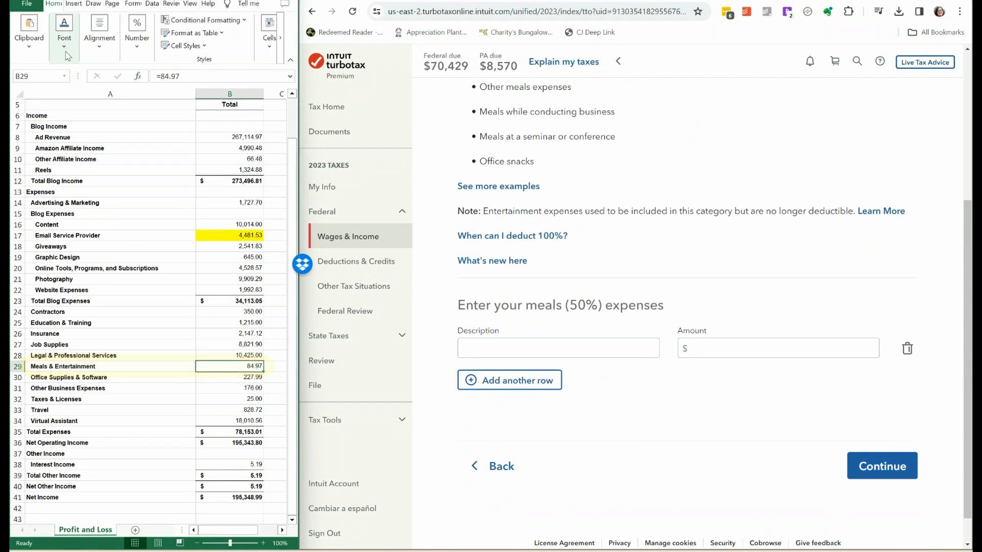
Enter a meals expense of $84.97 described as client meals and save it.
left_click(752, 348)
type("84.97")
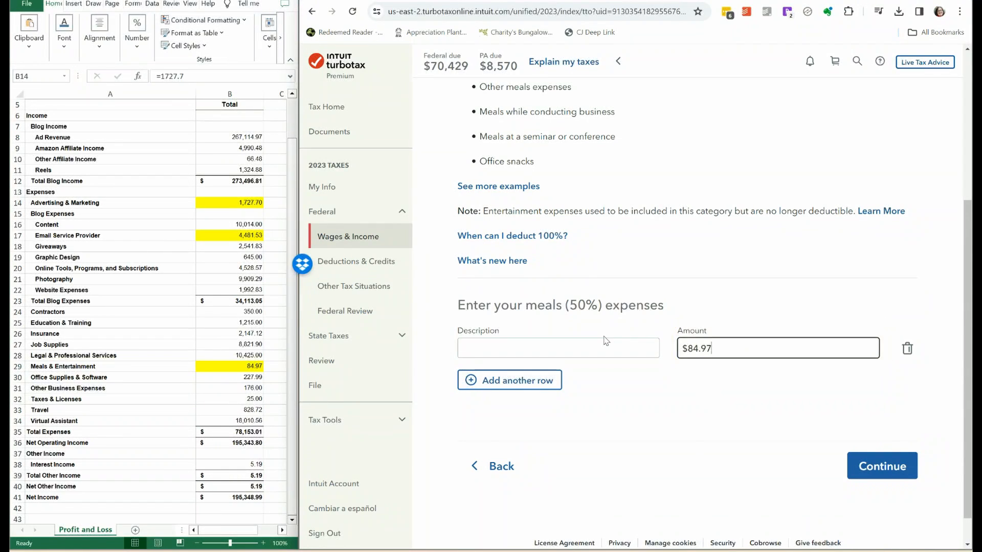
left_click(605, 341)
type("client meals")
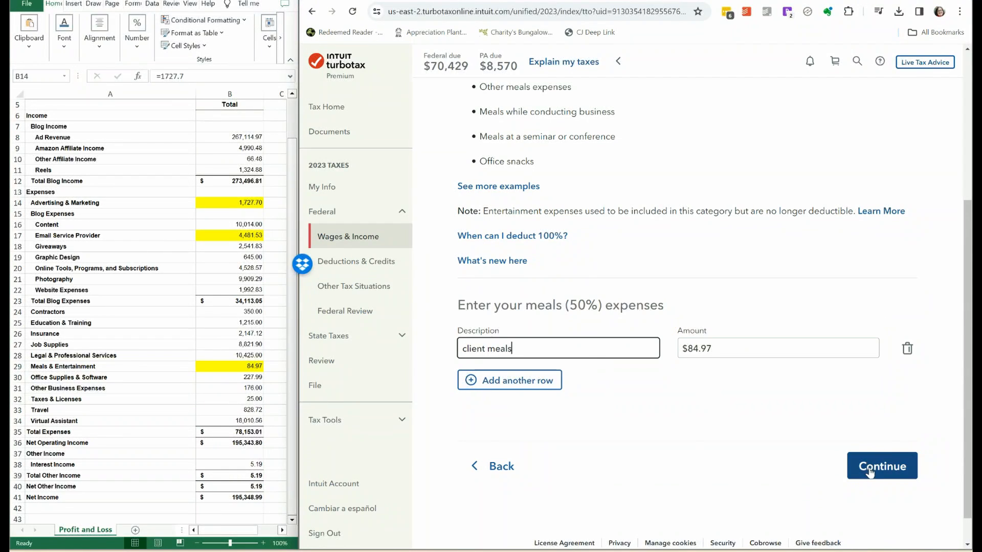
left_click(869, 466)
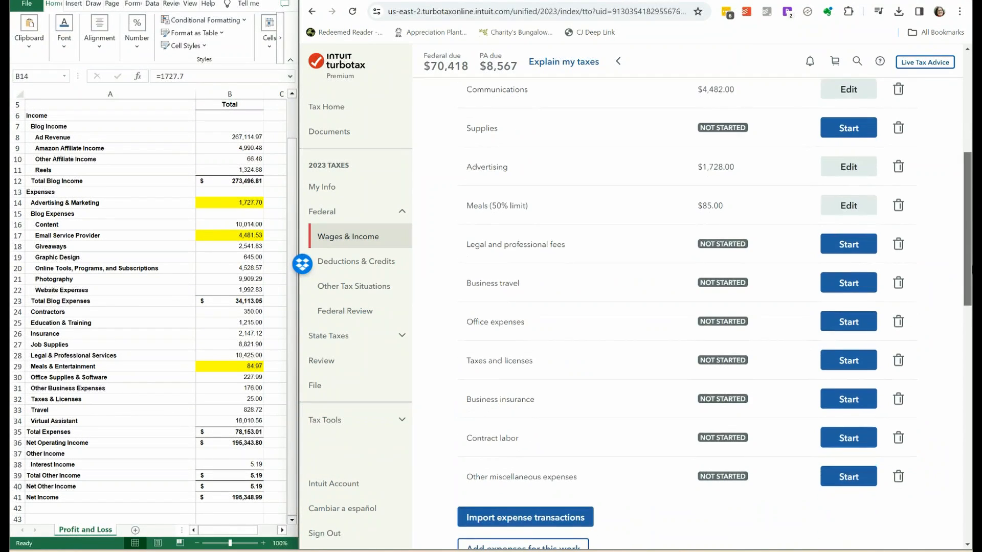
Add a Lawyer expense of $10,425 under Legal and professional fees, highlighting the matching sheet amount in yellow, and save it.
left_click(864, 253)
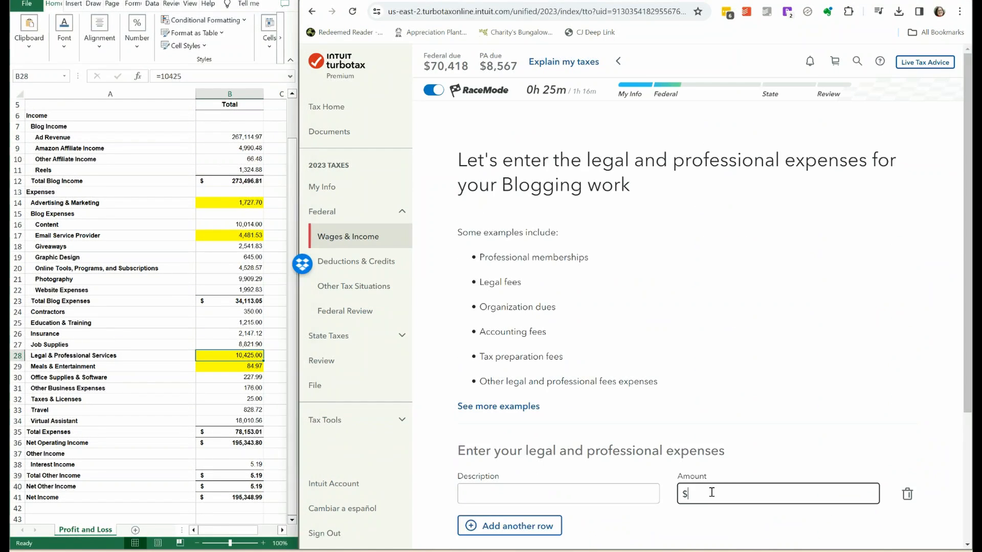
type("1")
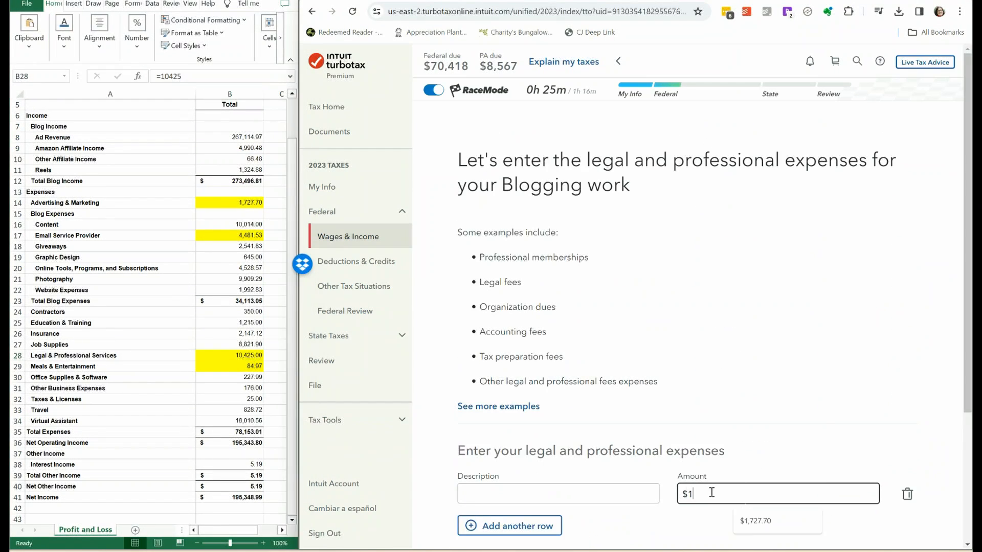
type("0,425")
left_click(546, 494)
type("Lawyer")
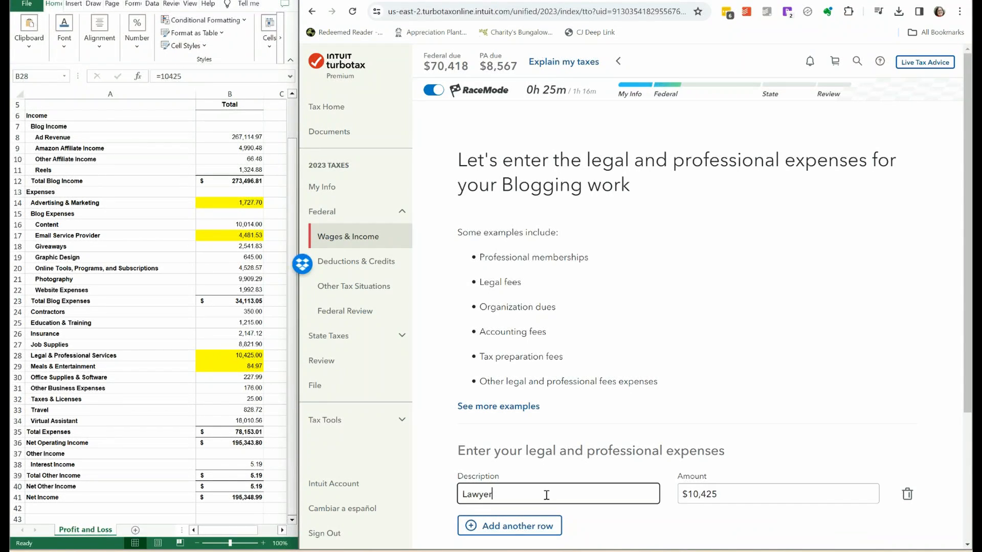
scroll(715, 480, "down", 3)
left_click(890, 468)
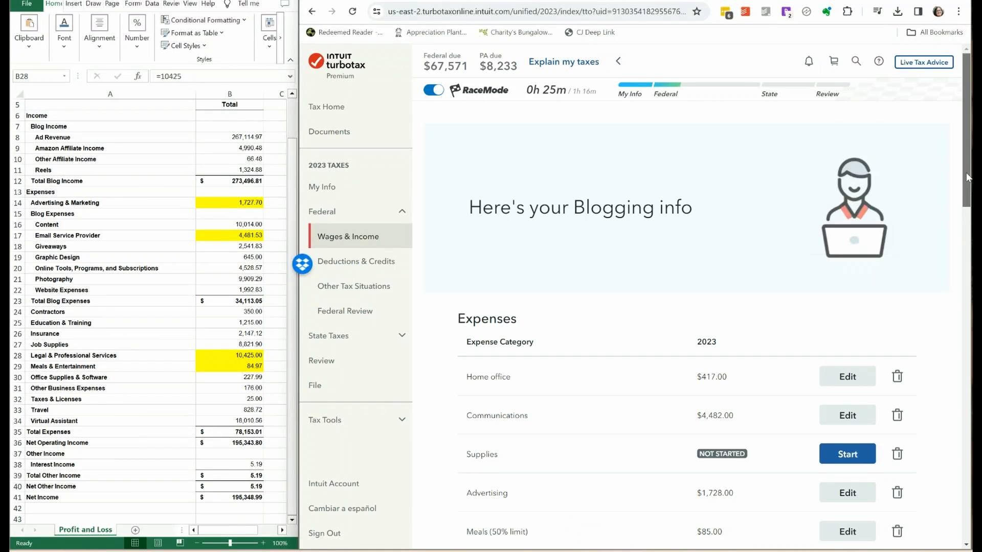
Start the Business travel expenses and highlight the Travel amount in yellow on the profit and loss sheet.
scroll(843, 250, "down", 7)
left_click(843, 249)
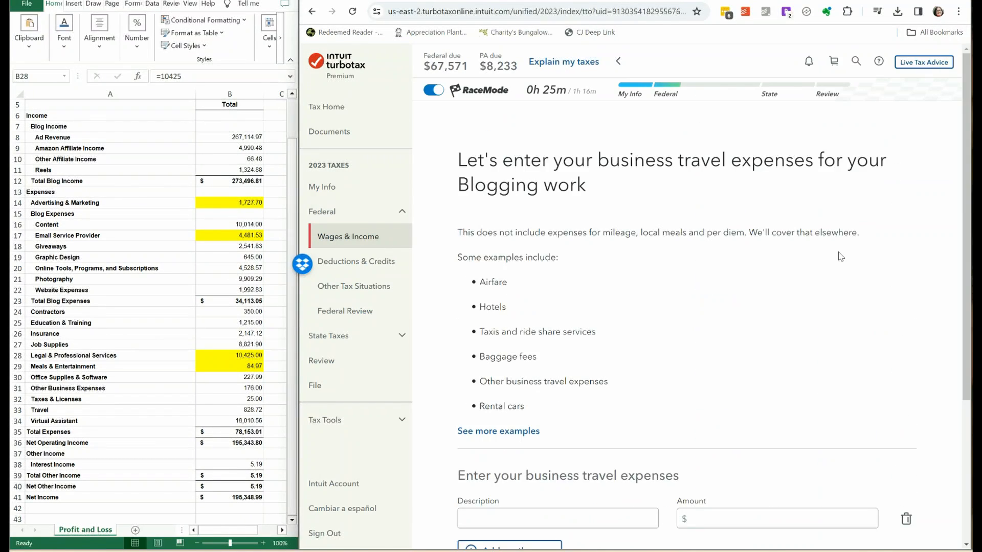
left_click(235, 410)
left_click(63, 49)
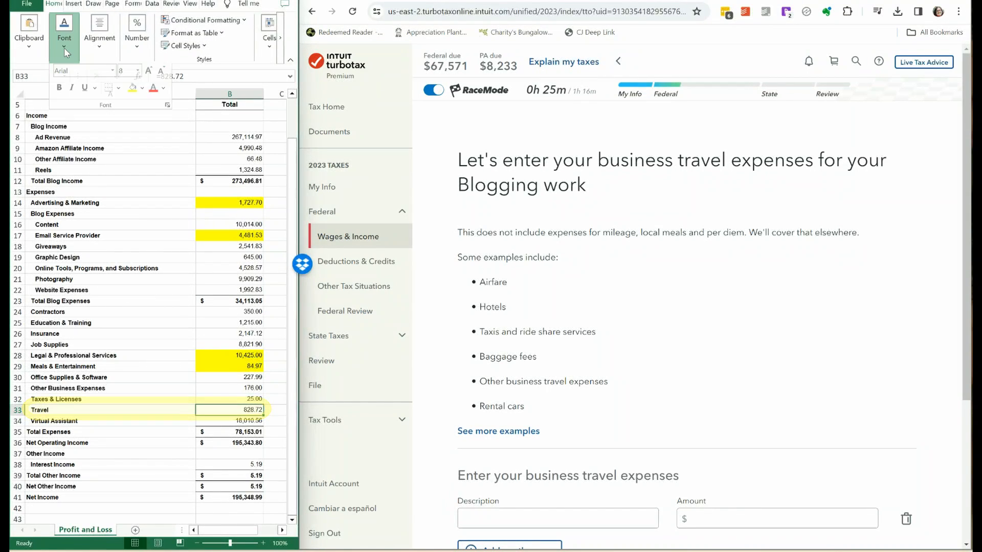
left_click(132, 94)
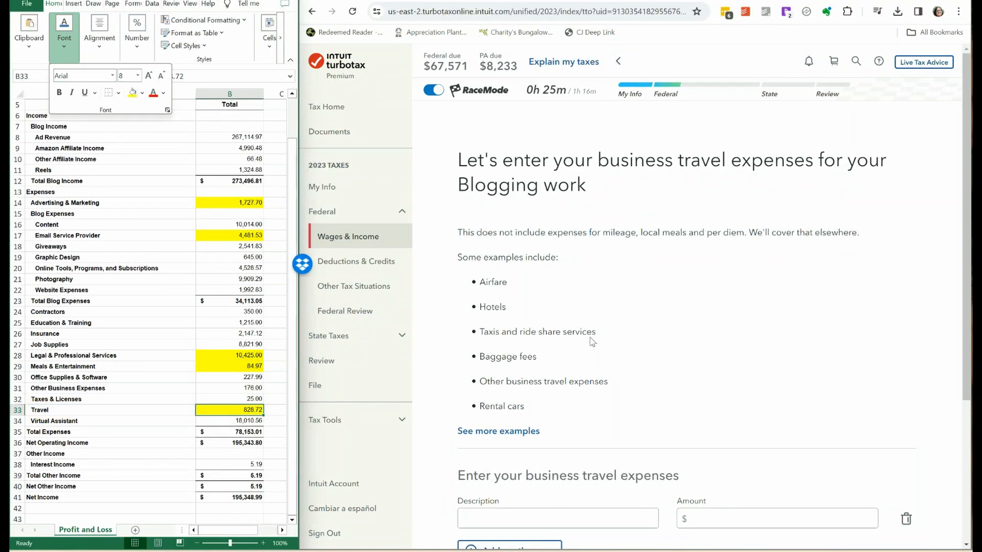
Enter a business travel expense of $828.72 described as Conference and save it.
left_click(752, 395)
type("8")
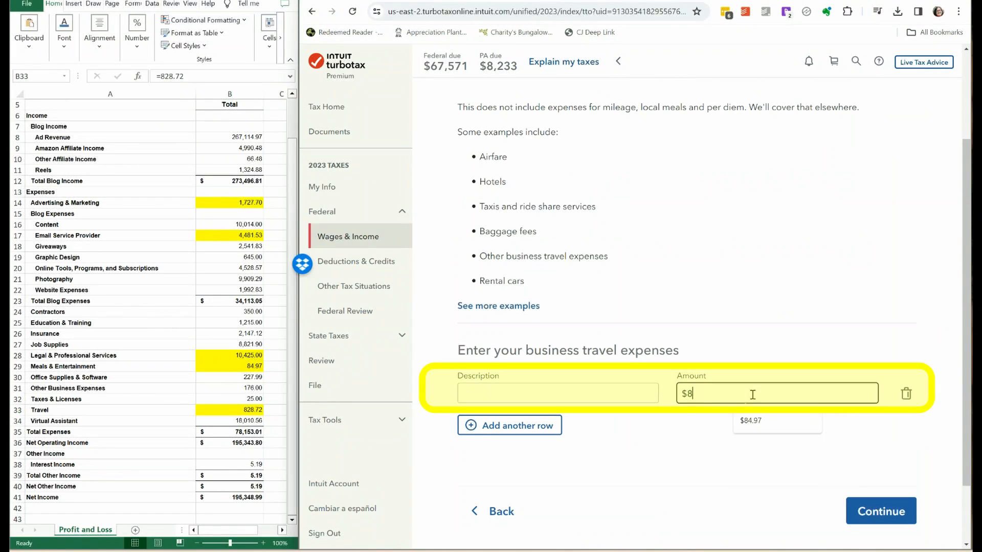
type("28.72")
key("Tab")
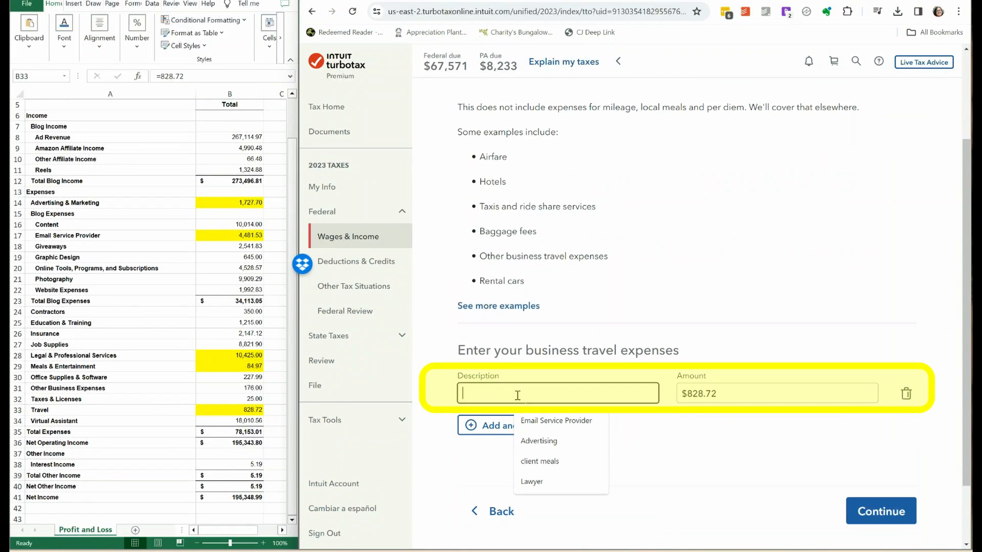
type("Conference")
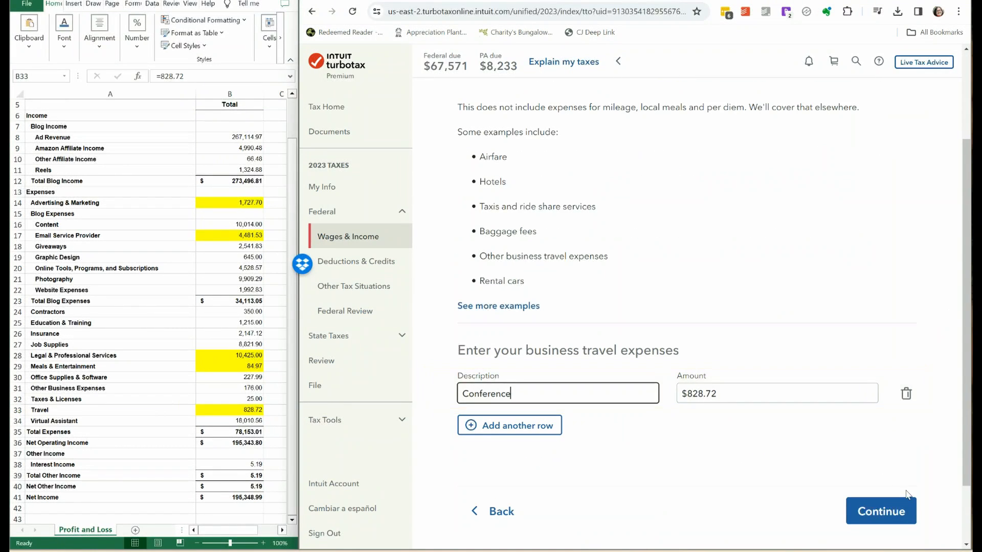
left_click(877, 514)
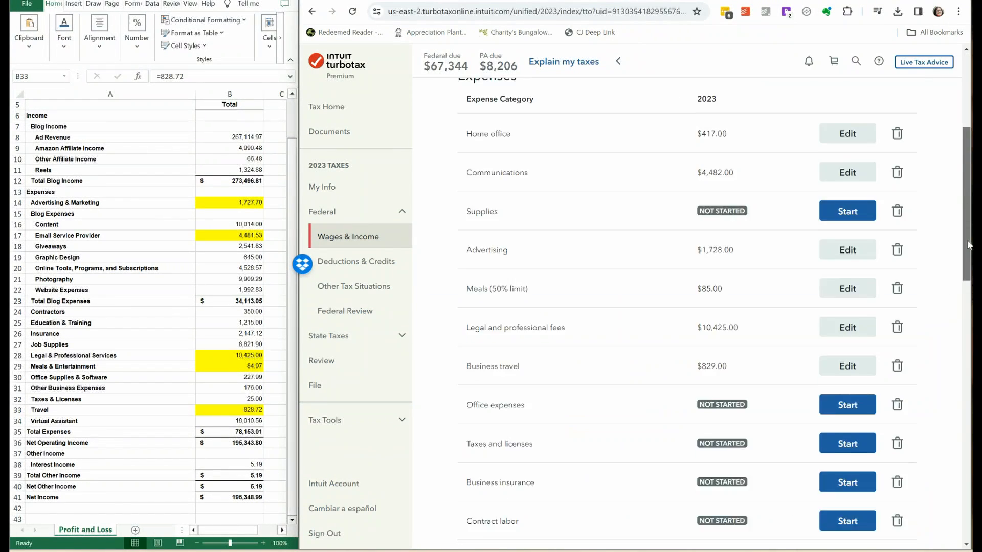
Start the Taxes and licenses expenses and highlight the Taxes & Licenses amount in yellow on the profit and loss sheet.
scroll(741, 368, "down", 5)
left_click(844, 204)
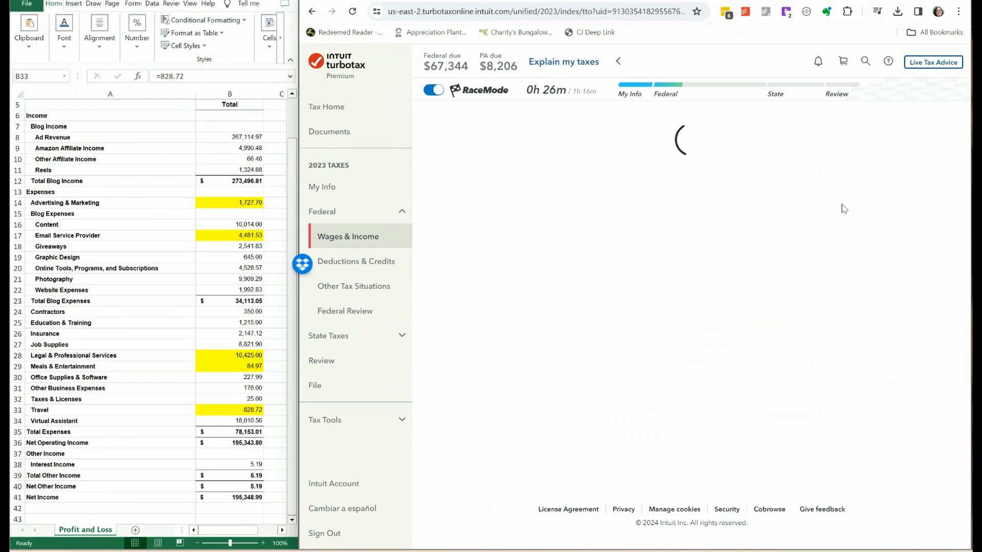
left_click(240, 400)
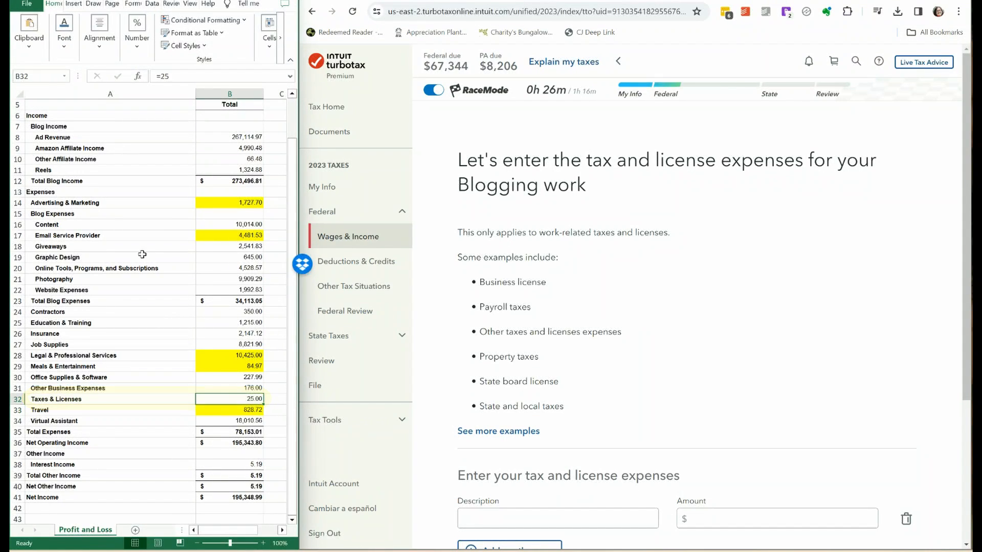
left_click(64, 38)
left_click(132, 92)
Enter a tax and license expense of $25 described as renewal and save it.
left_click_drag(967, 266, 966, 370)
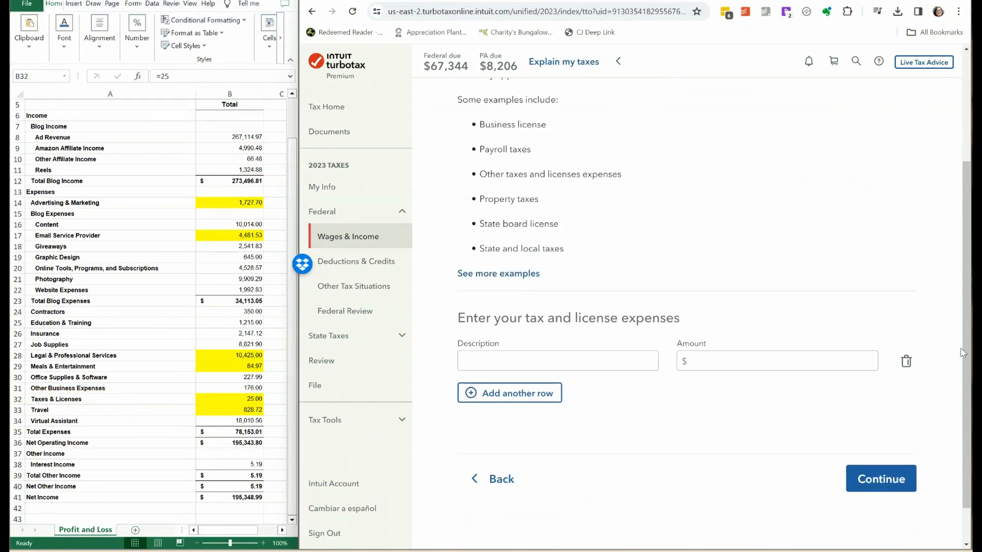
left_click(538, 360)
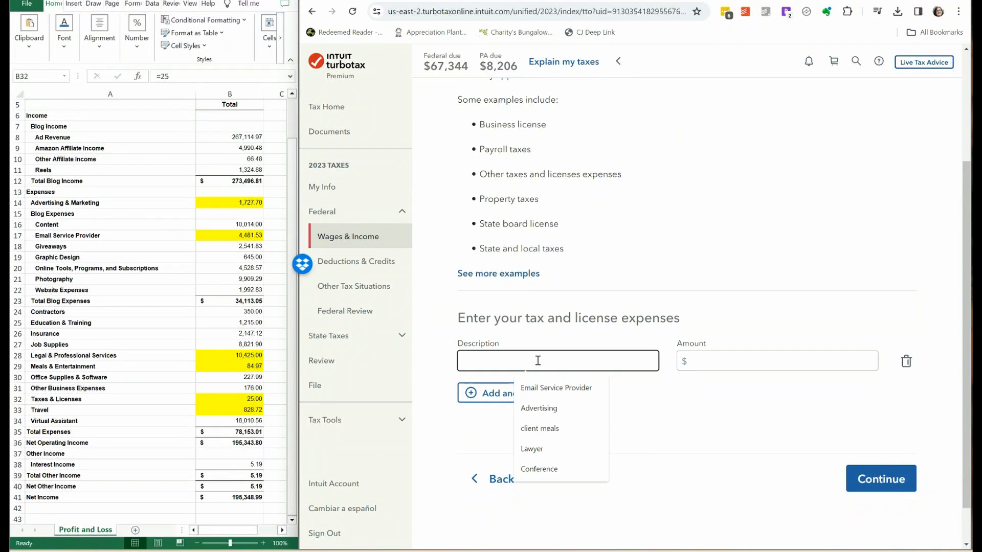
type("renewal")
key("Tab")
type("25")
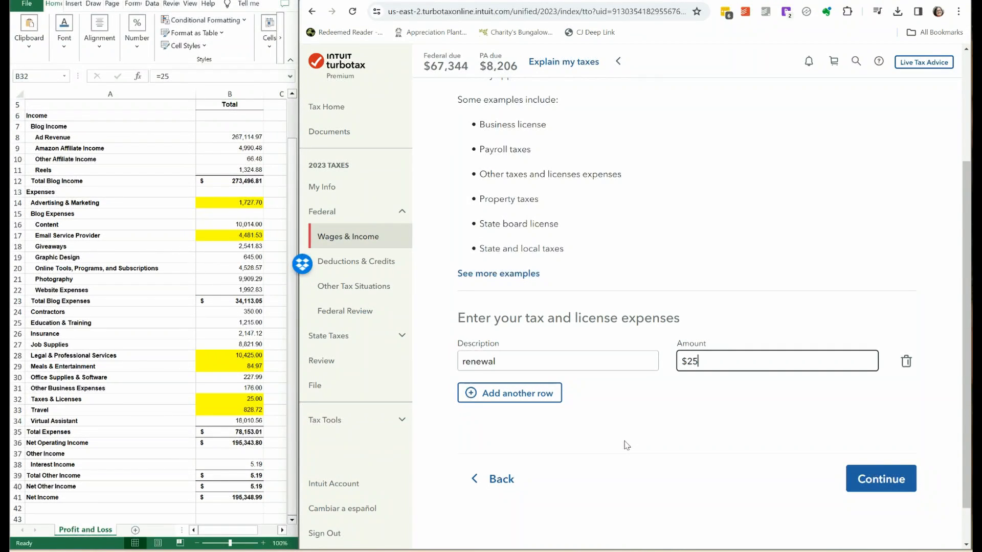
left_click(887, 482)
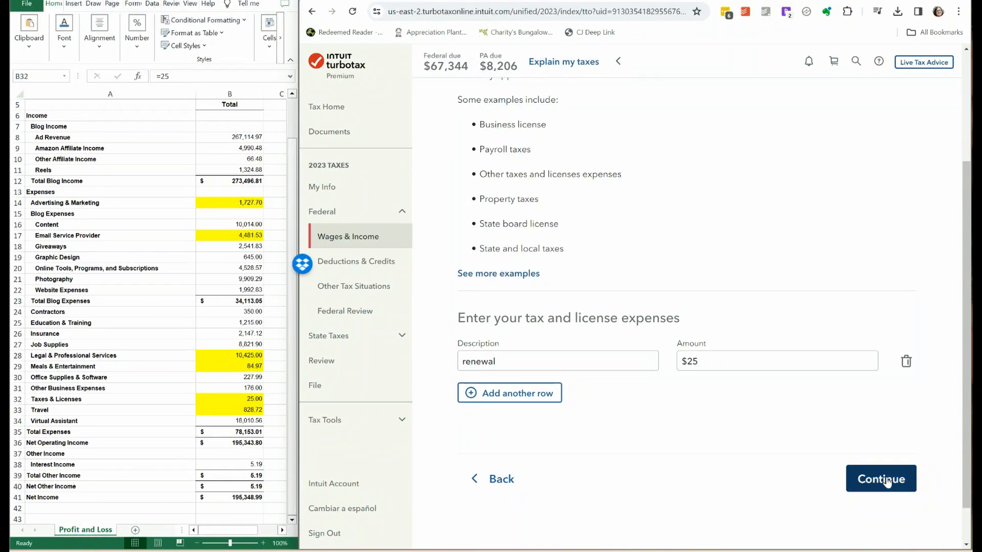
Start the Business insurance expenses, enter an amount of $2,147.12 without a description and save it.
left_click_drag(964, 102, 965, 258)
left_click(846, 223)
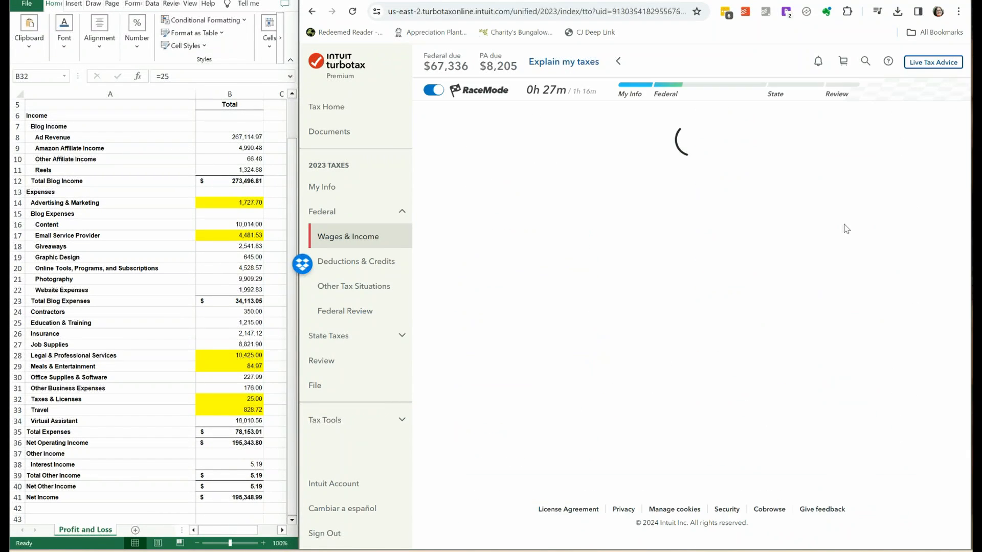
scroll(805, 348, "down", 3)
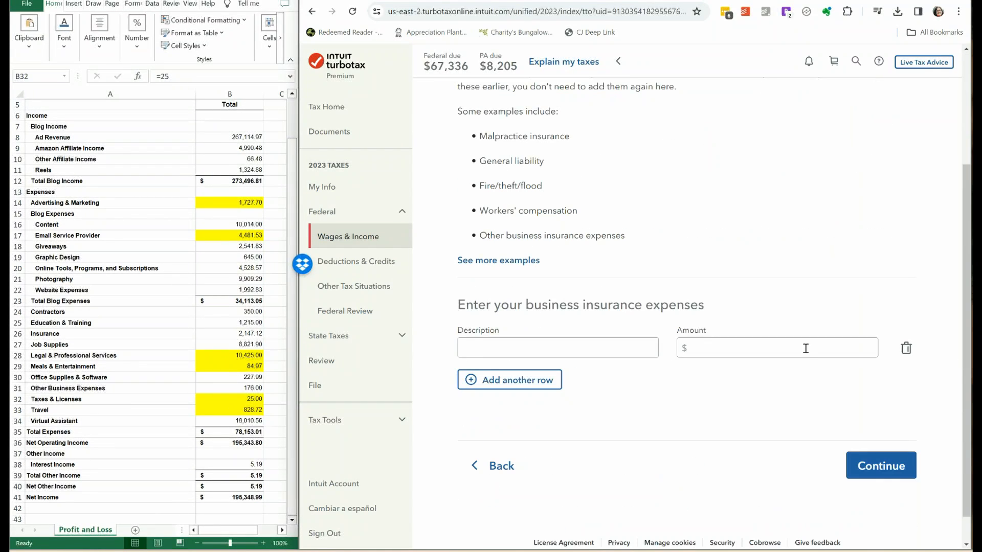
left_click(806, 348)
type("2147.12")
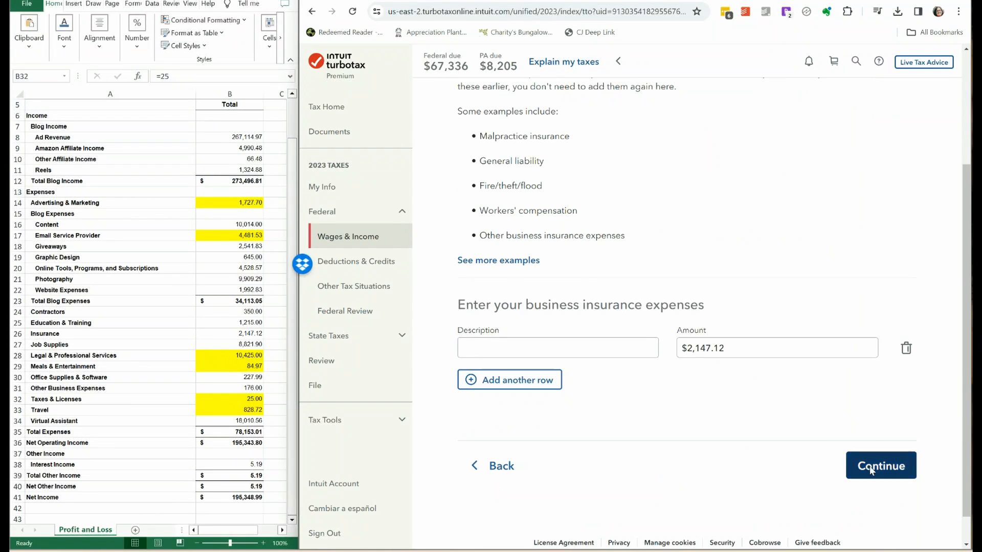
left_click(872, 470)
Highlight the Insurance amount in yellow on the profit and loss sheet.
left_click(229, 333)
left_click(64, 32)
left_click(134, 92)
Start the Contract labor expenses, describe the first row as virtual assistant and add a second row.
left_click_drag(966, 153, 966, 279)
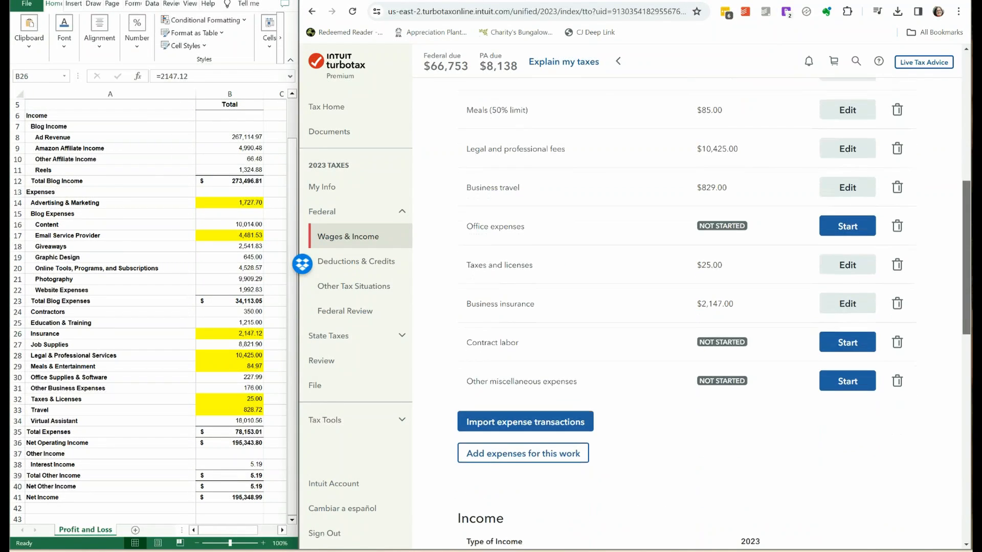
left_click(852, 347)
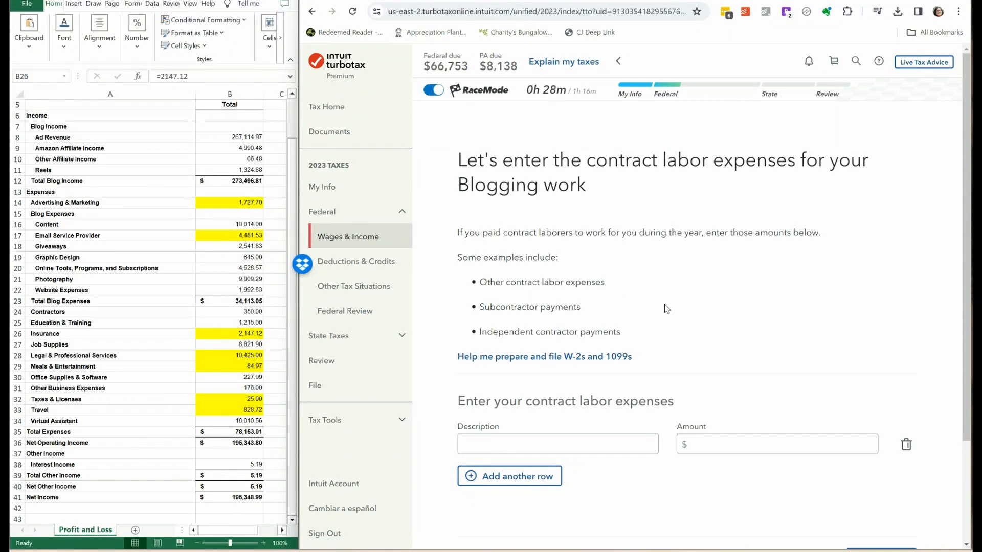
left_click(499, 441)
type("vi")
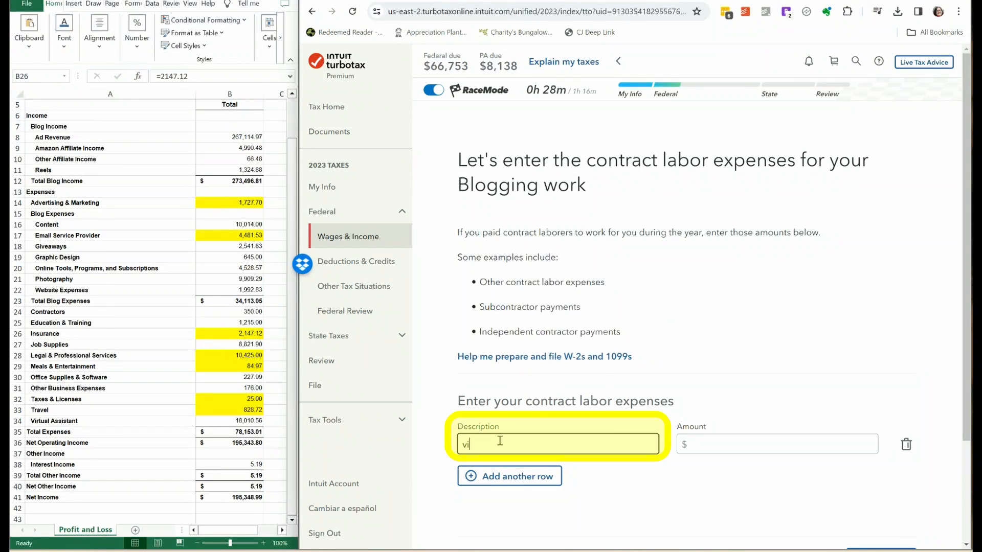
type("rtual assi")
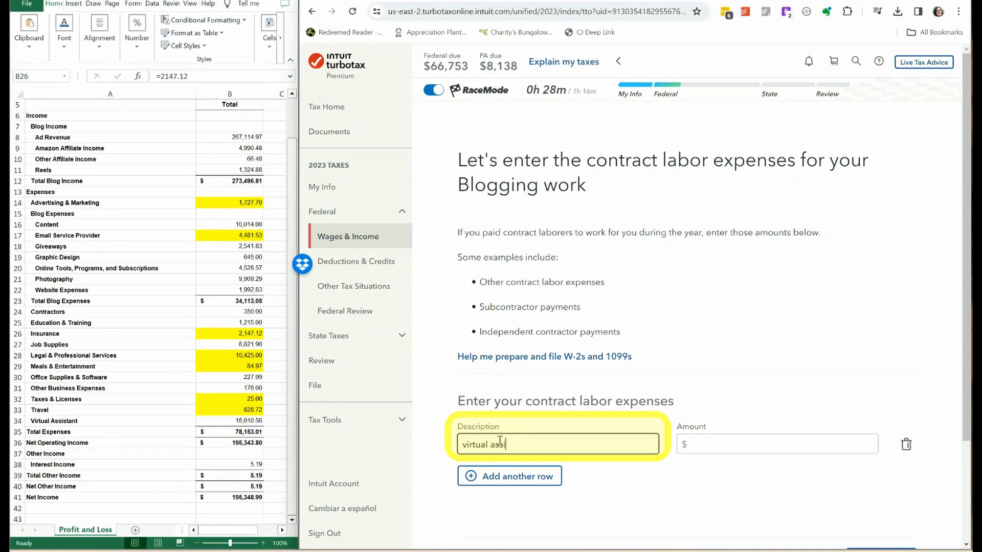
type("stant")
left_click(497, 482)
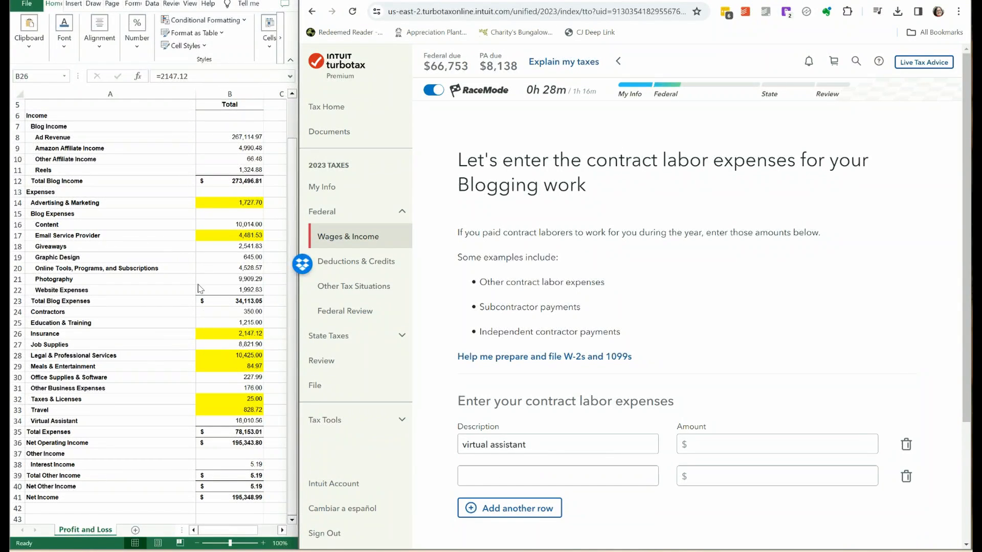
Highlight the sheet's Virtual Assistant amount in yellow and enter $18,010.56 for the virtual assistant row.
left_click(238, 422)
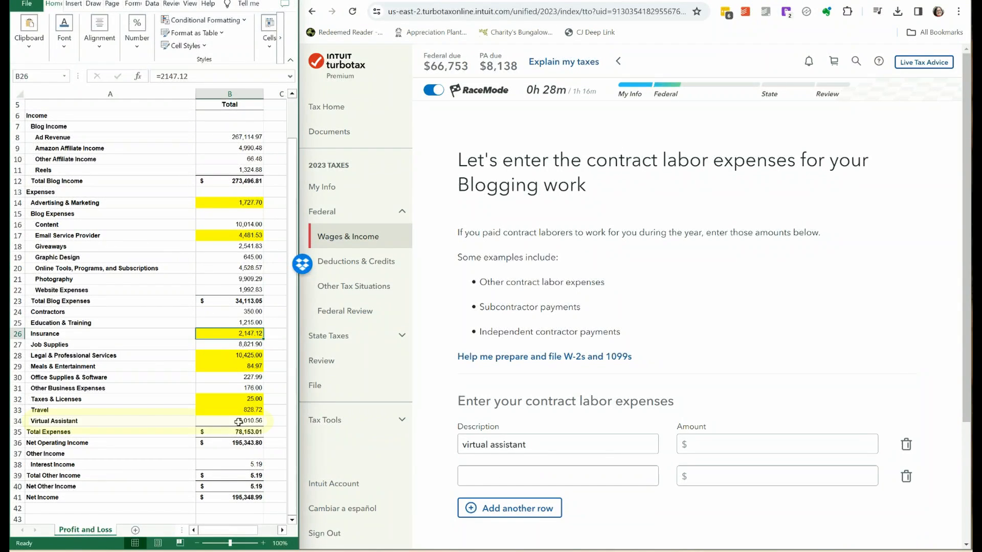
left_click(239, 422)
left_click(63, 42)
left_click(121, 88)
left_click(745, 443)
type("18010.56")
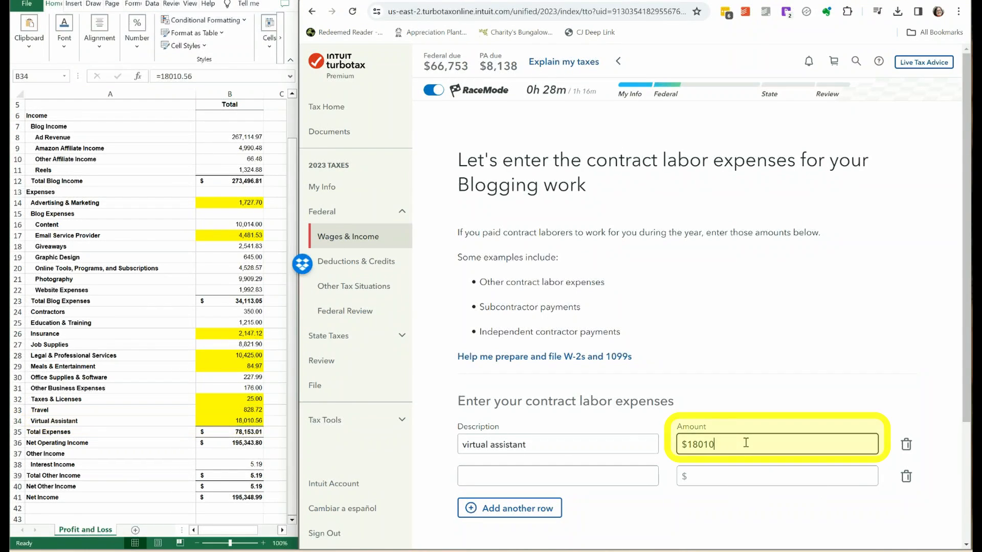
key("Tab")
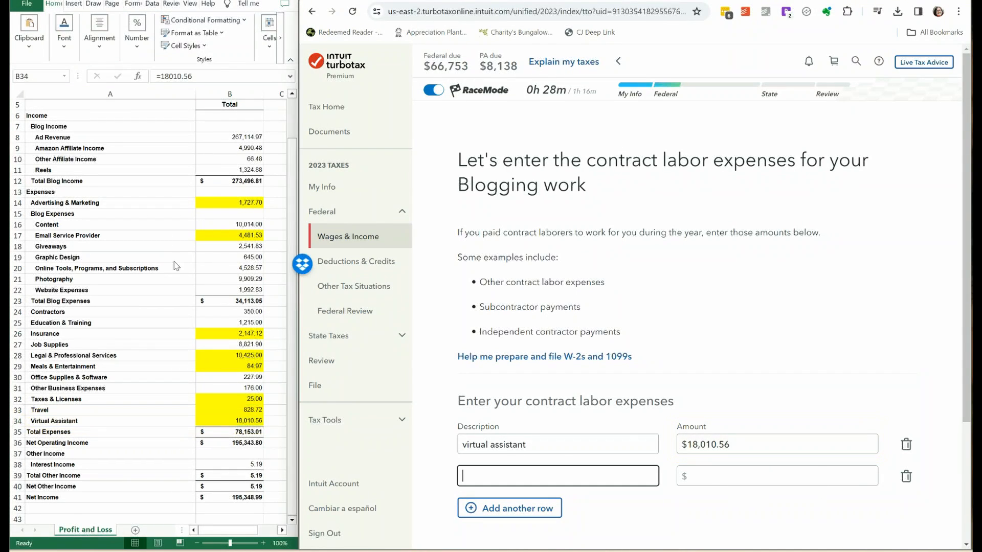
Highlight the sheet's Content amount in yellow and fill the second contract labor row with content and $10,014.
left_click(243, 225)
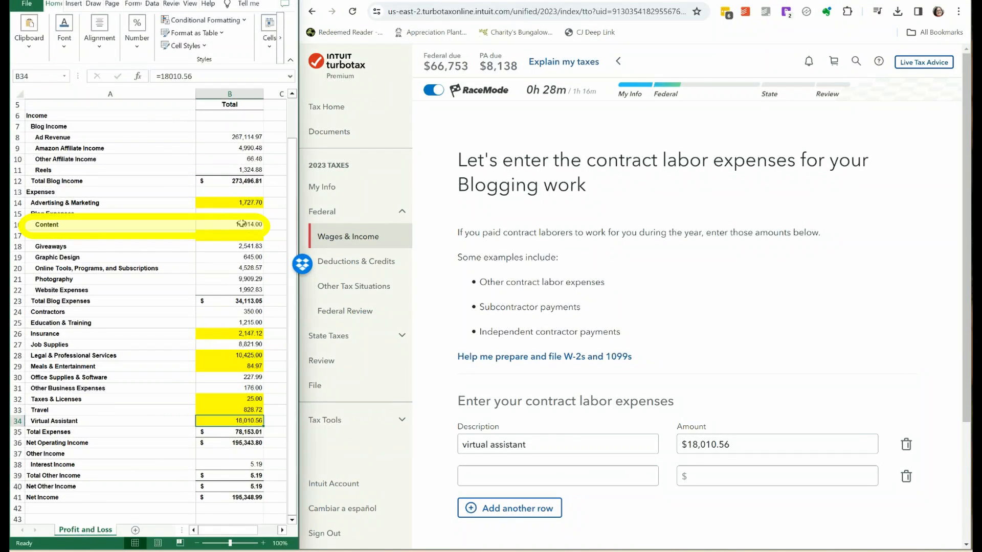
left_click(248, 225)
left_click(732, 479)
type("10014")
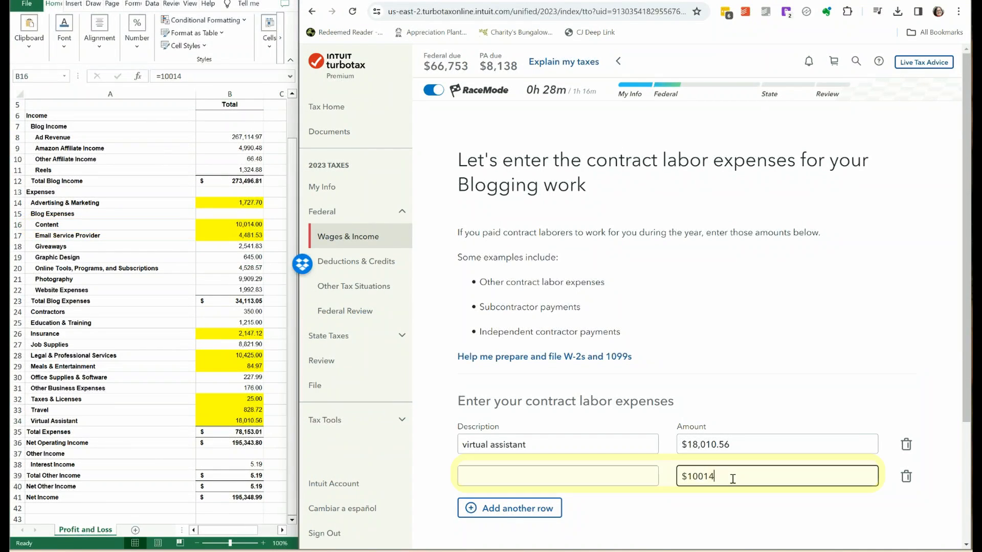
left_click(533, 473)
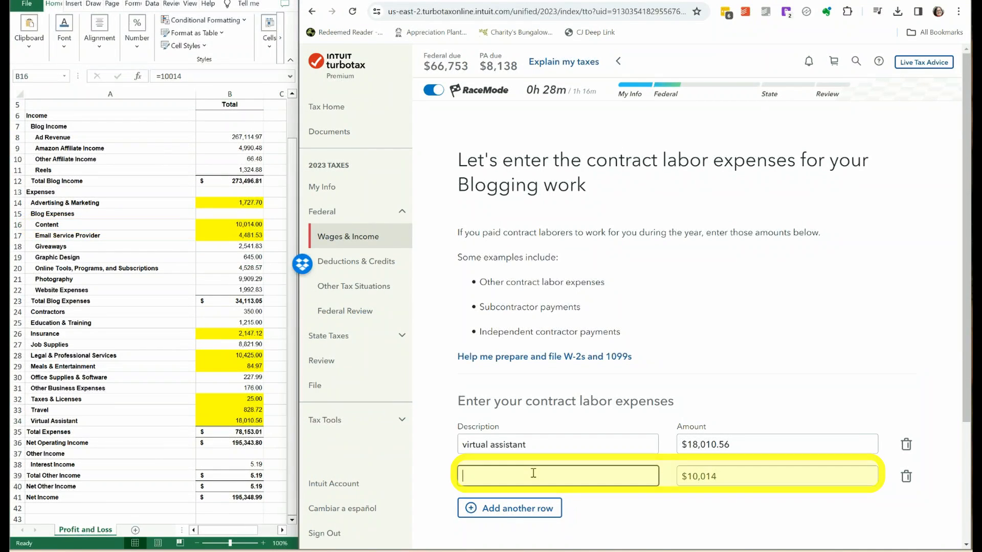
Add a photography row of $9,909.29 to the contract labor expenses, highlighting the matching sheet amount in yellow.
left_click(511, 515)
type("ph")
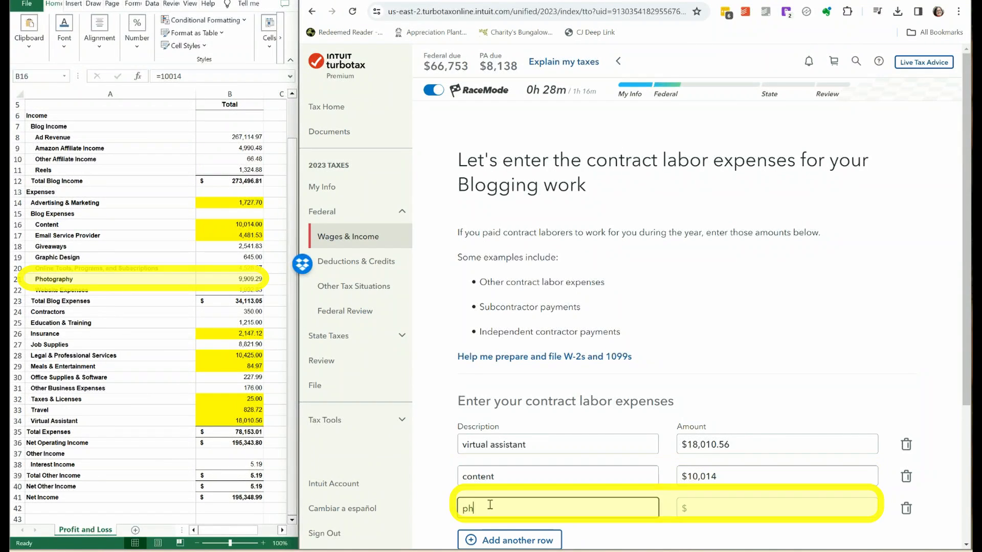
type("otography")
left_click(723, 516)
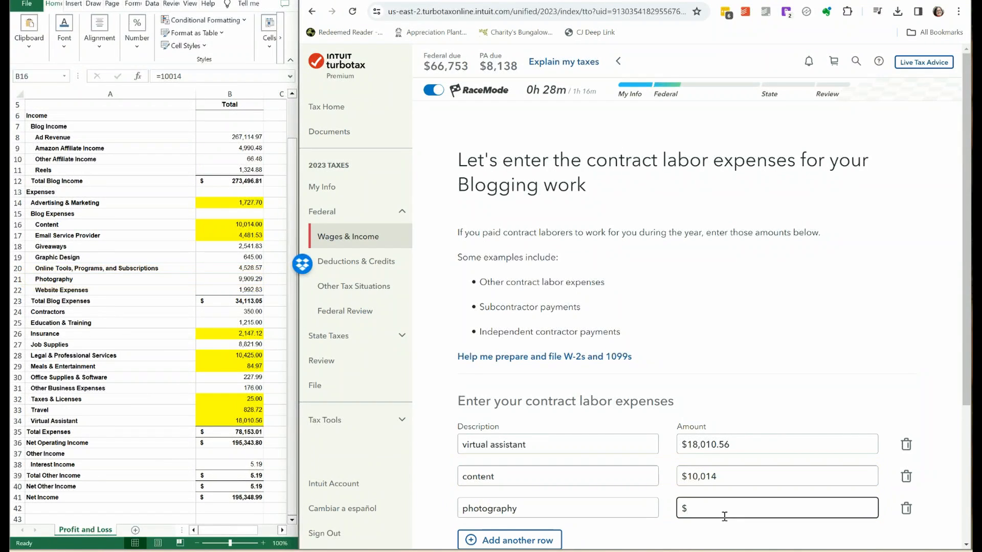
type("9909.29")
Add a graphic design row of $645 to the contract labor expenses, highlighting the matching sheet amount in yellow.
scroll(562, 460, "down", 2)
left_click(486, 452)
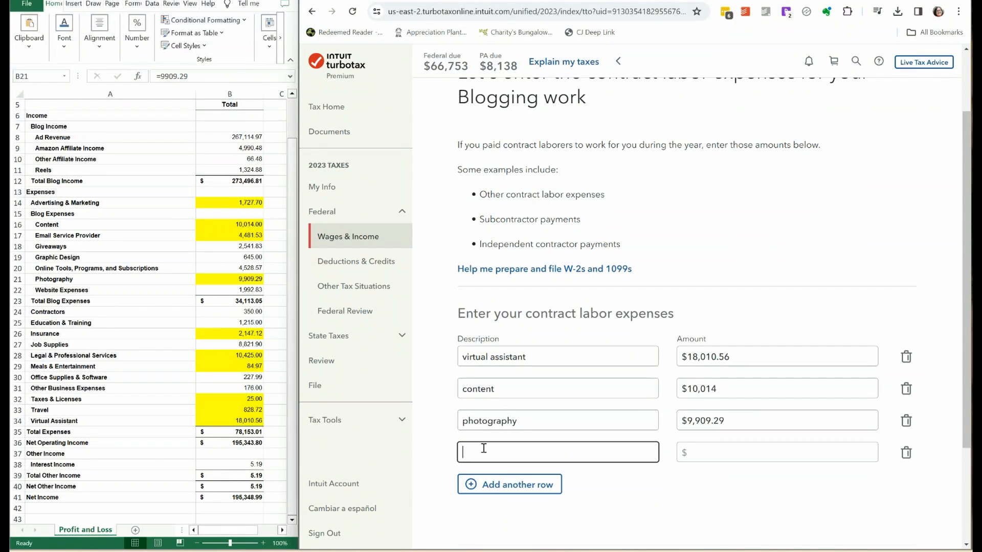
type("graphic design")
left_click(708, 450)
type("645")
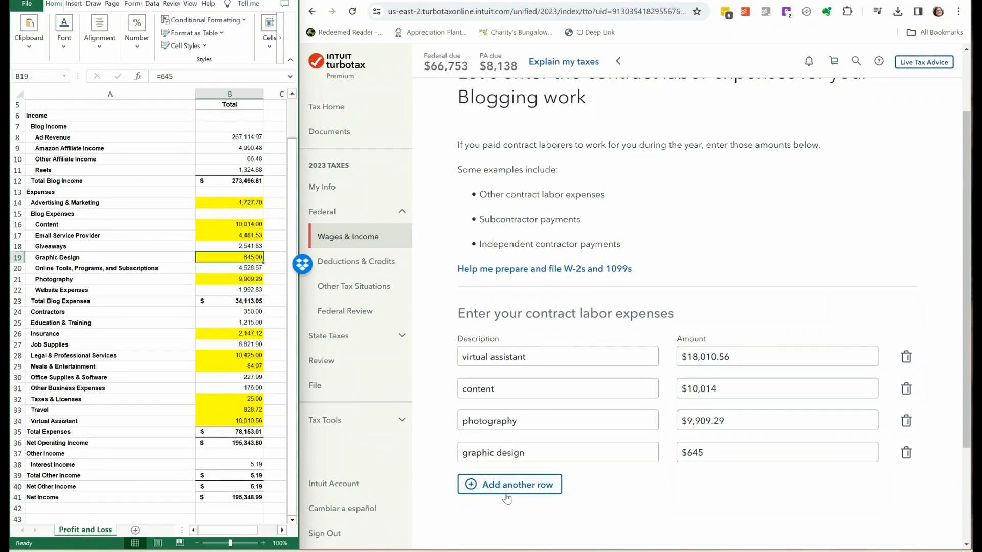
Add a contract labor row described as general with an amount of $350.
left_click(503, 493)
left_click(491, 484)
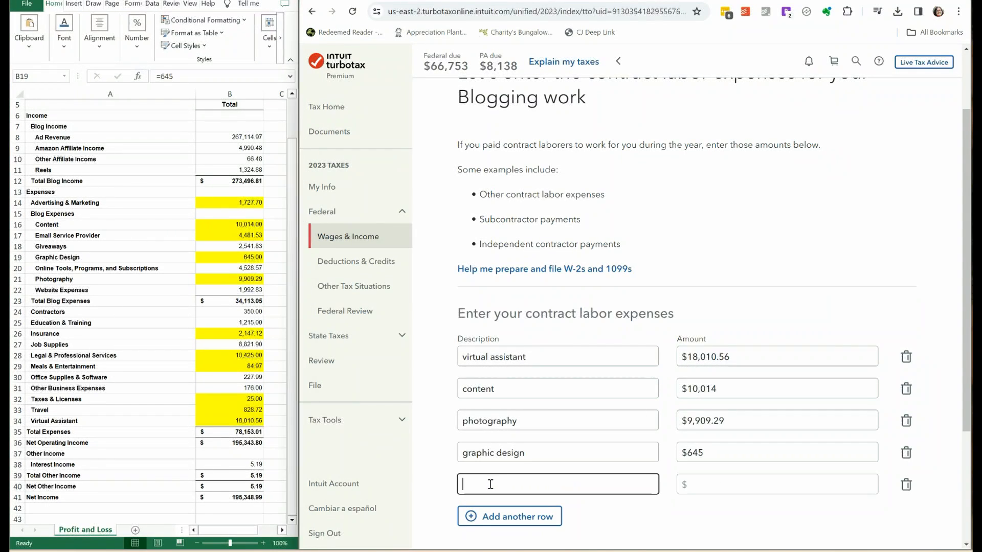
type("general")
key("Tab")
type("350")
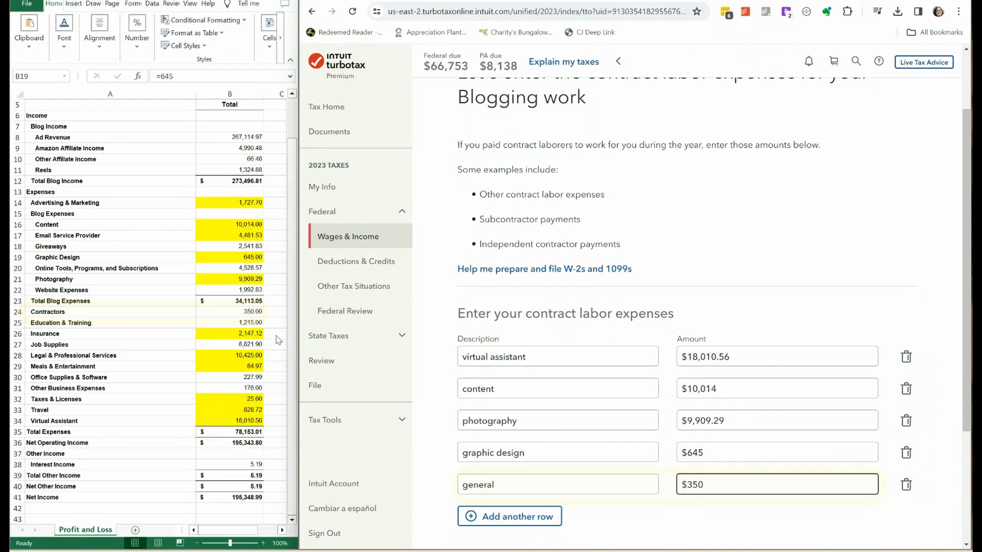
Highlight the sheet's Contractors amount in yellow and save the contract labor expenses.
left_click(249, 311)
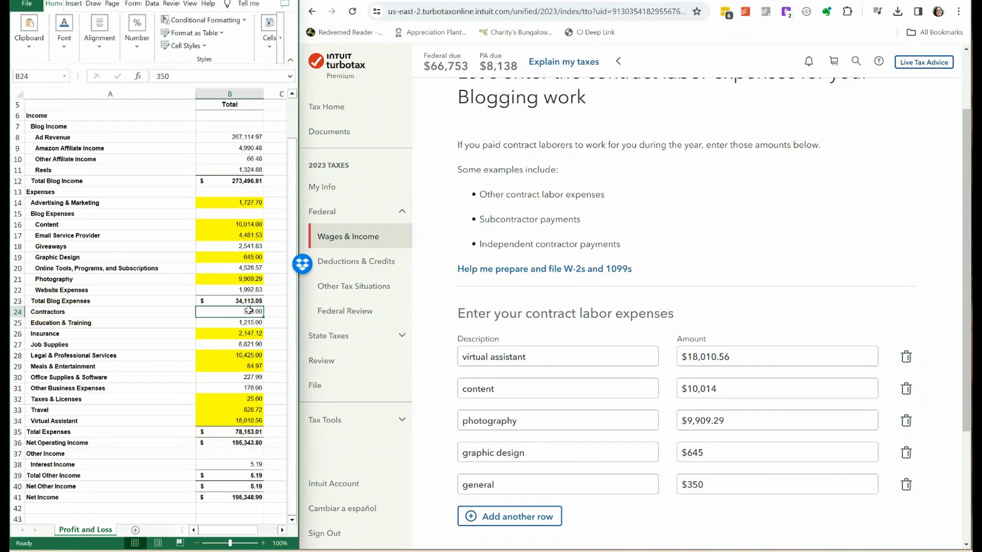
left_click(65, 57)
left_click(132, 94)
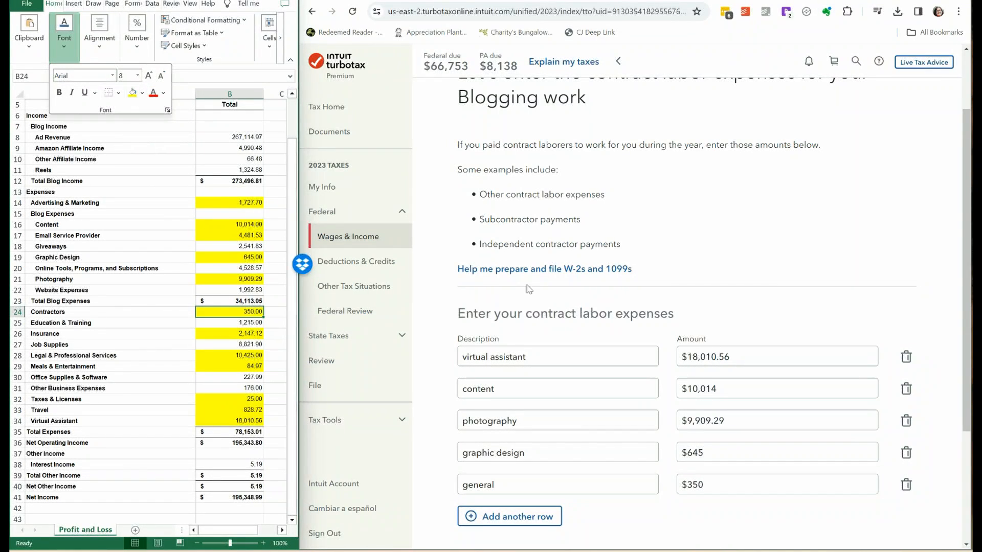
left_click(679, 348)
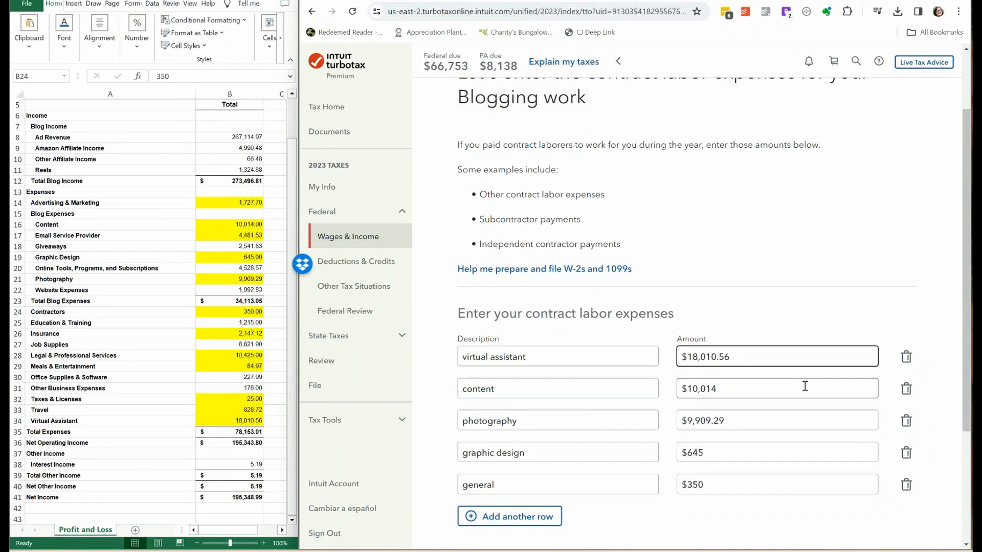
scroll(966, 262, "down", 2)
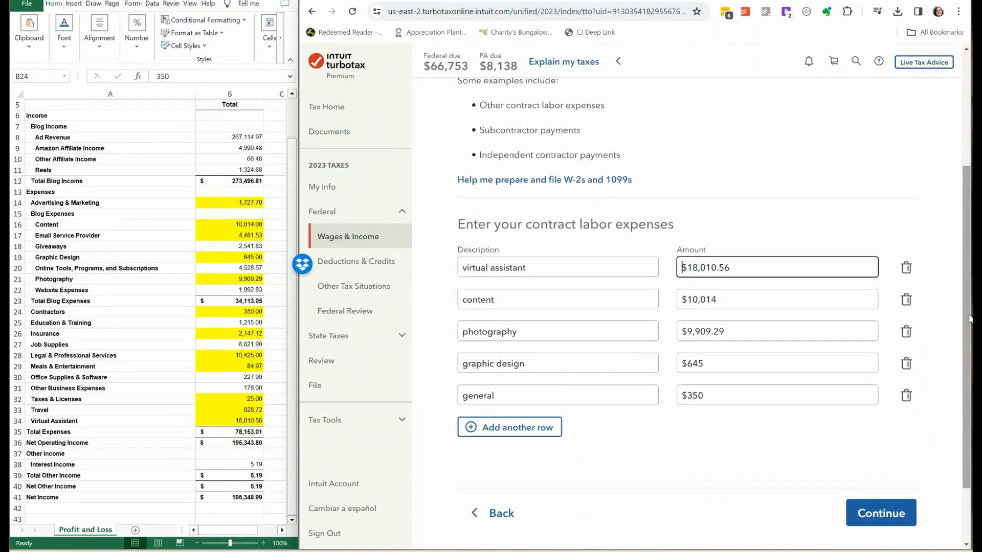
left_click(877, 518)
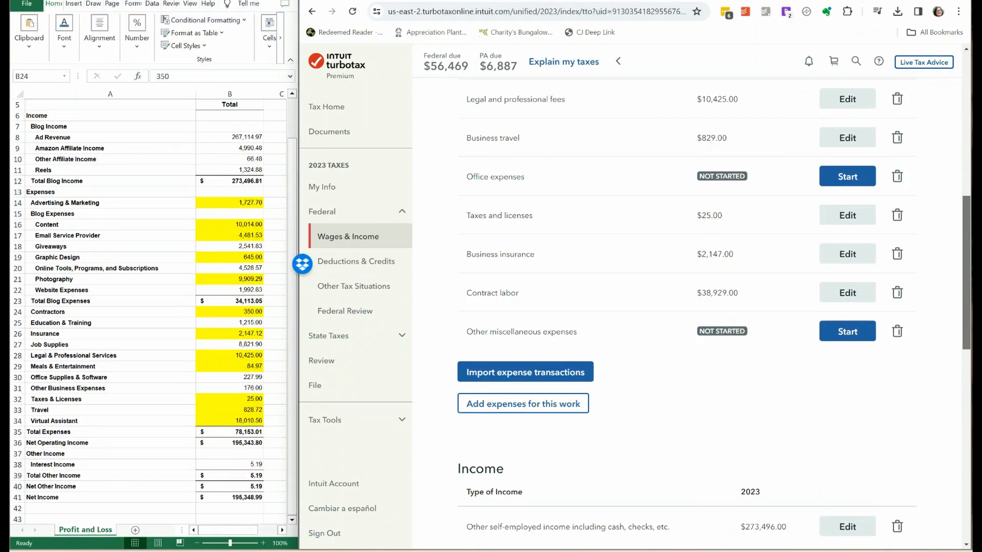
Start the Office expenses and enter a website expense of $1,992.83 in the first row.
left_click_drag(967, 280, 970, 236)
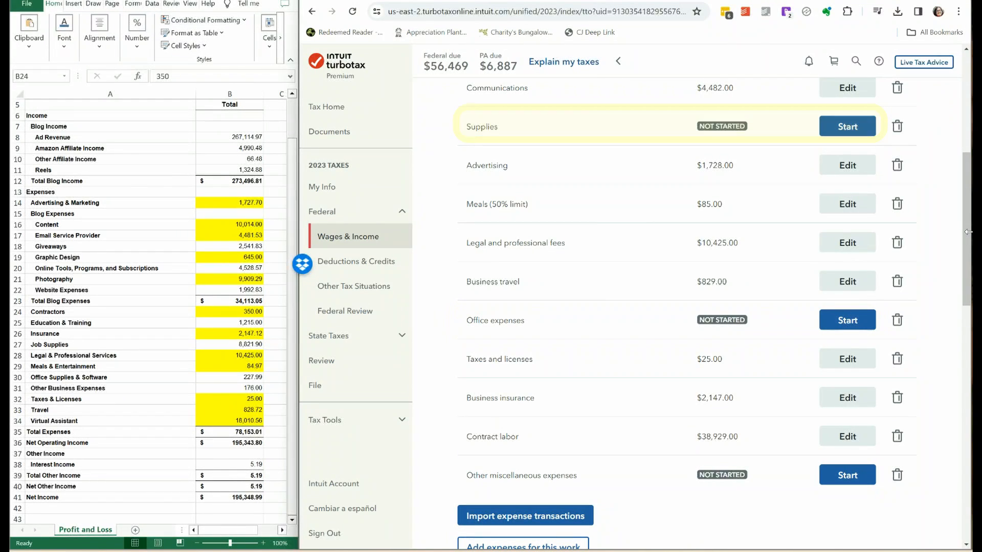
left_click(841, 321)
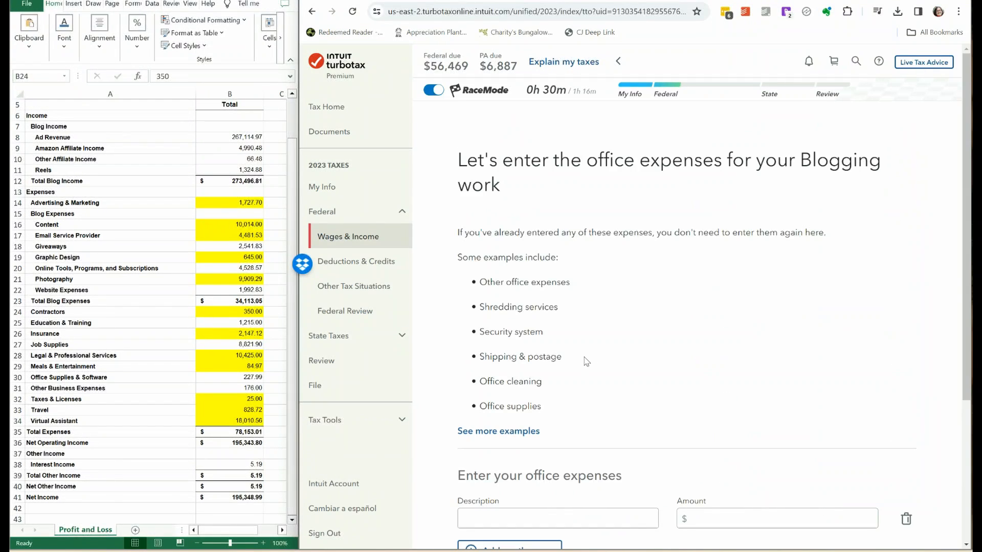
scroll(586, 361, "down", 3)
left_click(506, 374)
type("web")
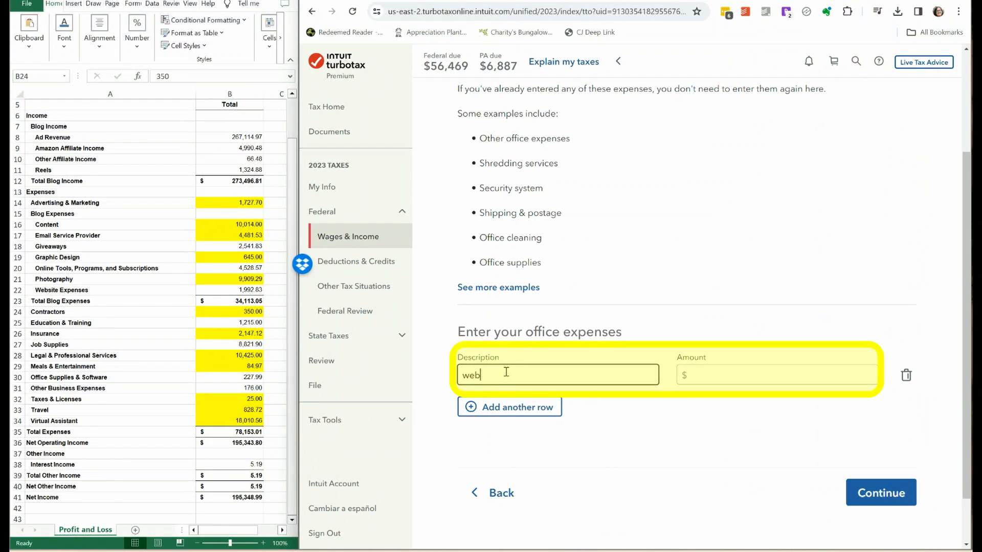
type("site")
left_click(716, 373)
type("1992.83")
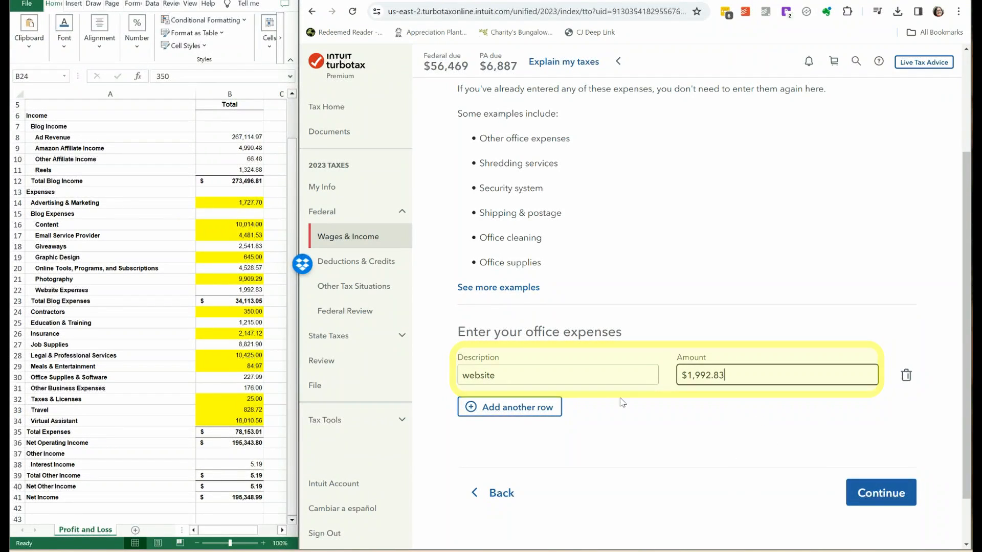
Add an online tools row of $4,528.57 to the office expenses.
left_click(503, 408)
type("online tools")
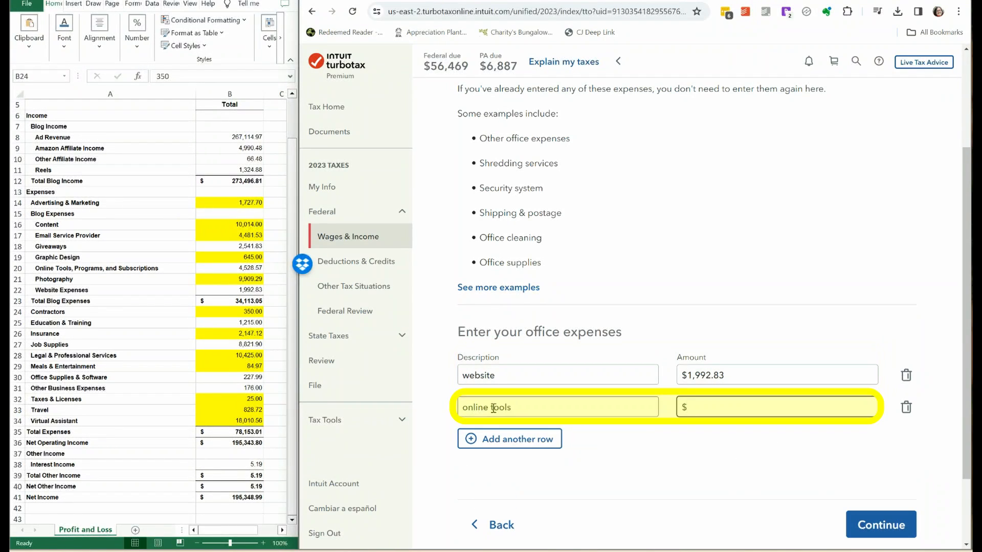
type("4528.57")
Add an office supplies row of $227.99 and save the office expenses.
left_click(490, 438)
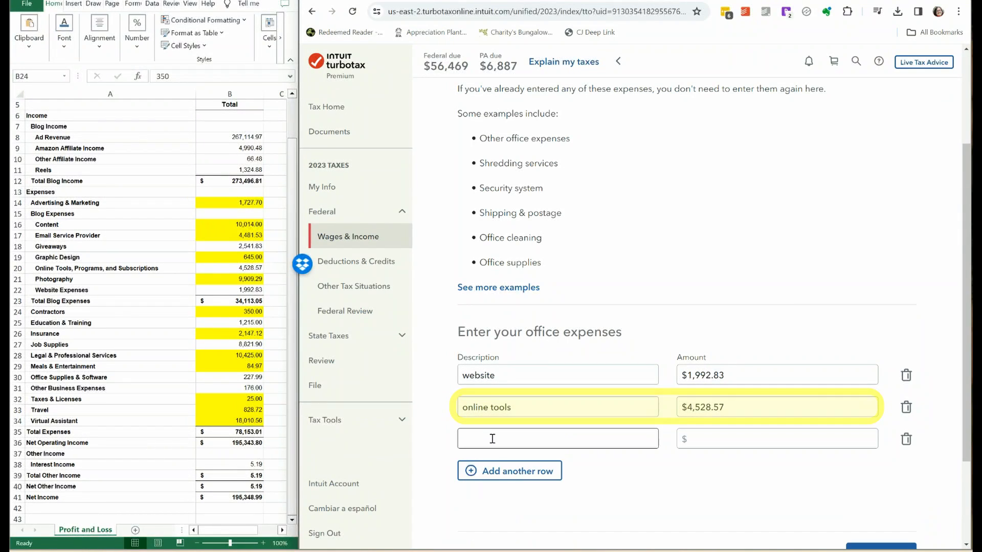
left_click(489, 437)
type("office supplies")
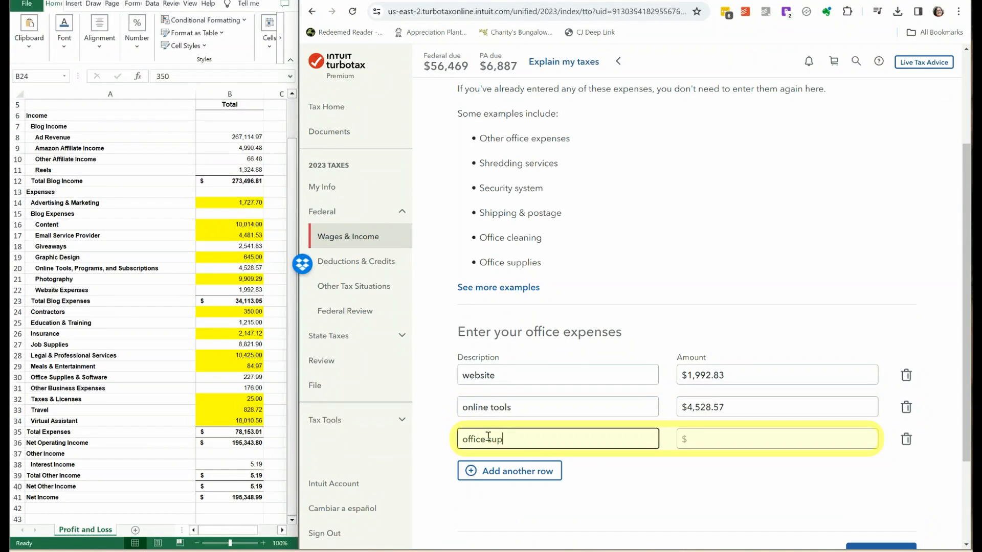
key("Tab")
type("227.99")
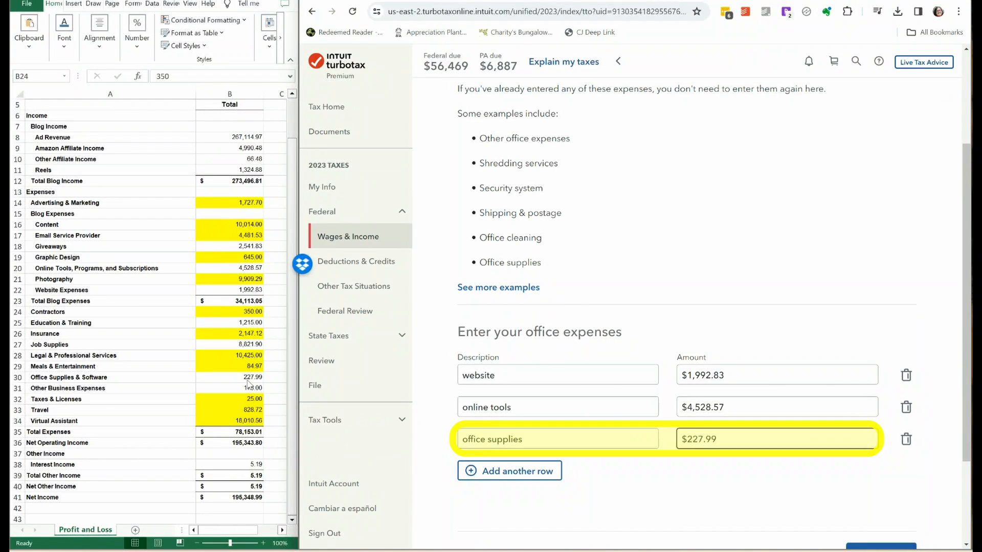
scroll(665, 409, "down", 1)
left_click(881, 528)
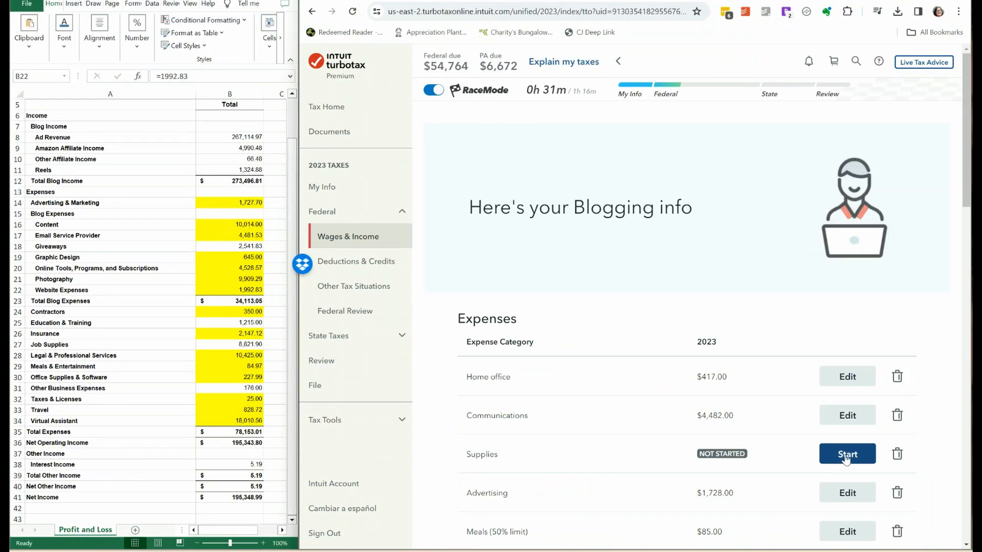
Start the Supplies expenses and enter a giveaways expense of $2,541.83 in the first row.
left_click(845, 456)
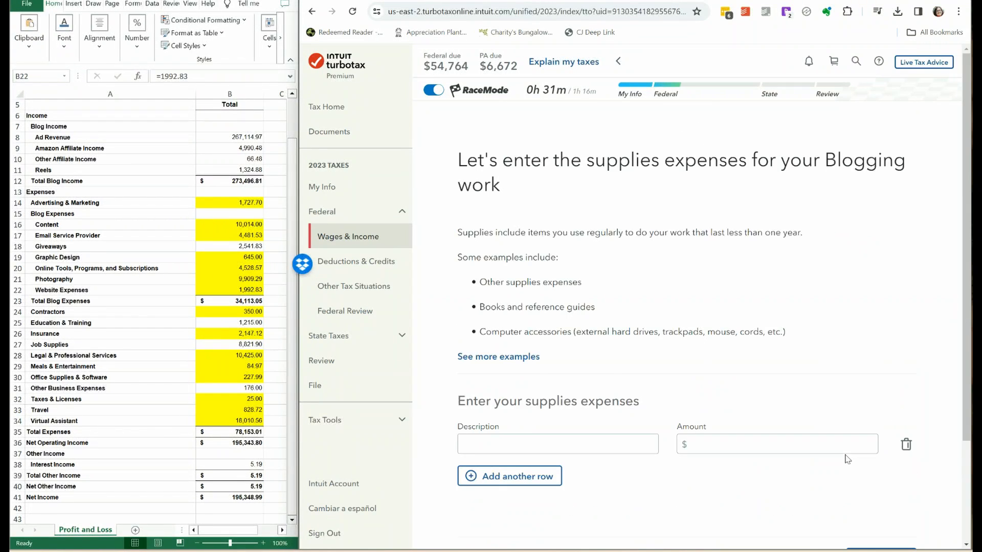
left_click(501, 445)
type("giveawa")
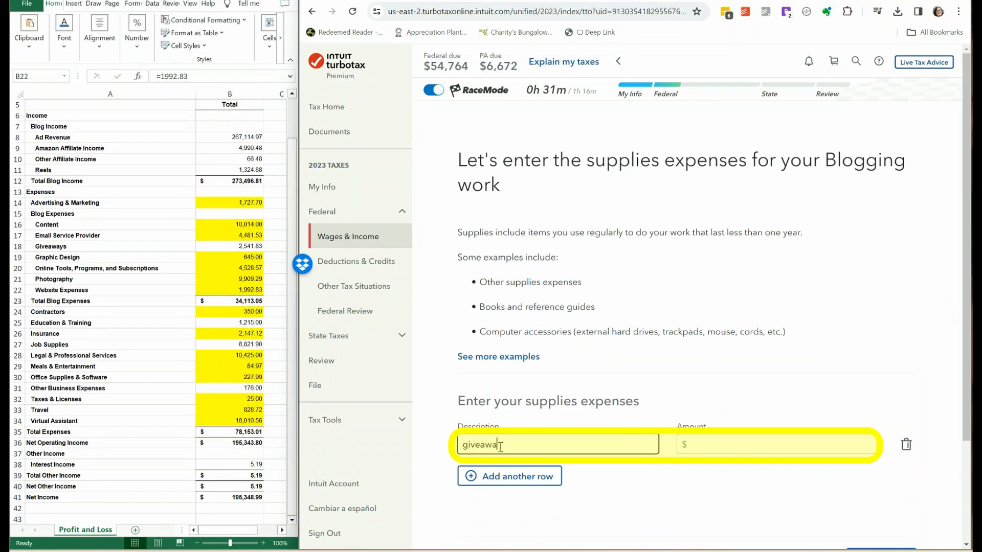
type("ys")
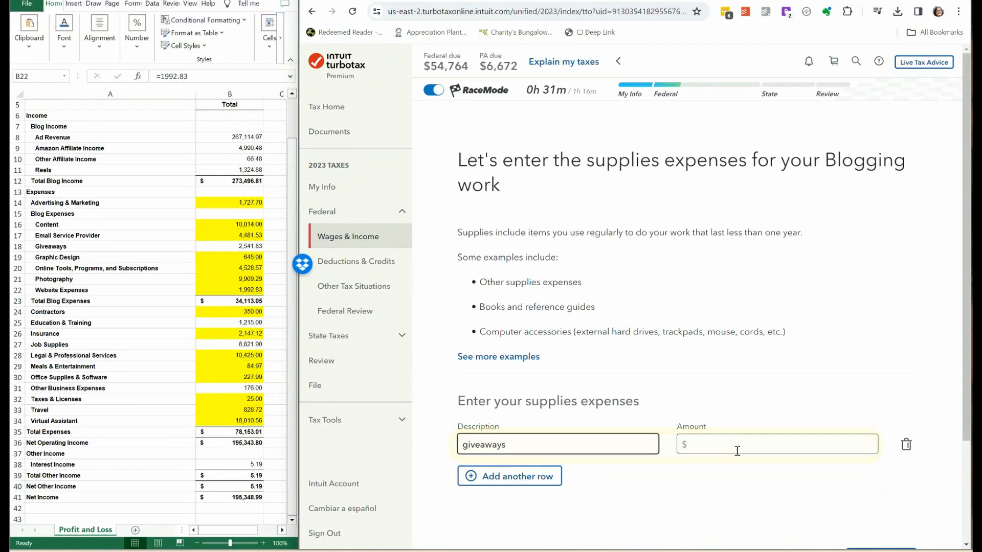
left_click(732, 447)
type("25")
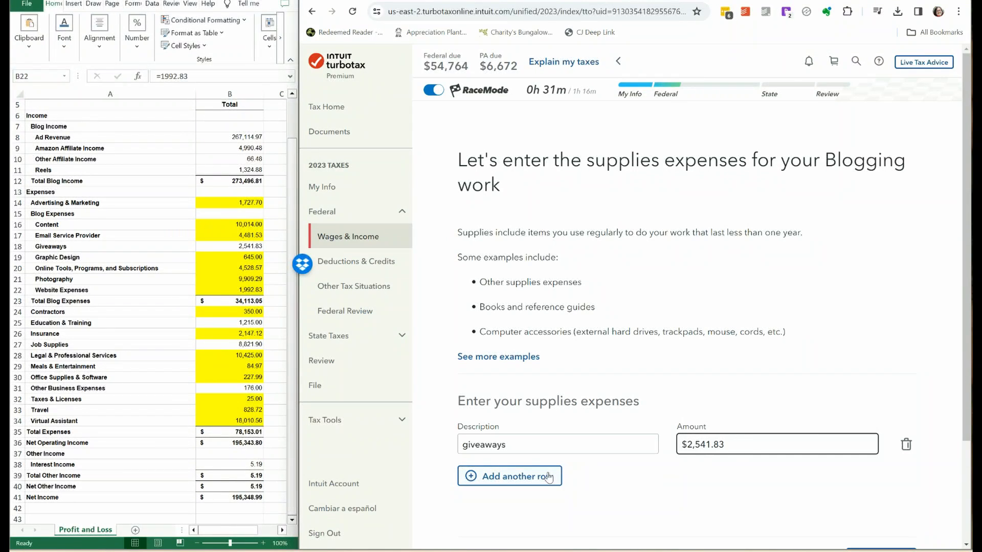
Add a job supplies row of $8,821.90 and save the supplies expenses.
left_click(509, 476)
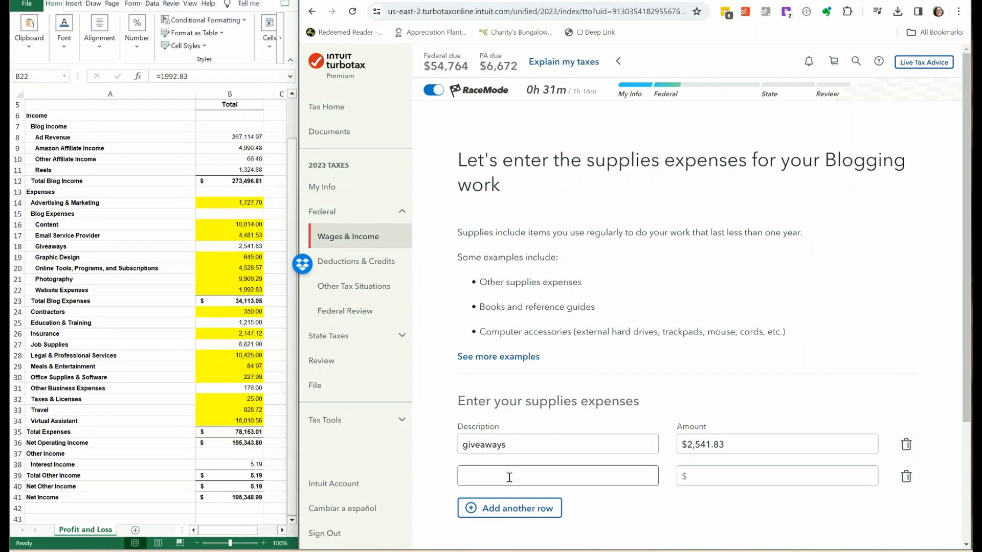
type("job supplies")
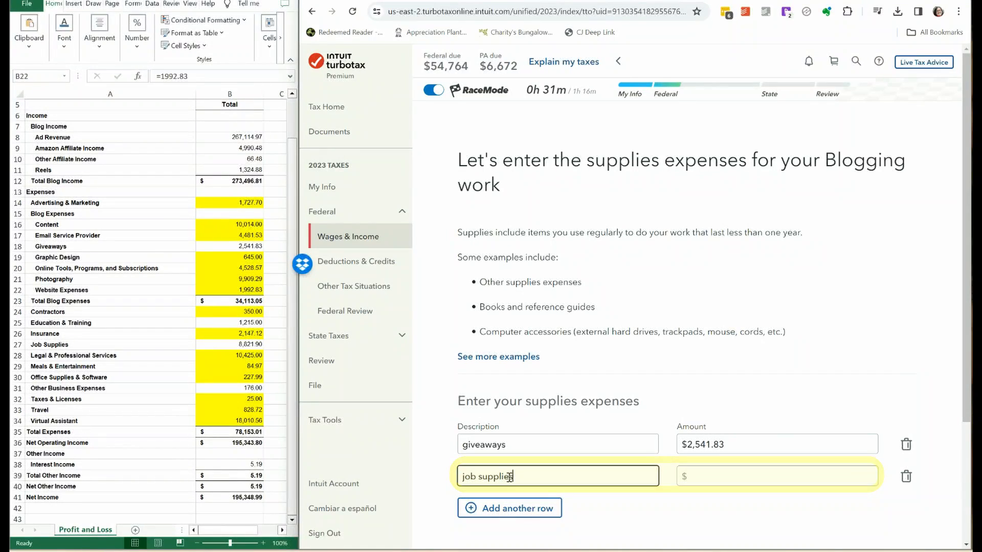
key("Tab")
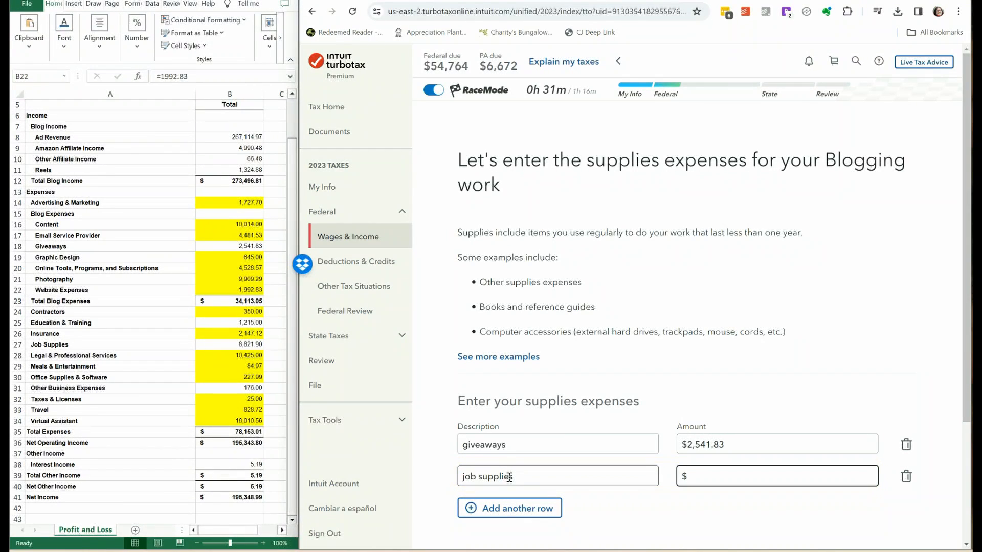
type("8")
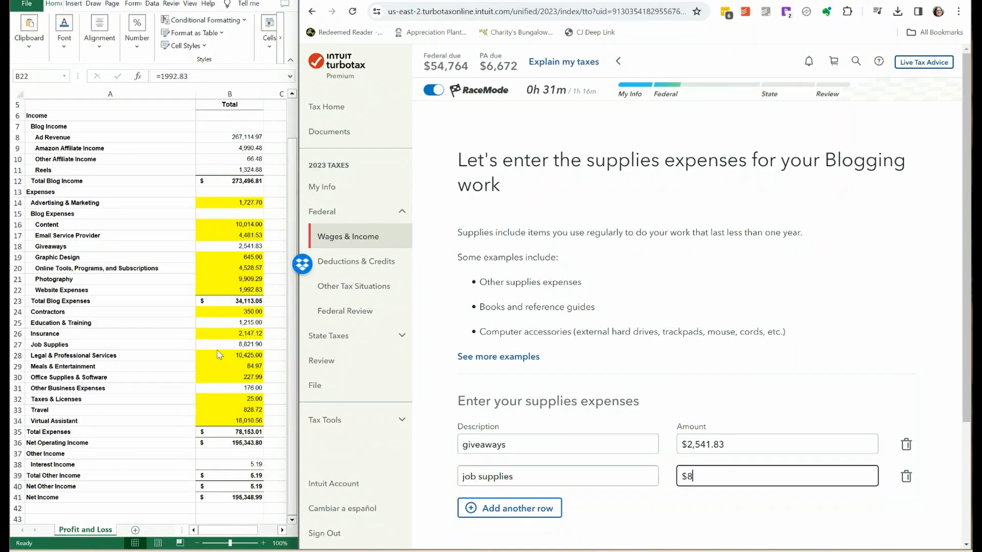
type(",821.90")
left_click_drag(966, 190, 966, 291)
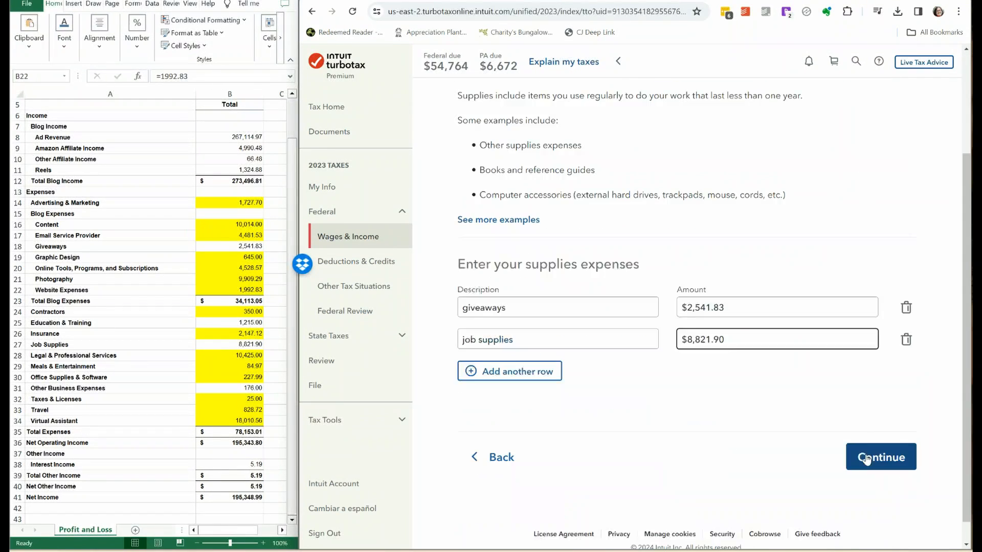
left_click(866, 460)
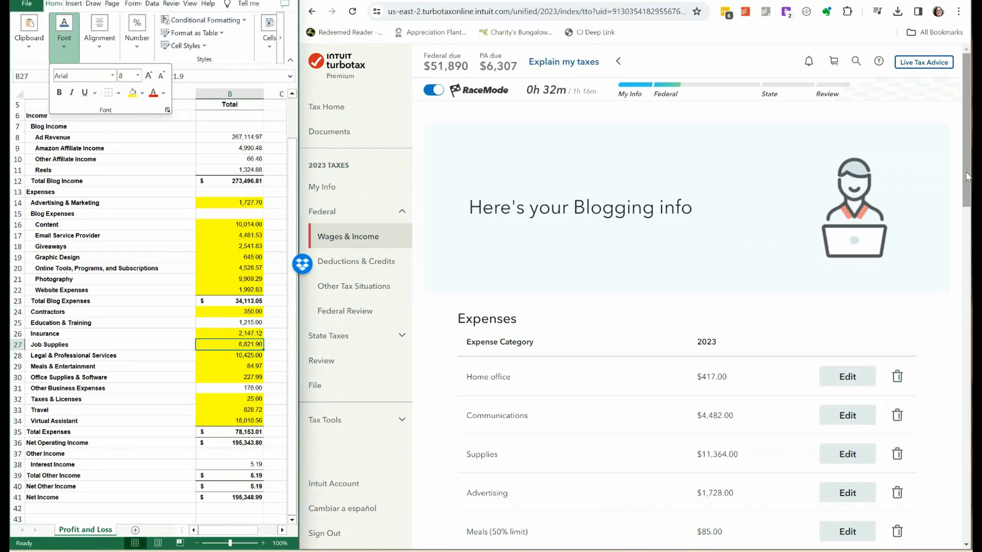
Start the Other miscellaneous expenses and enter an education expense of $1,215 in the first row.
left_click_drag(967, 176, 967, 335)
left_click(847, 282)
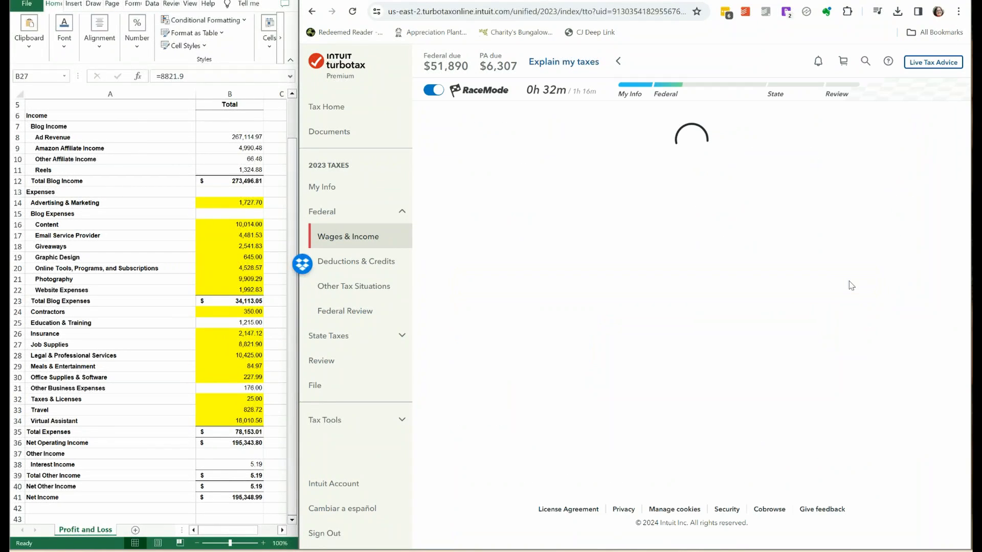
left_click_drag(961, 213, 962, 250)
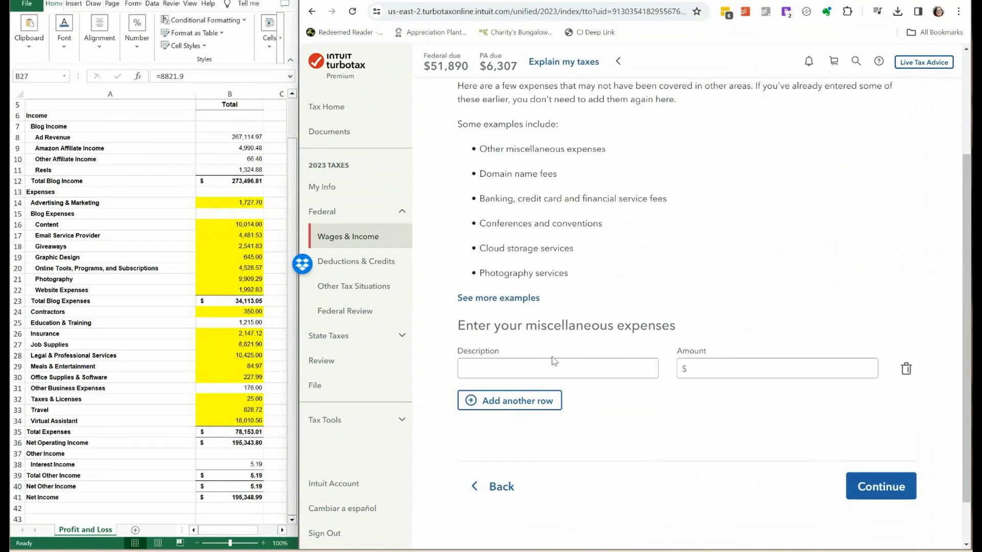
left_click(494, 368)
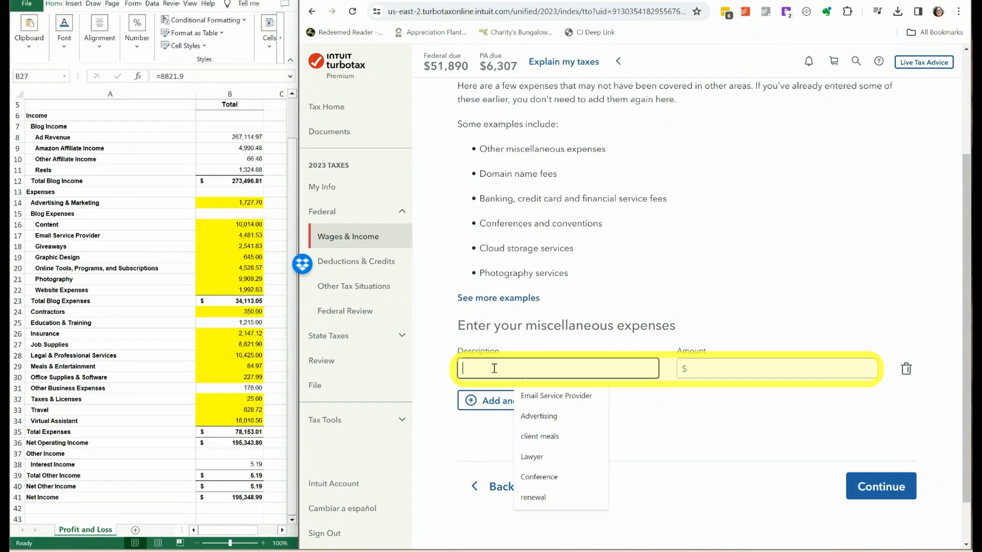
type("education")
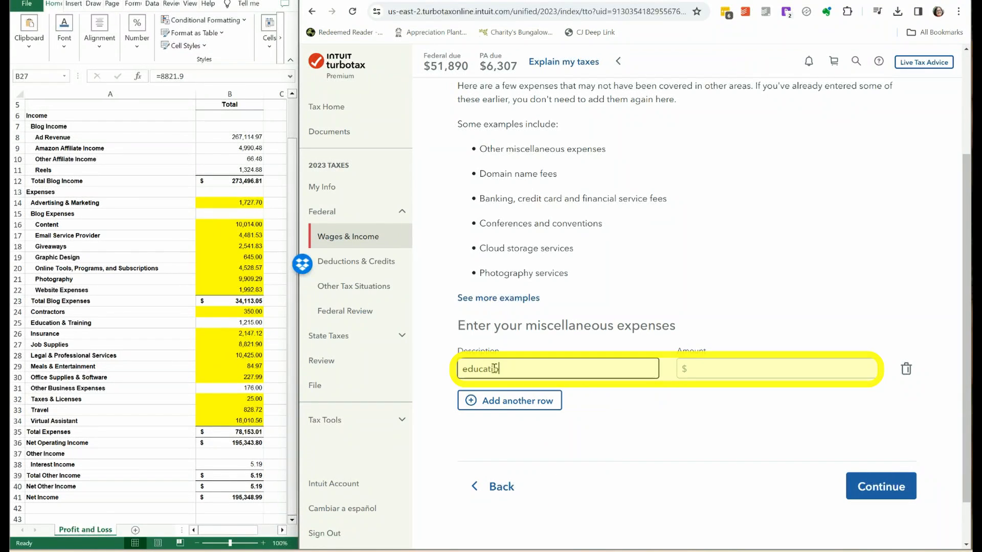
key("Tab")
type("121")
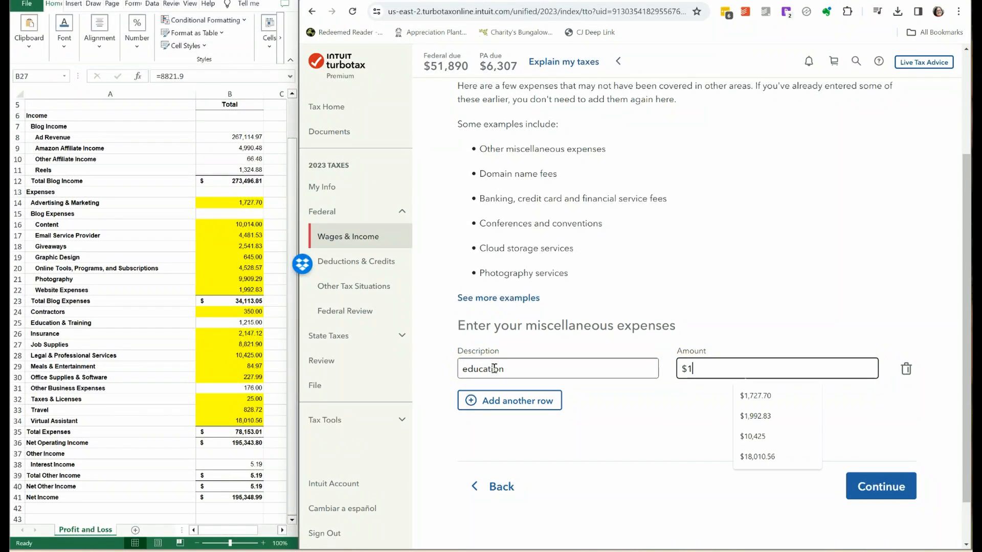
Add a miscellaneous expense row described as other with an amount of $176 and save the miscellaneous expenses.
left_click(506, 400)
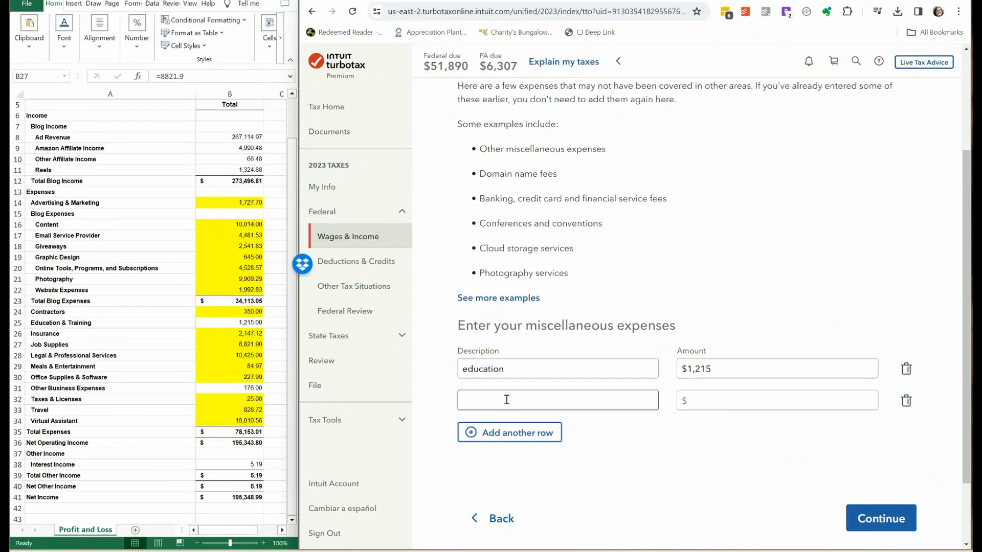
left_click(506, 399)
type("o")
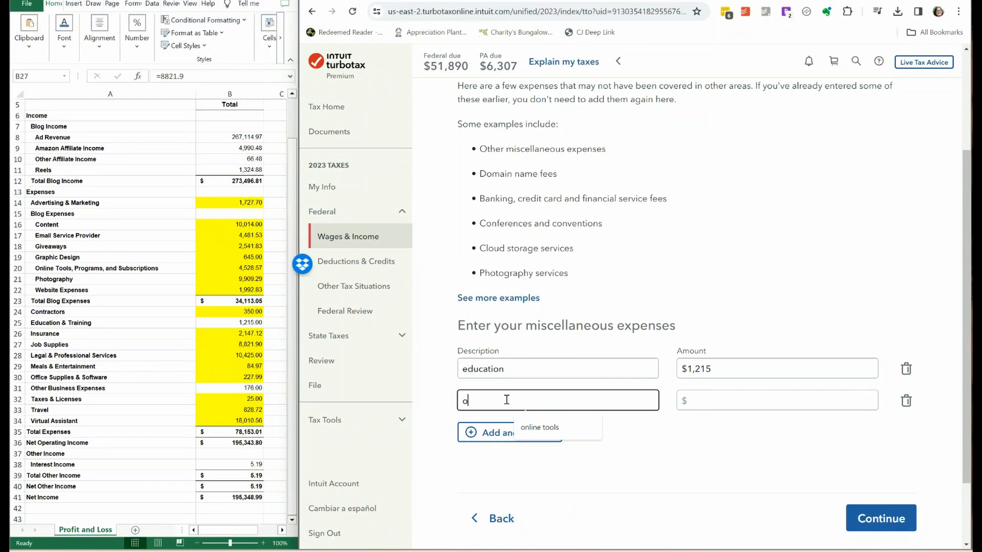
type("ther176")
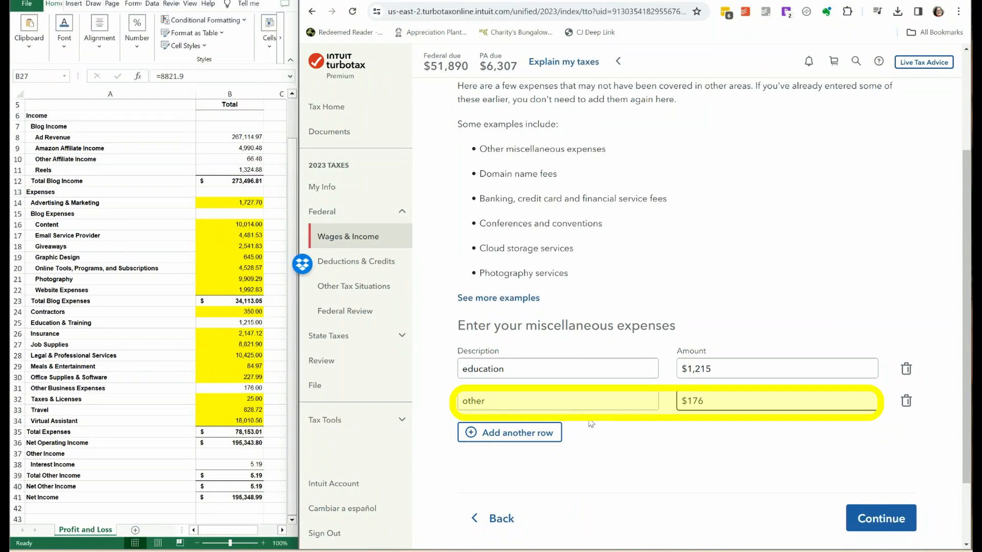
left_click(869, 518)
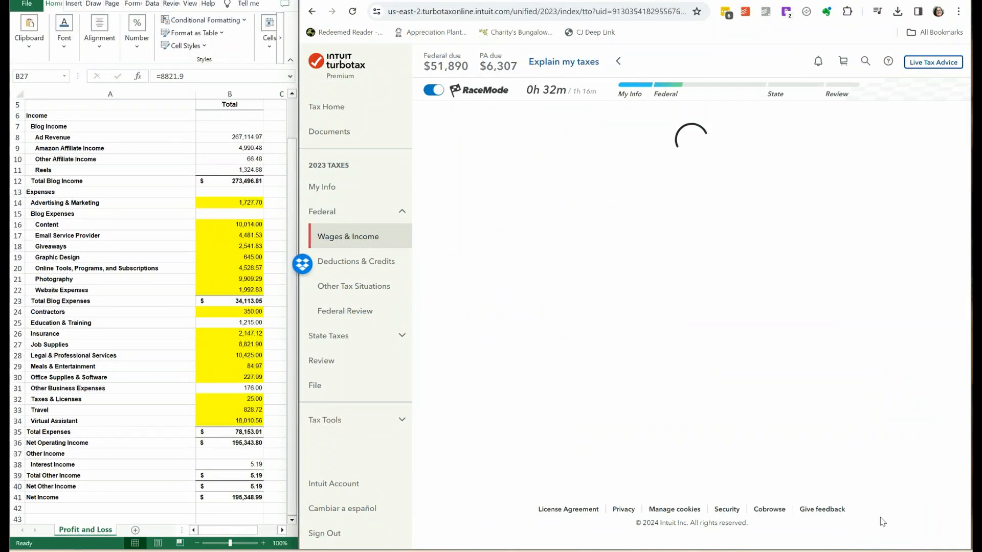
Highlight the sheet's Education & Training and Other Business Expenses amounts in yellow.
left_click(229, 322)
left_click(62, 41)
left_click(132, 93)
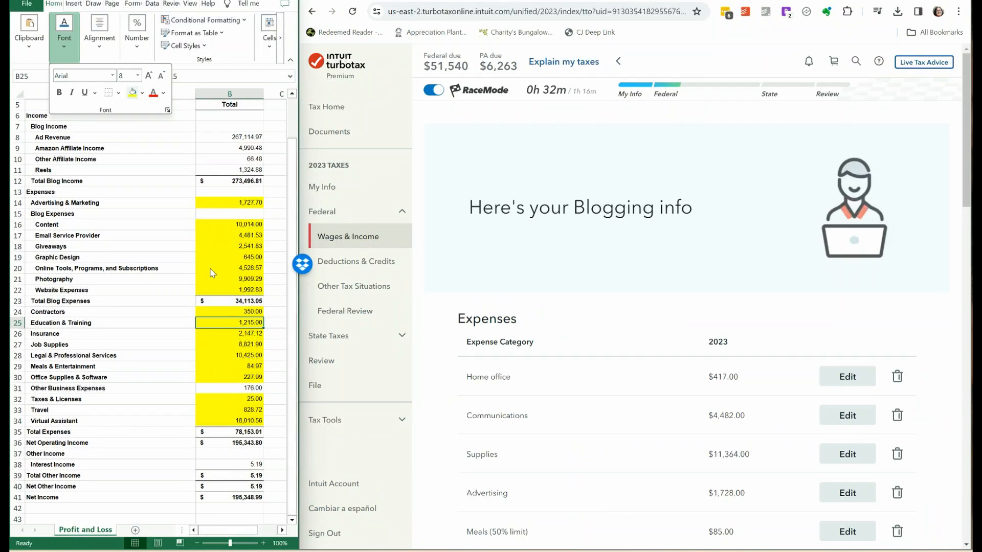
left_click(230, 388)
key("F4")
Finish the Blogging summary, confirming that no work was for a former employer and no deductions are claimed elsewhere.
scroll(685, 306, "down", 5)
scroll(968, 309, "down", 3)
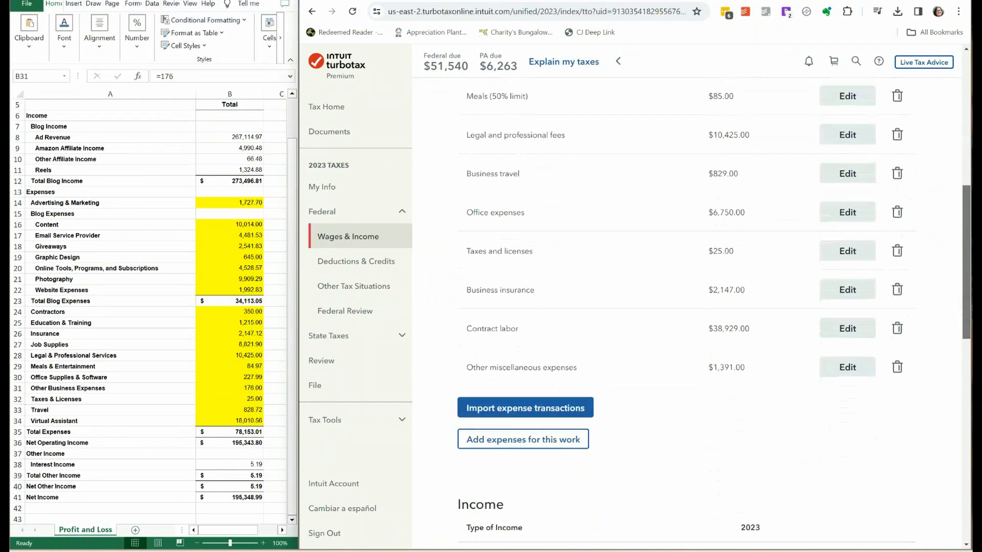
scroll(664, 409, "down", 2)
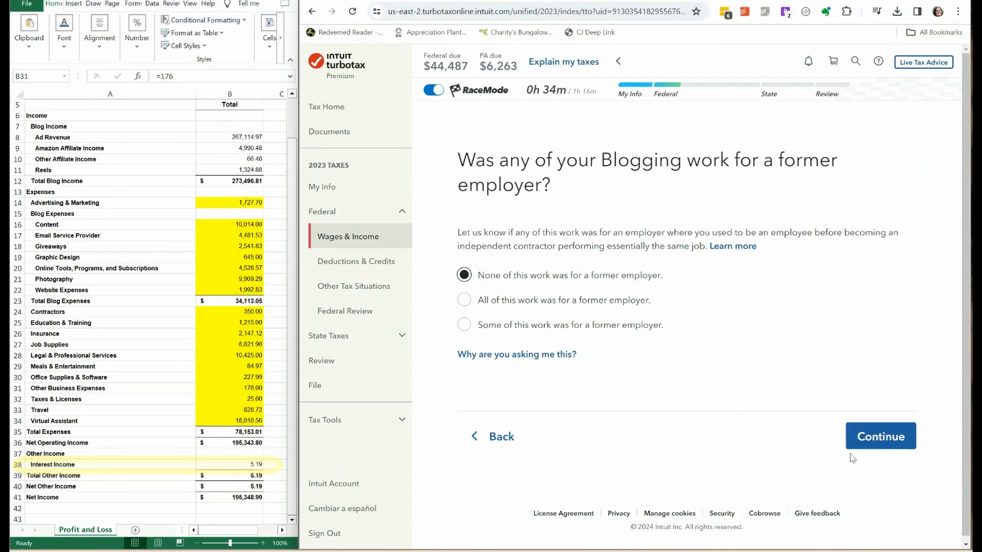
left_click(875, 436)
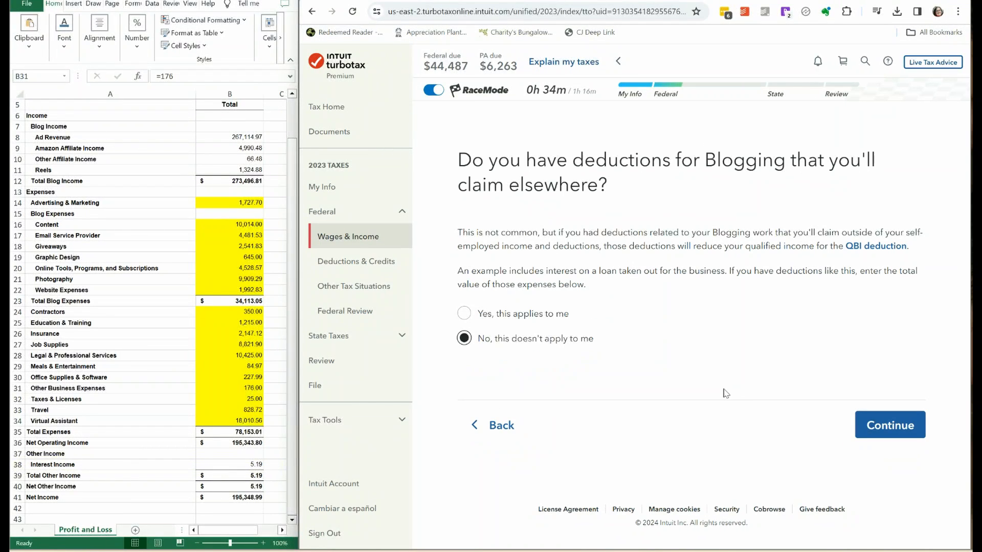
left_click(889, 428)
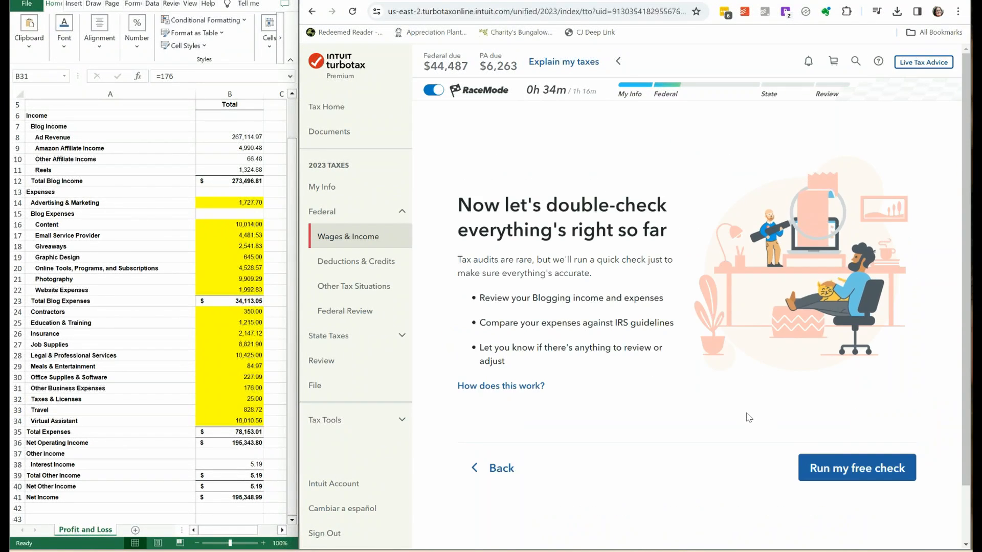
Run the free check of the Blogging income and expenses, look through the audit assessment's items and continue.
left_click(851, 475)
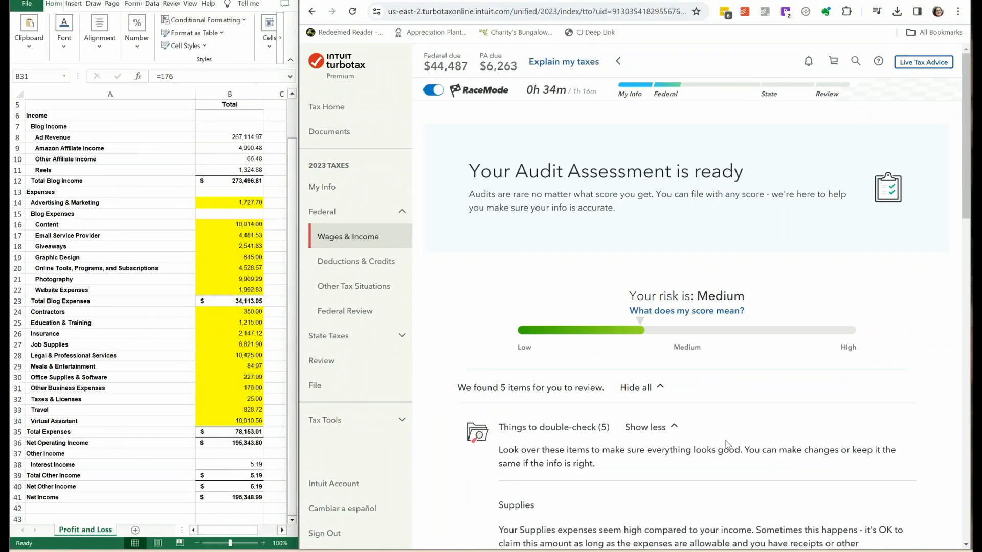
scroll(727, 444, "down", 3)
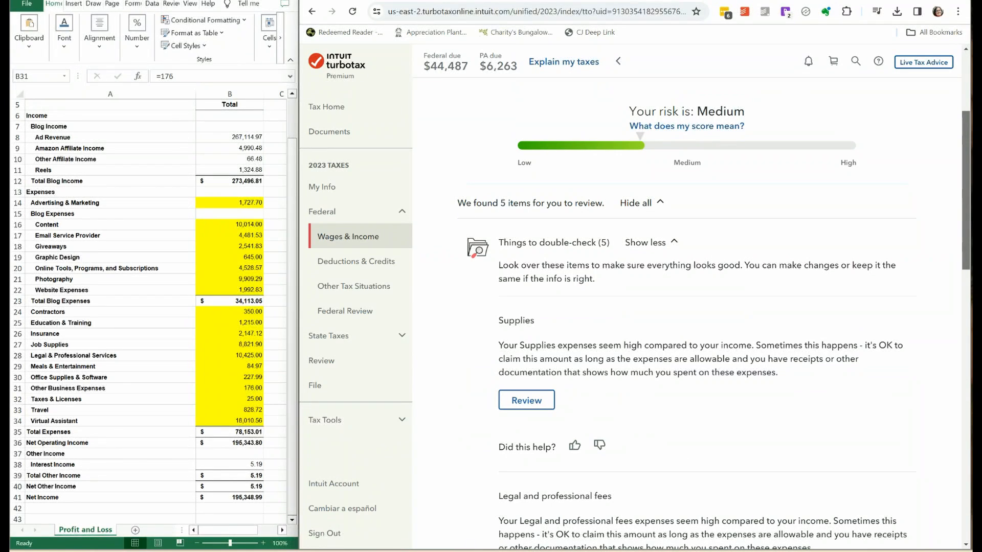
scroll(971, 329, "down", 5)
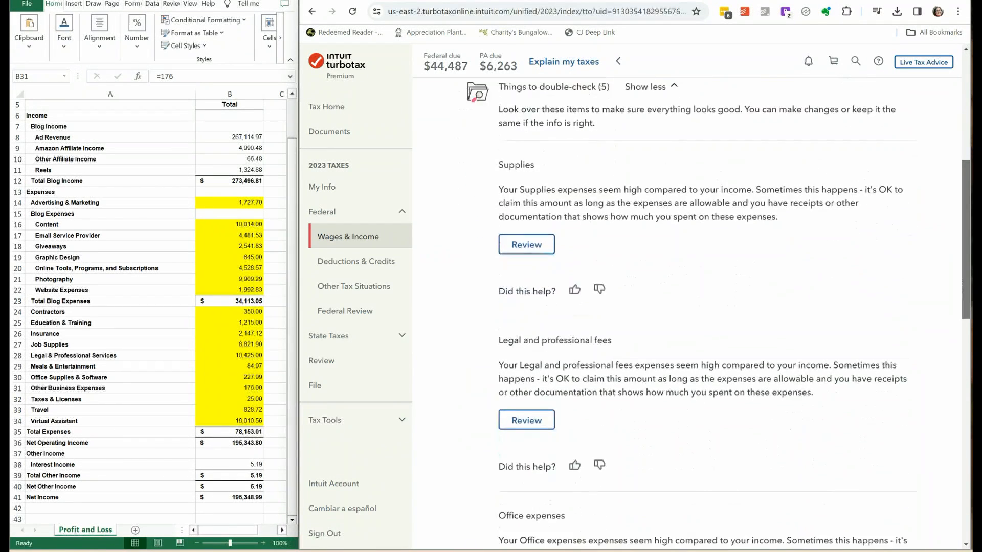
scroll(971, 328, "down", 5)
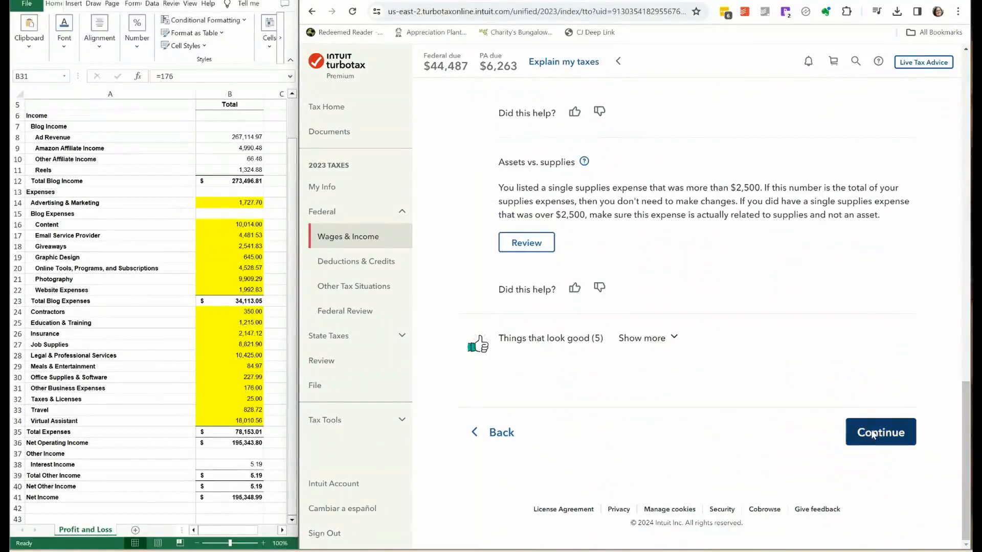
left_click(877, 432)
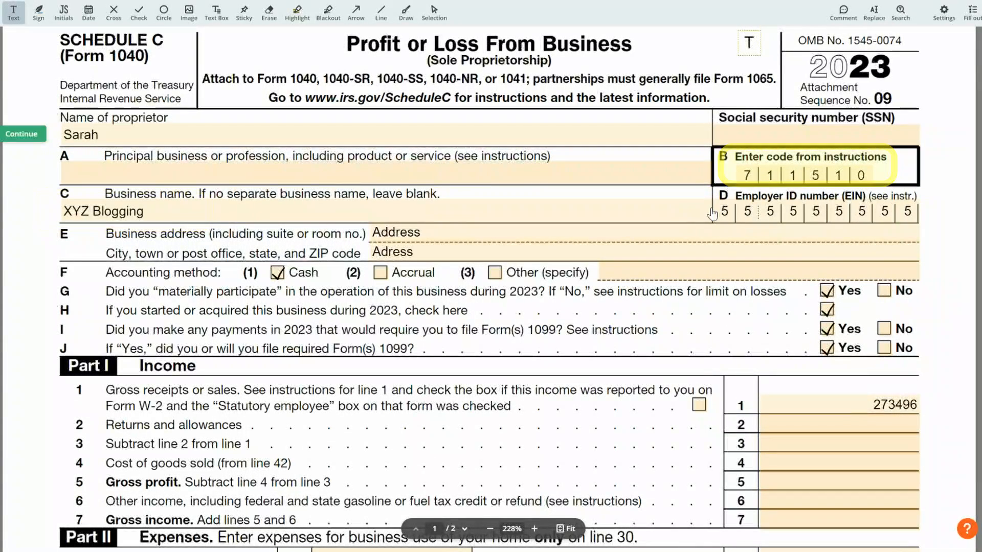
Examine the income and expense lines of the filled-in 2023 Schedule C form in the PDF editor.
scroll(321, 220, "down", 3)
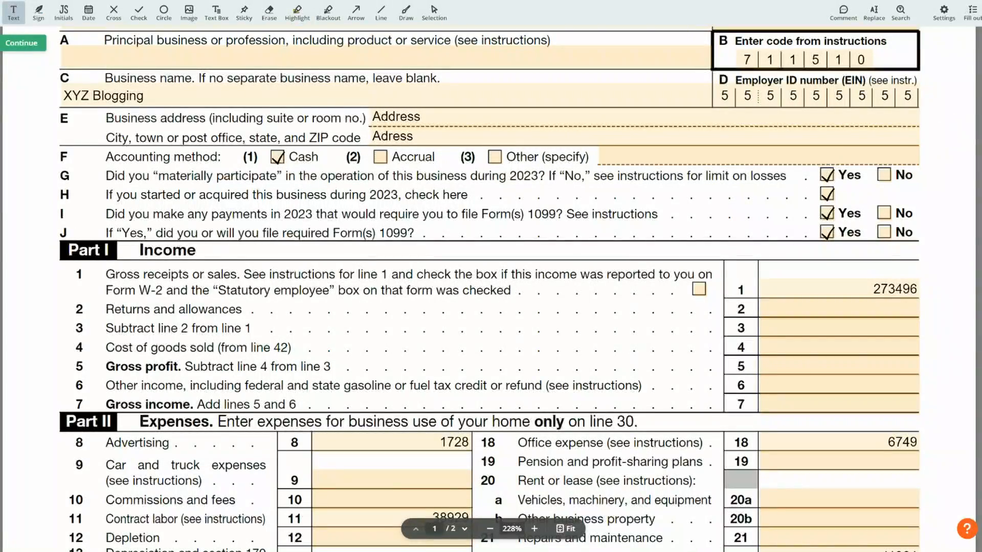
scroll(491, 289, "down", 3)
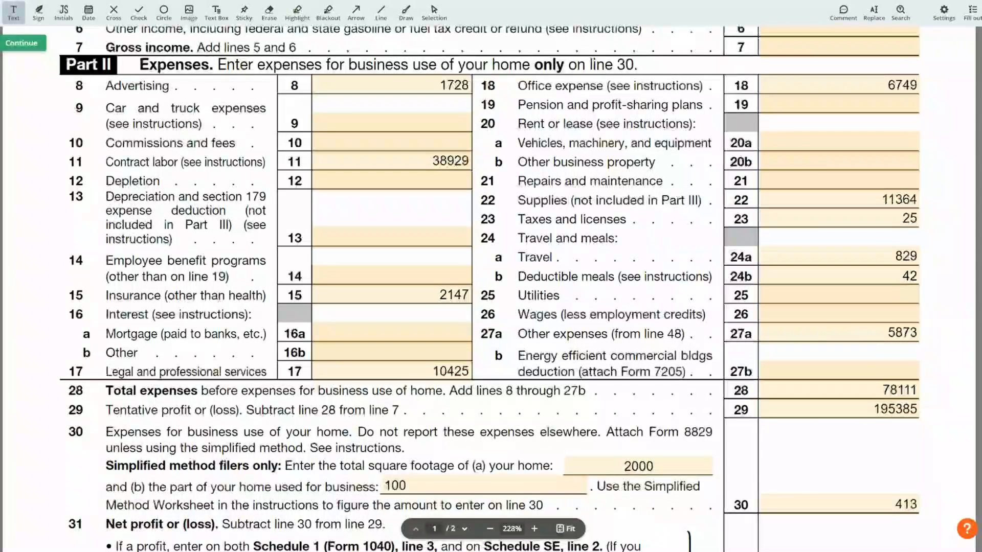
Examine the Part V Other Expenses list and page 1's total expenses, home office and net profit lines on the Schedule C.
left_click(818, 104)
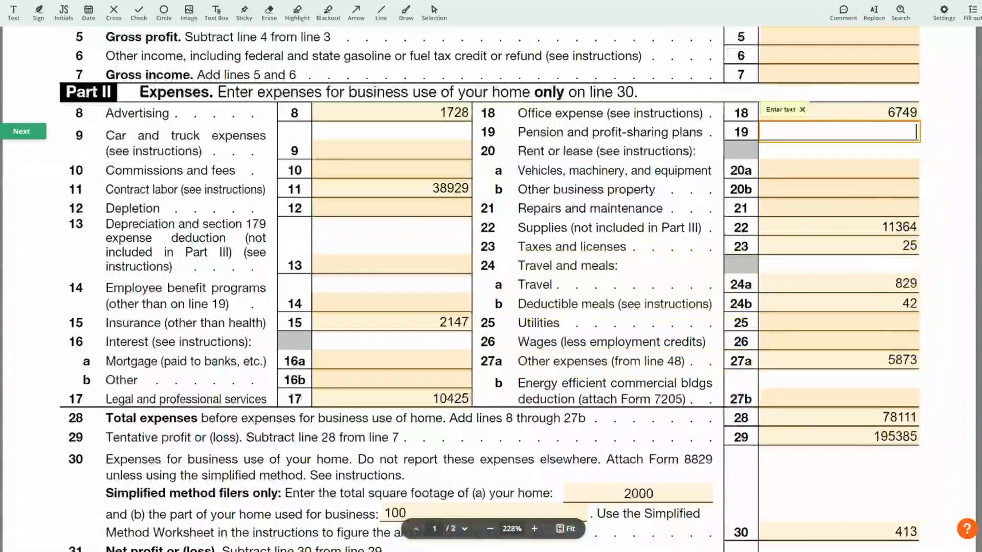
left_click_drag(978, 190, 975, 471)
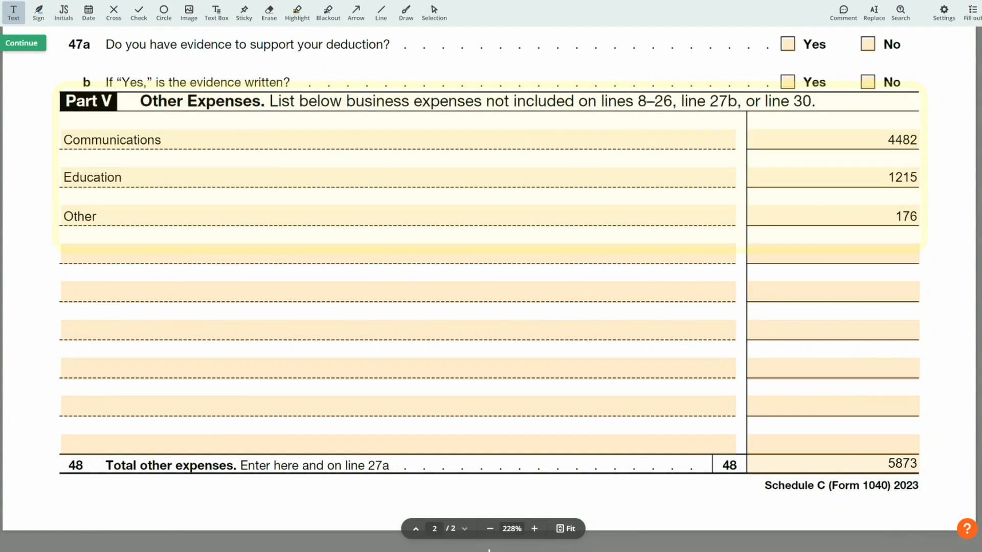
scroll(917, 479, "up", 15)
scroll(489, 161, "up", 10)
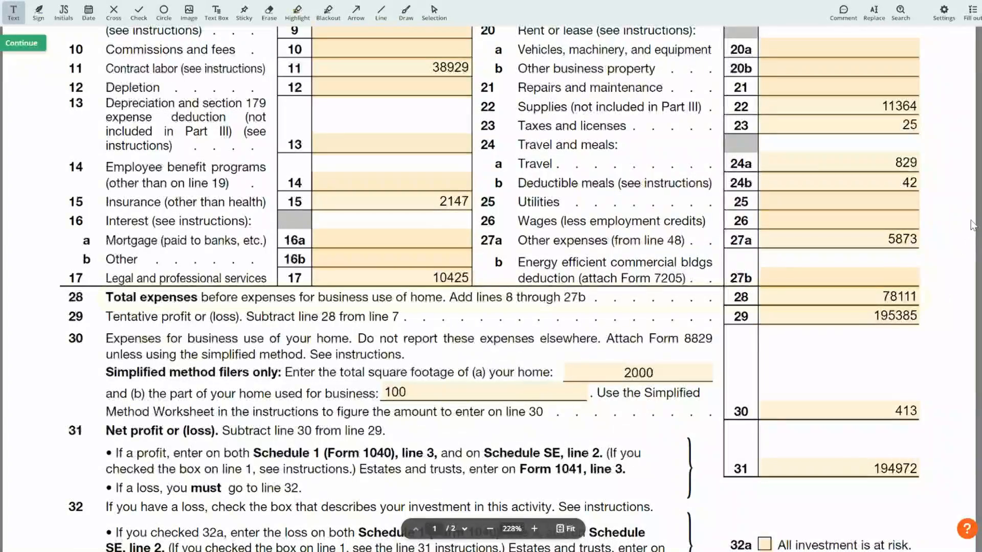
scroll(846, 250, "down", 2)
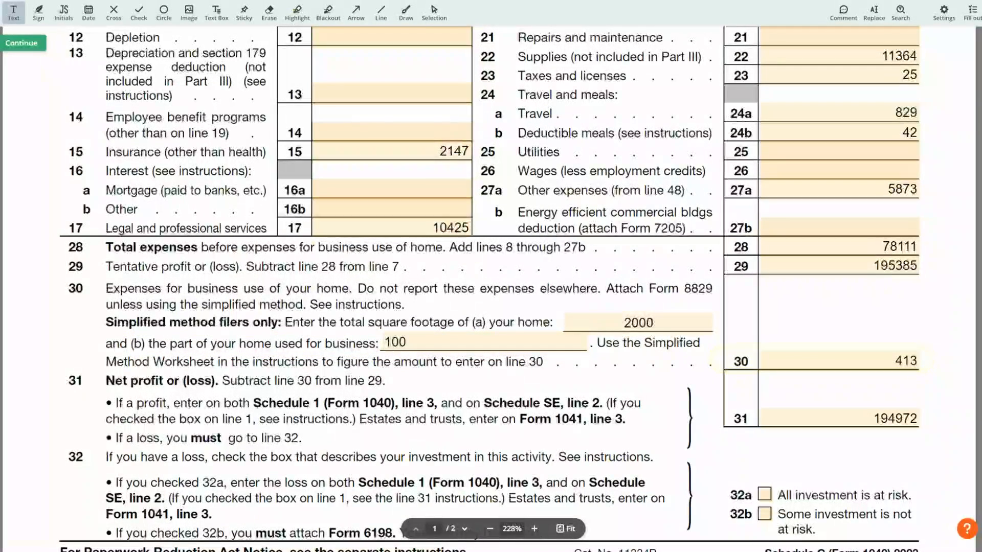
scroll(882, 225, "down", 3)
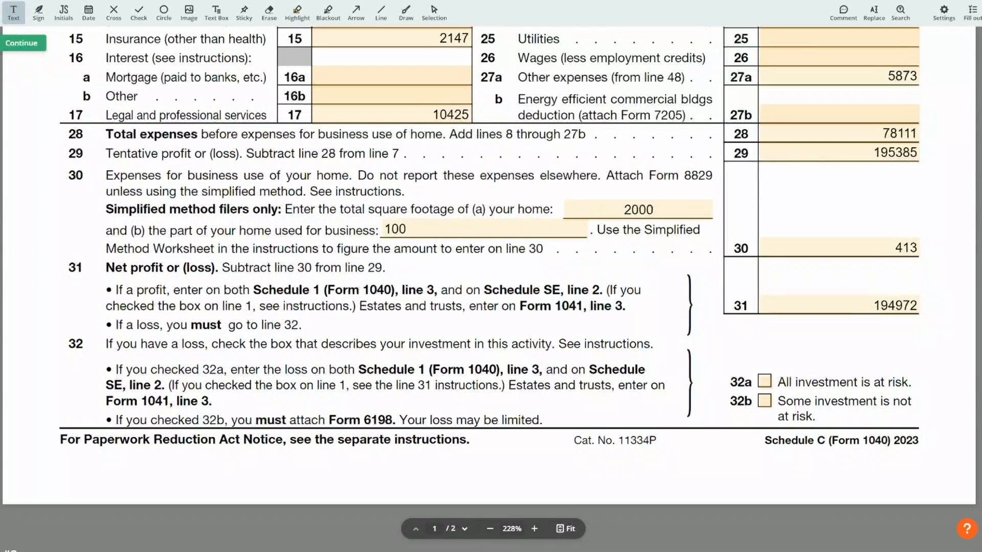
scroll(979, 176, "up", 10)
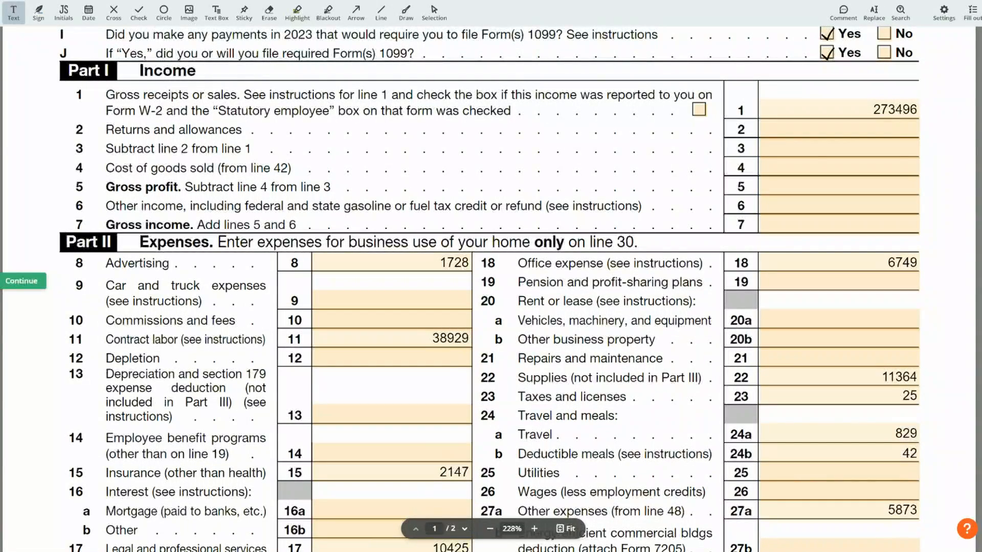
Review the form's page 2 sections on cost of goods sold, vehicle information and other expenses, and recheck page 1 from its header down.
scroll(979, 336, "down", 15)
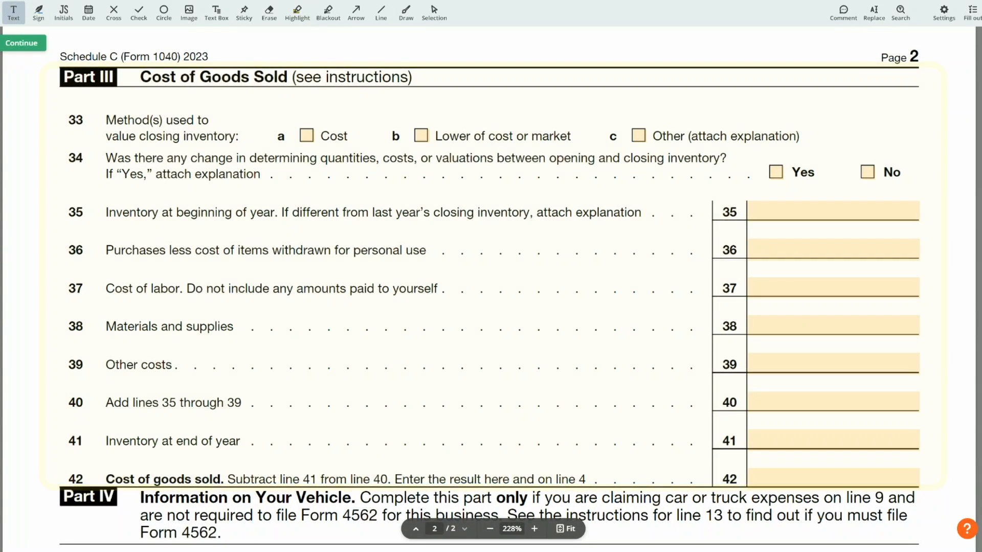
scroll(513, 366, "down", 7)
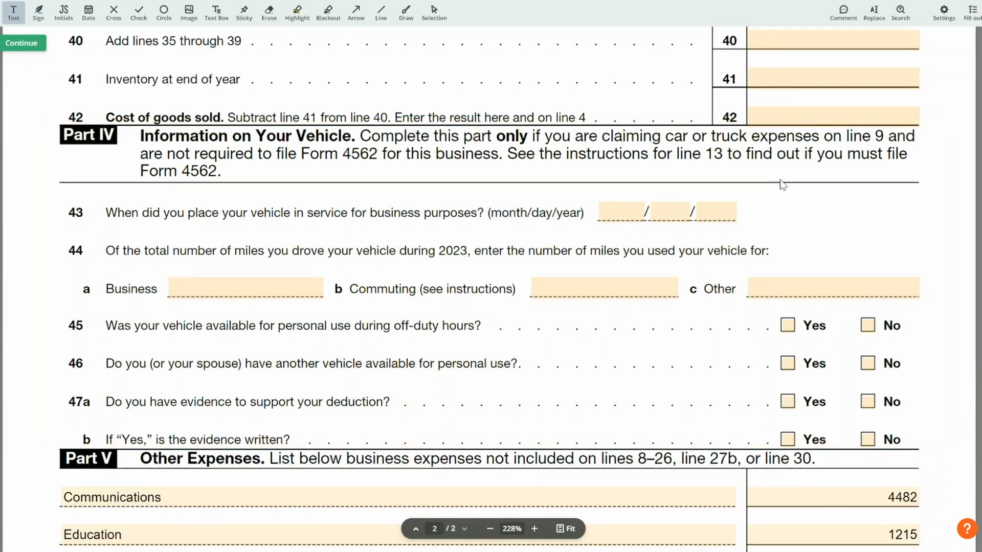
scroll(780, 184, "down", 8)
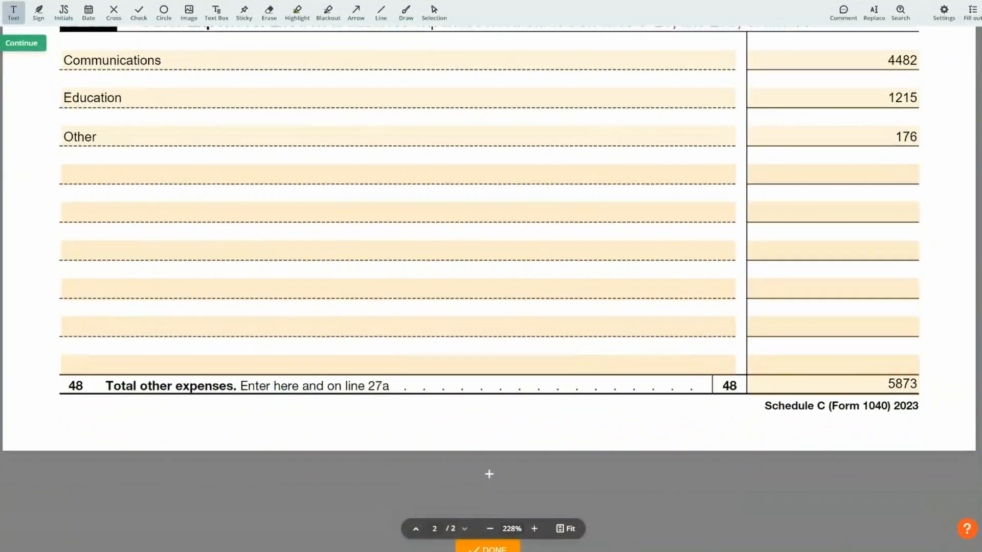
scroll(489, 276, "up", 15)
scroll(489, 297, "up", 15)
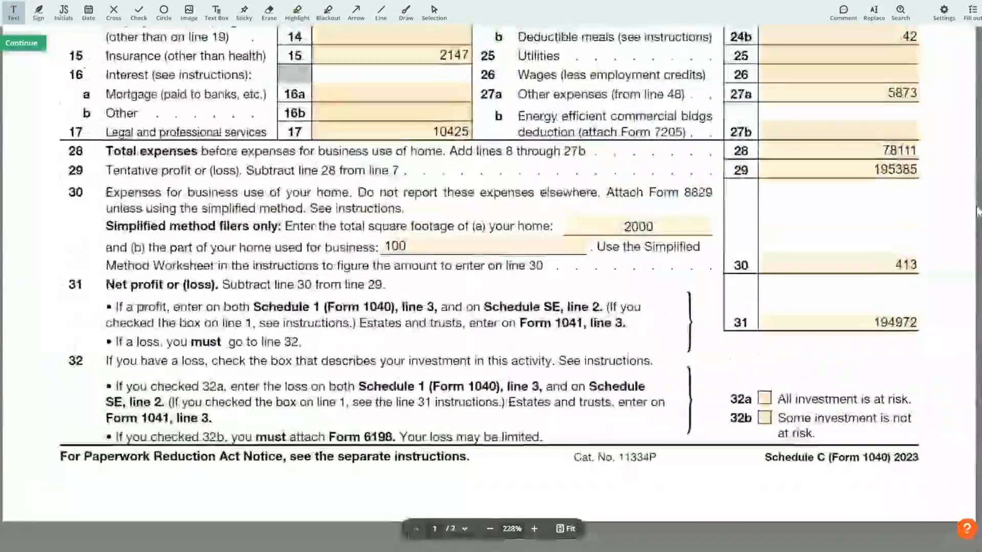
scroll(978, 107, "up", 5)
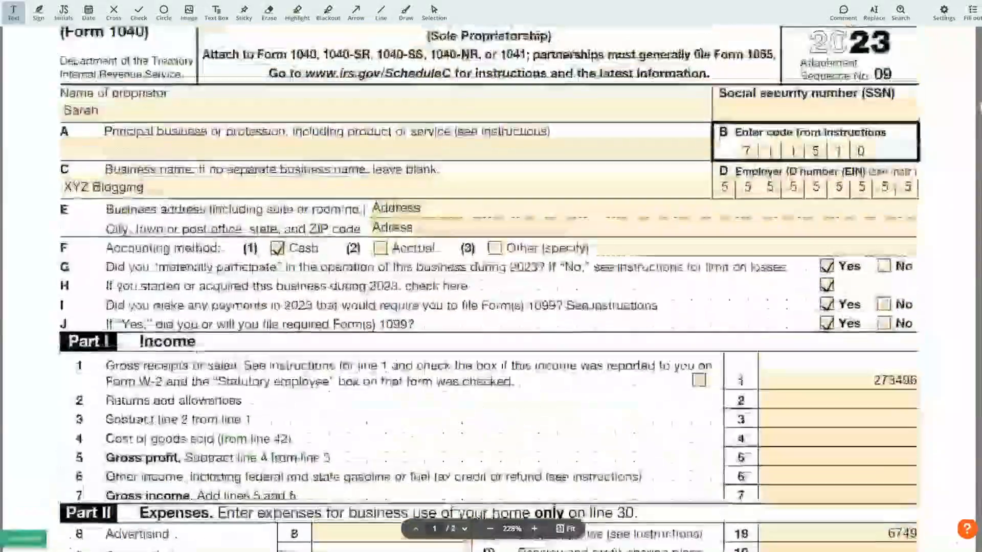
scroll(977, 107, "down", 1)
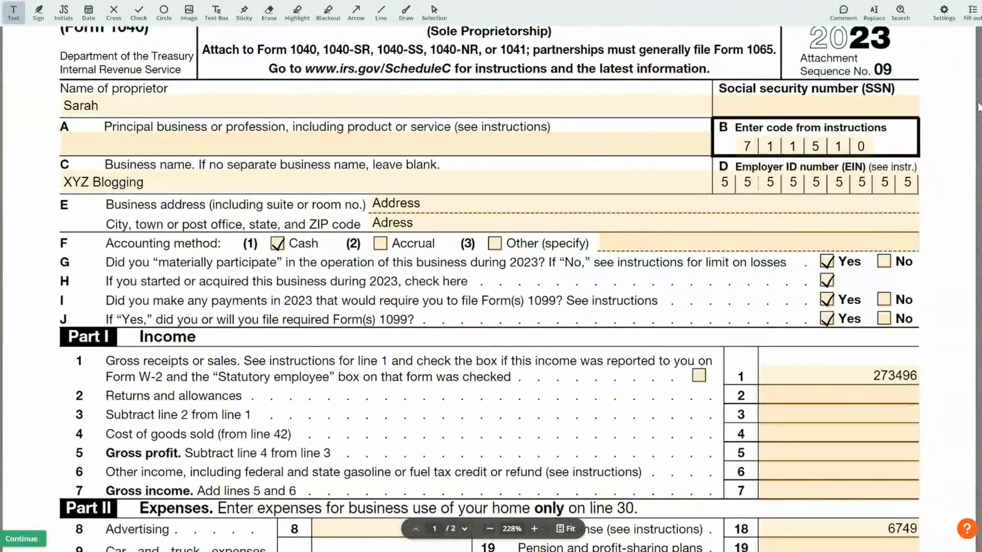
left_click_drag(977, 107, 973, 175)
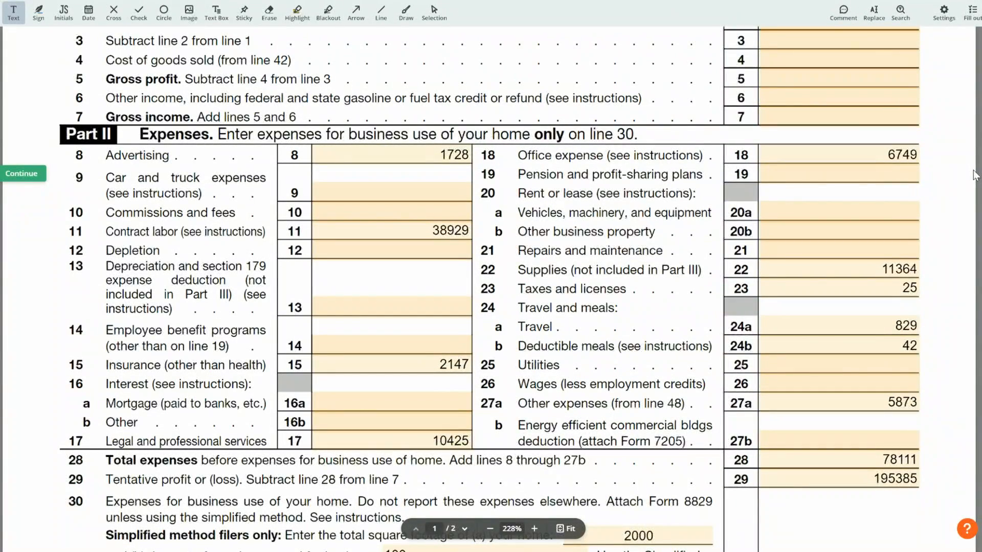